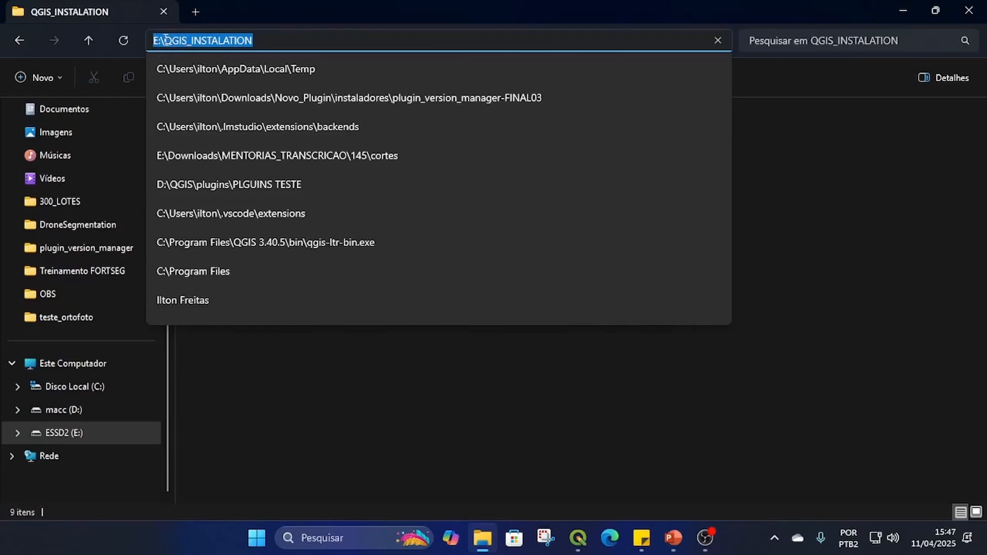
# Step: Display the QGIS_INSTALATION folder's full path and examine its drive letter and folder name
pyautogui.moveTo(167, 40); pyautogui.dragTo(260, 41)
pyautogui.click(180, 40)
pyautogui.moveTo(164, 40); pyautogui.dragTo(155, 41)
pyautogui.moveTo(270, 42); pyautogui.dragTo(163, 41)
pyautogui.click(262, 40)
pyautogui.click(771, 159)
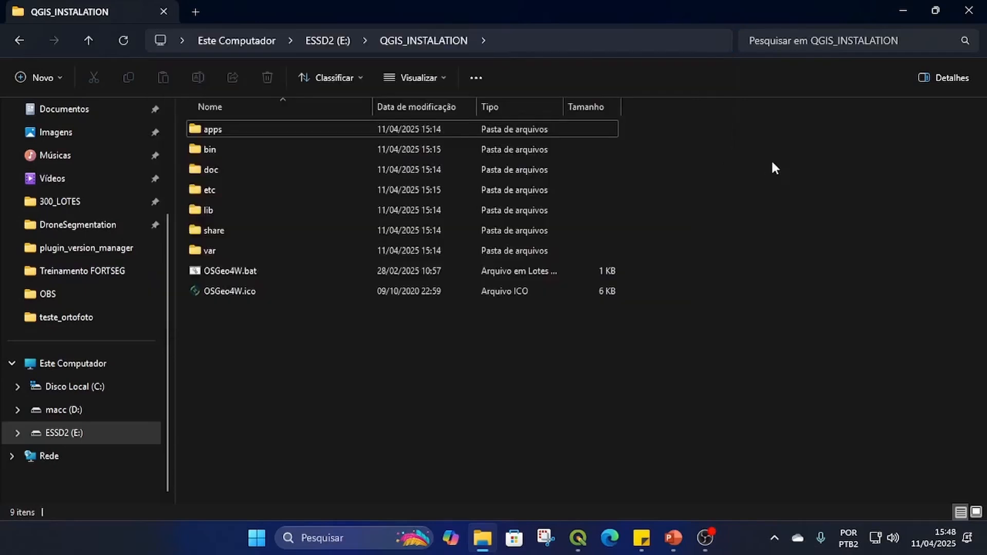
pyautogui.click(499, 32)
pyautogui.click(276, 45)
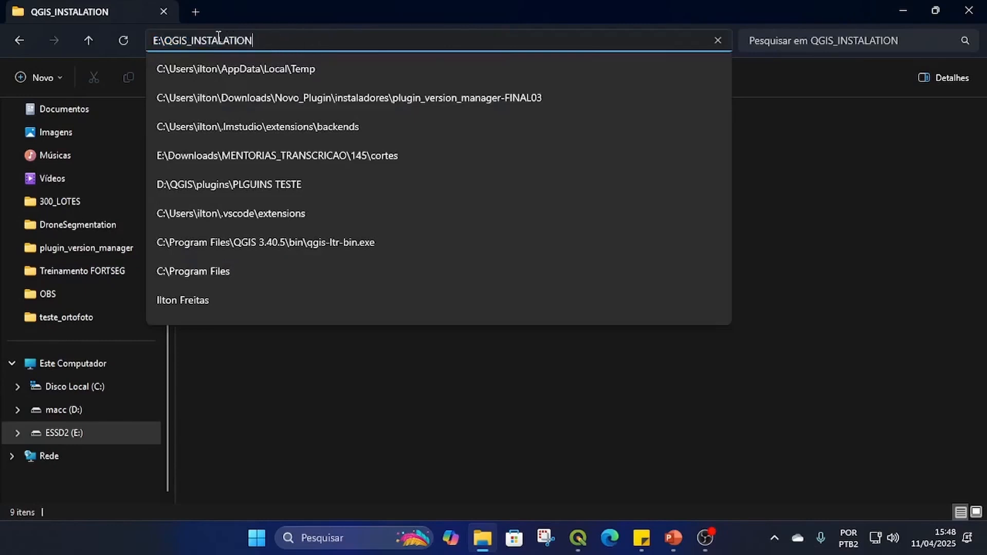
pyautogui.click(801, 169)
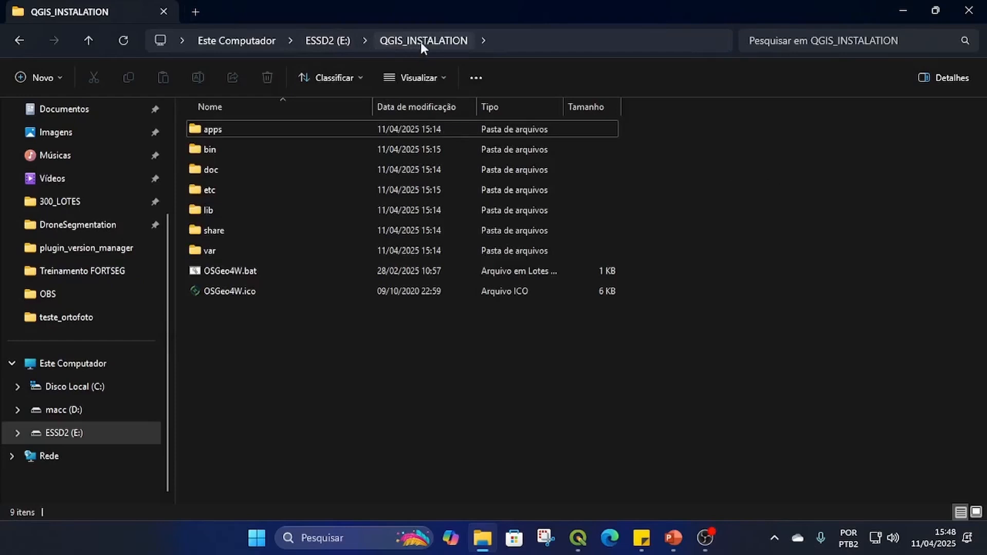
pyautogui.click(509, 41)
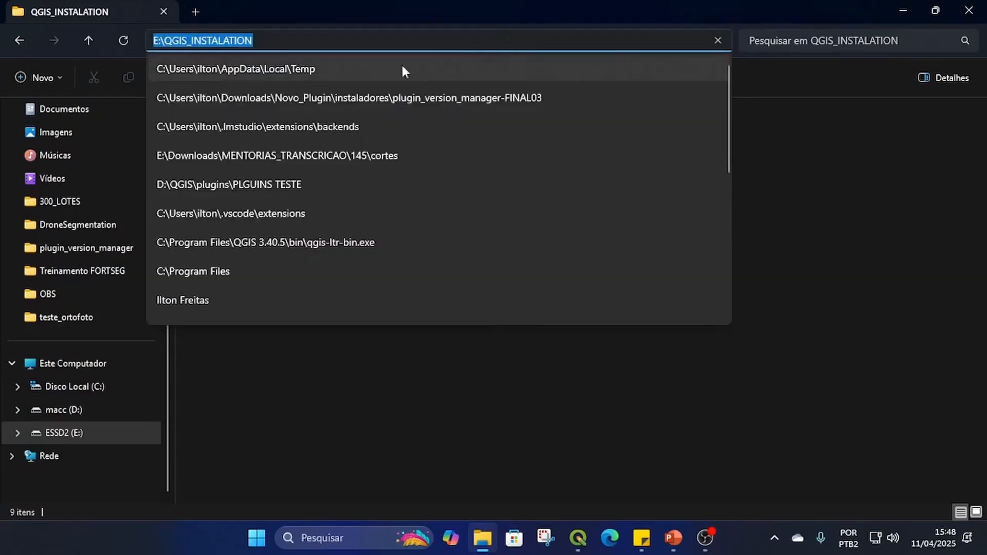
pyautogui.click(811, 181)
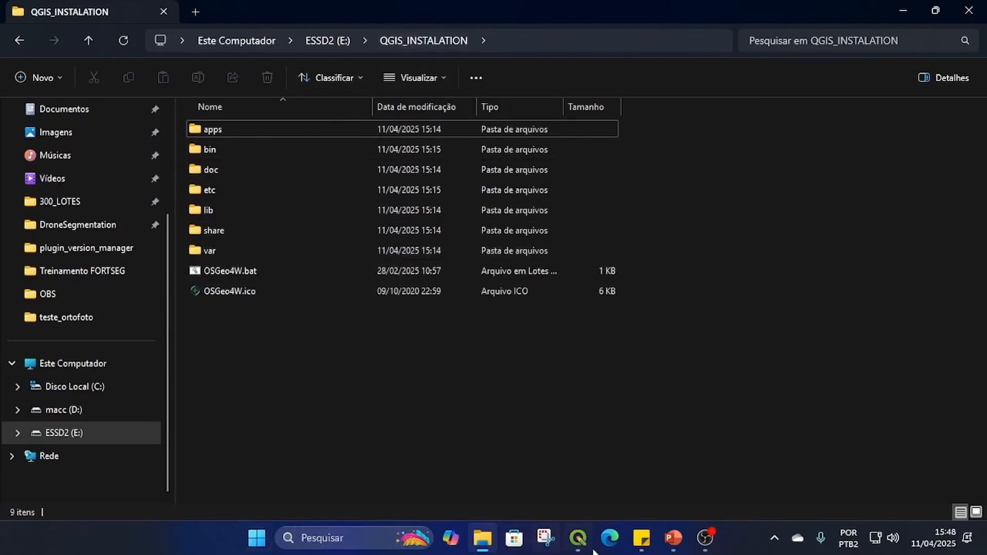
# Step: Open the Arquivos de Programas folder on drive C: and locate the installed QGIS version folders
pyautogui.click(577, 541)
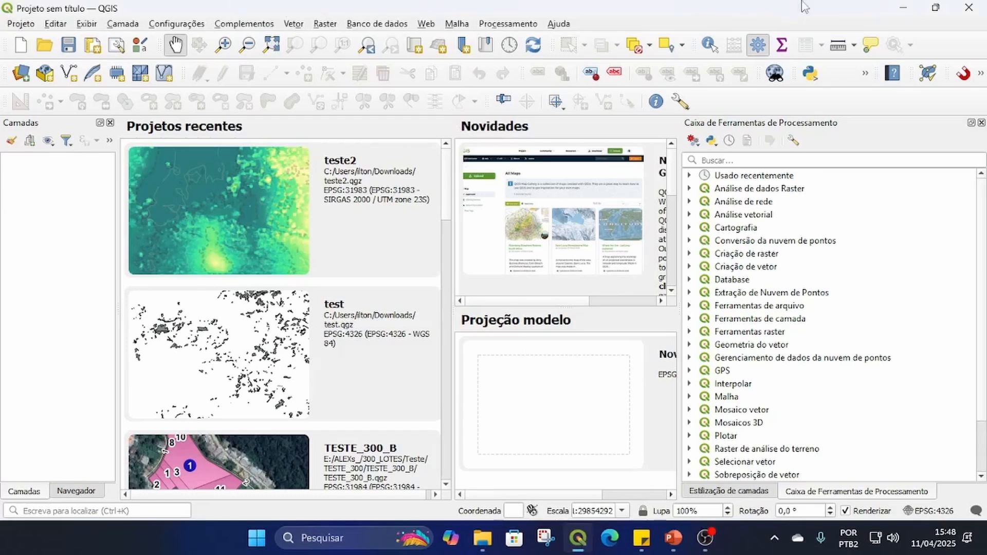
pyautogui.click(903, 8)
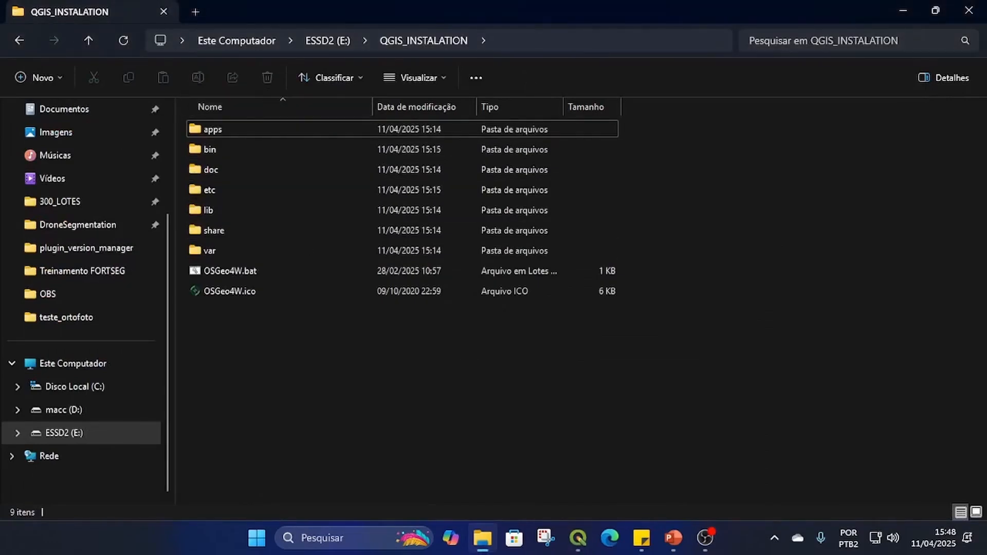
pyautogui.click(80, 390)
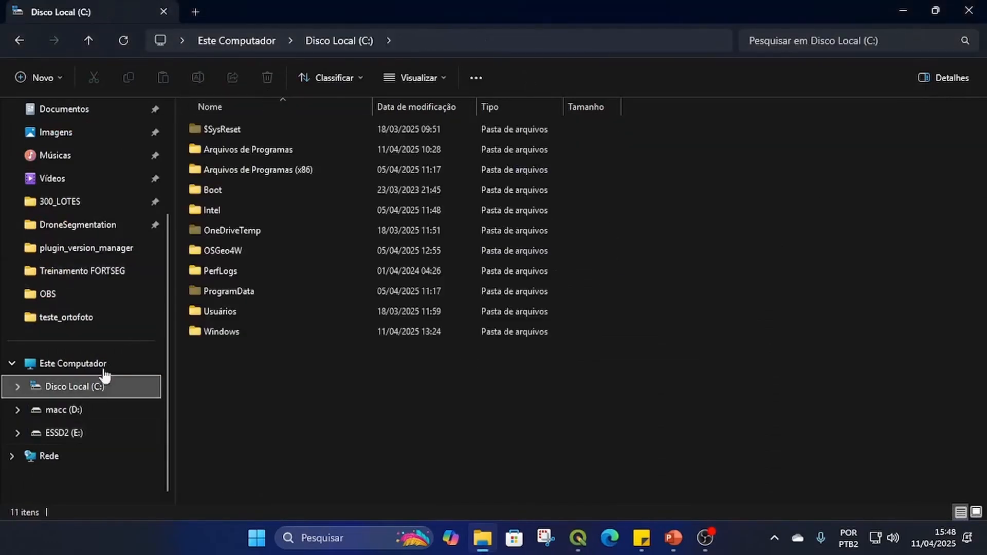
pyautogui.doubleClick(258, 149)
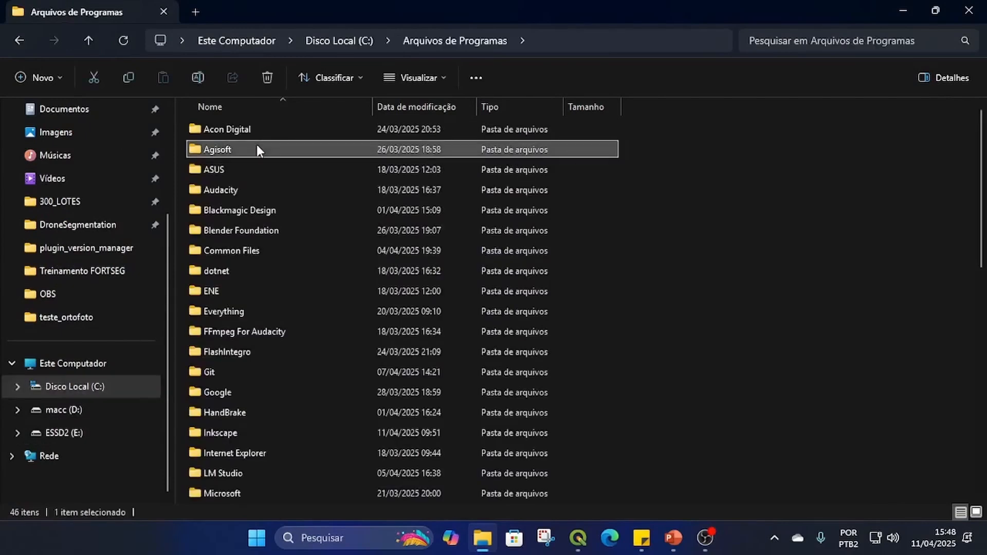
pyautogui.scroll(-9, 591, 353)
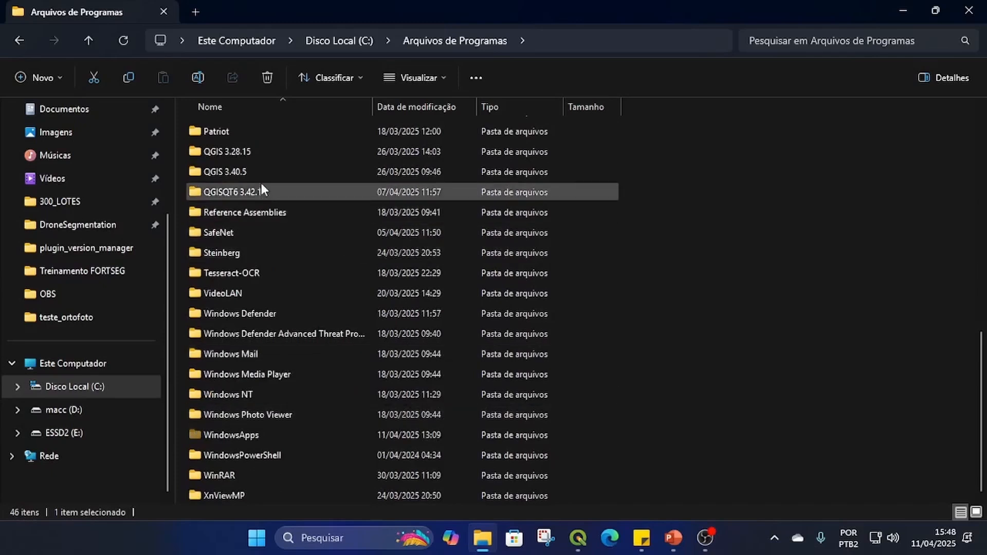
pyautogui.scroll(1, 261, 180)
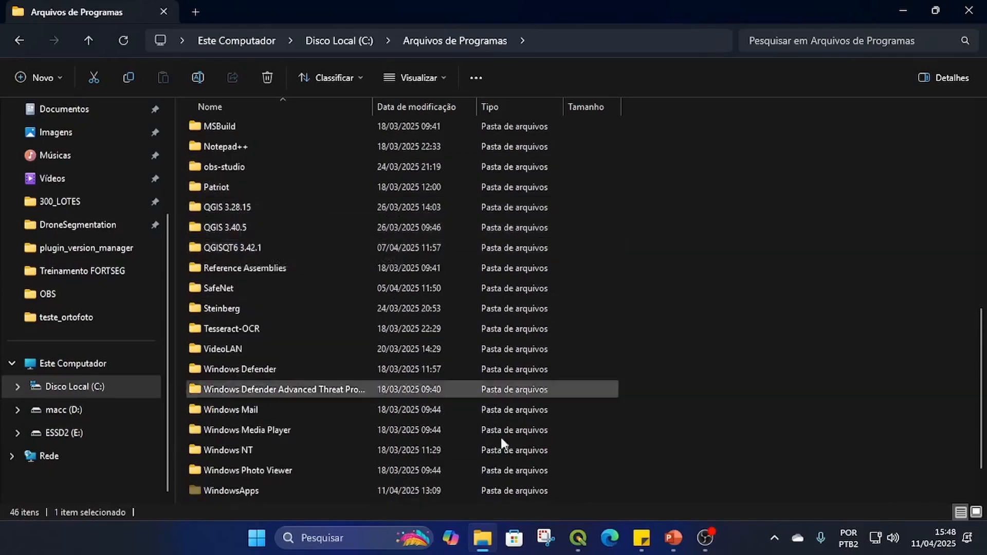
# Step: Switch to QGIS, check its version in the Sobre o QGIS window, and close that window
pyautogui.click(578, 538)
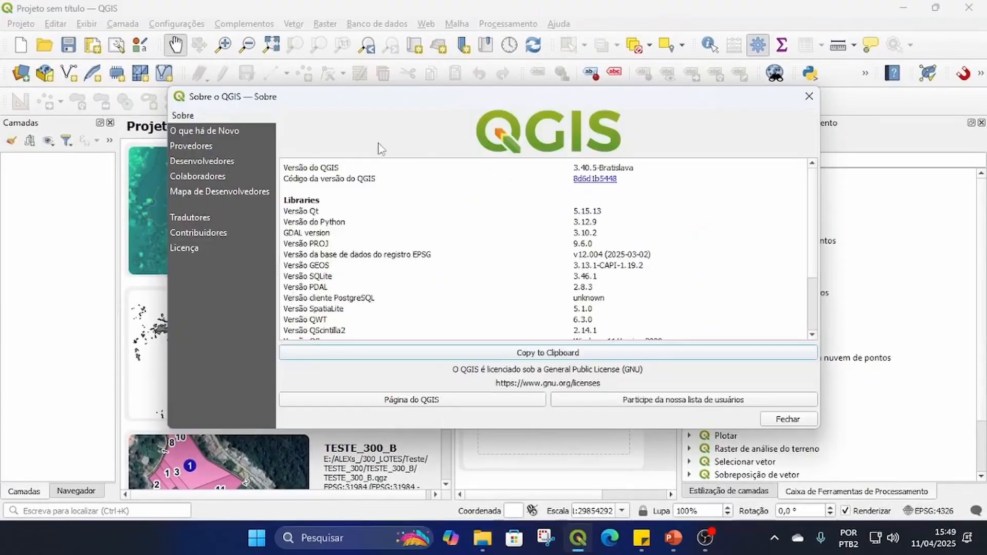
pyautogui.moveTo(638, 169); pyautogui.dragTo(549, 170)
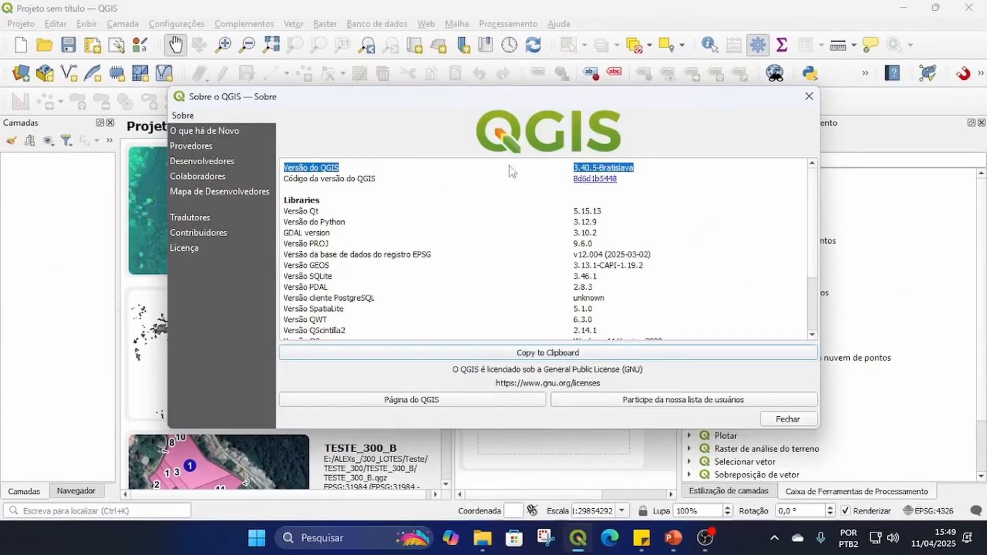
pyautogui.click(808, 100)
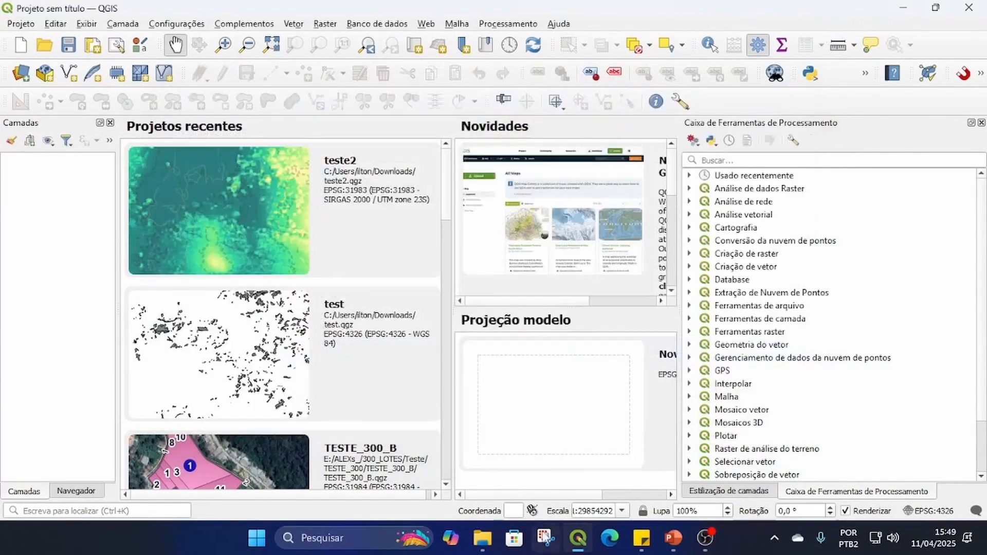
# Step: Return to File Explorer, check the full path of Arquivos de Programas, and open its QGIS 3.40.5 folder
pyautogui.click(483, 538)
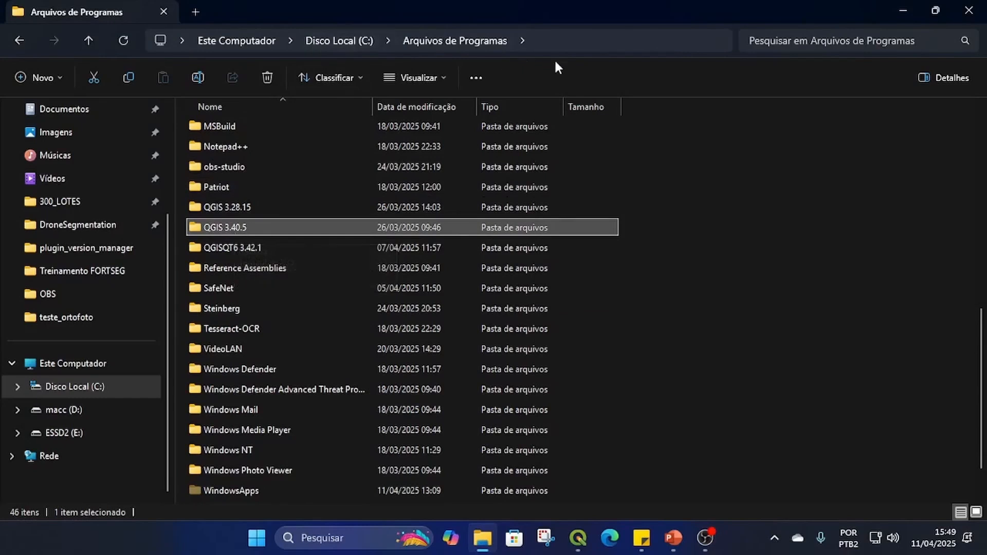
pyautogui.click(555, 38)
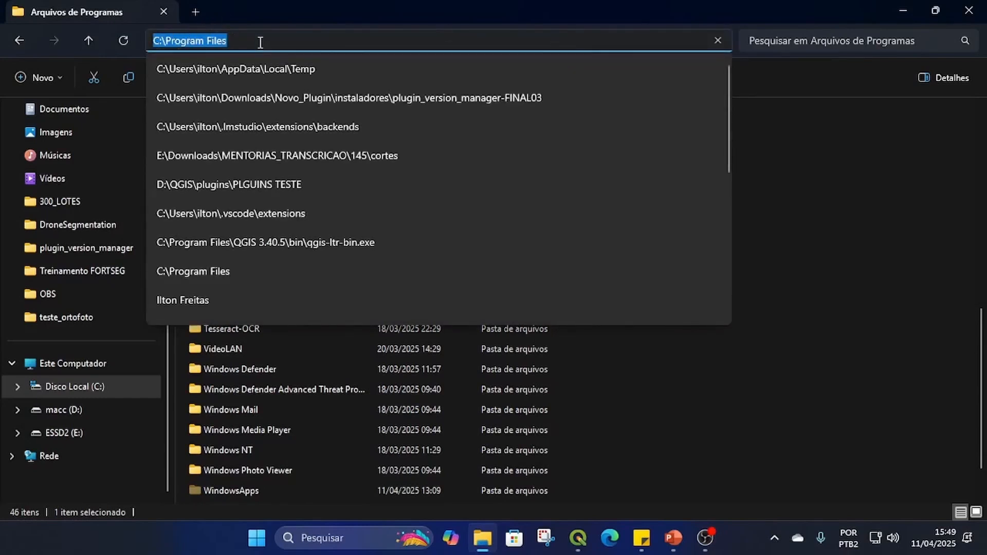
pyautogui.click(779, 164)
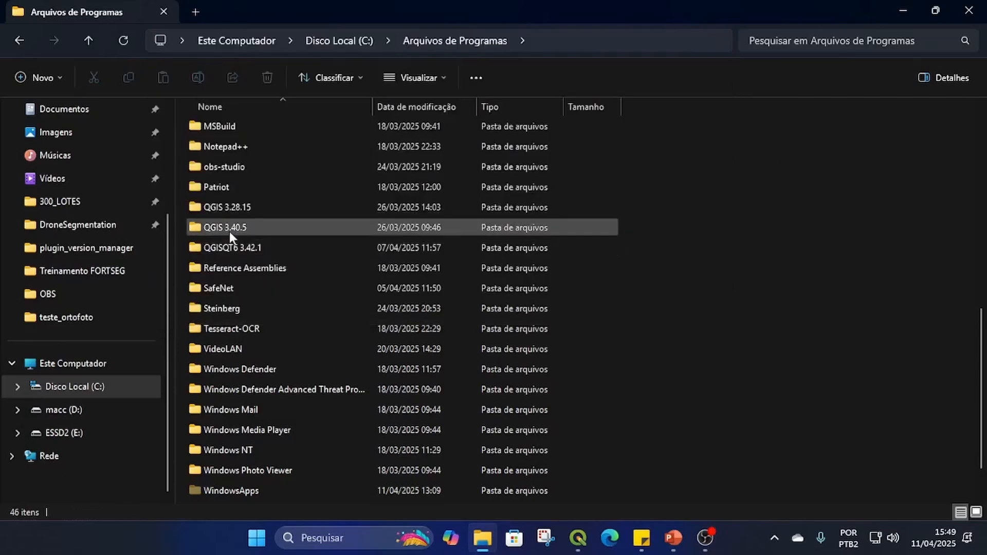
pyautogui.doubleClick(214, 228)
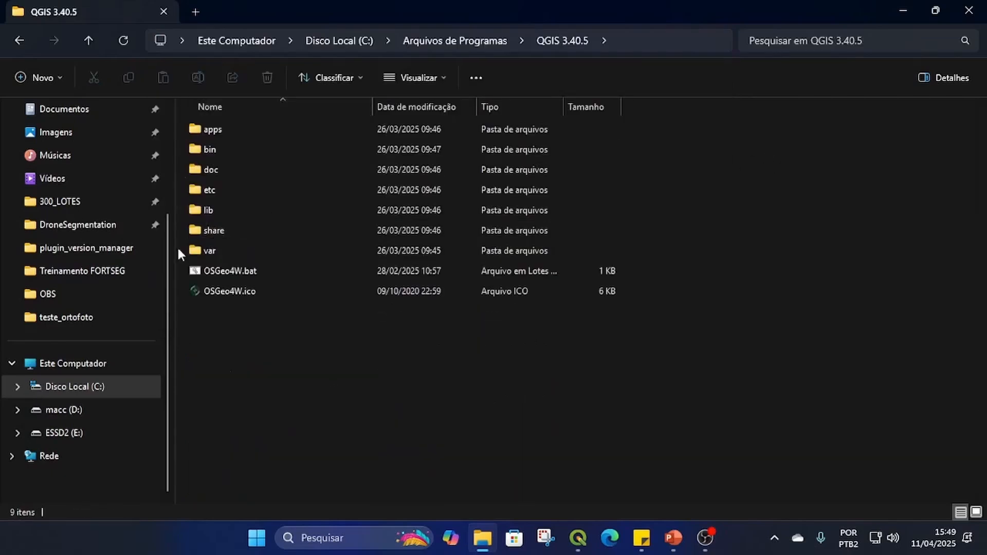
pyautogui.click(578, 538)
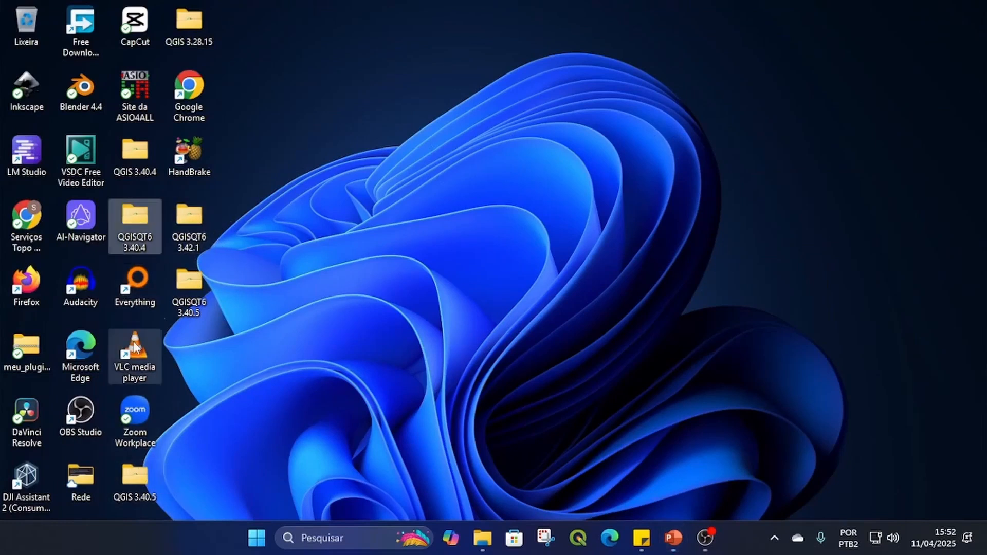
# Step: Open the QGISQT6 3.40.5 folder on the desktop and review the shortcuts inside it
pyautogui.click(144, 488)
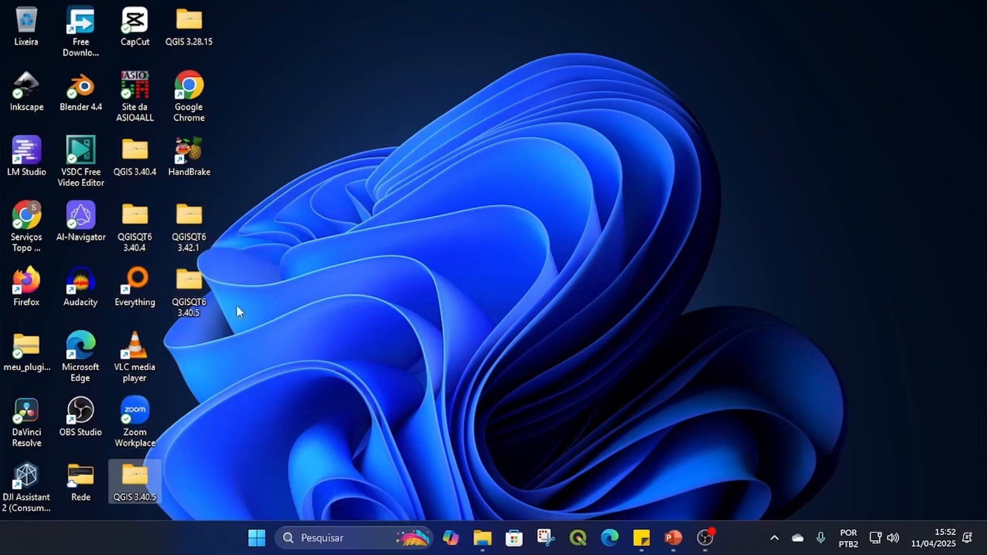
pyautogui.click(199, 283)
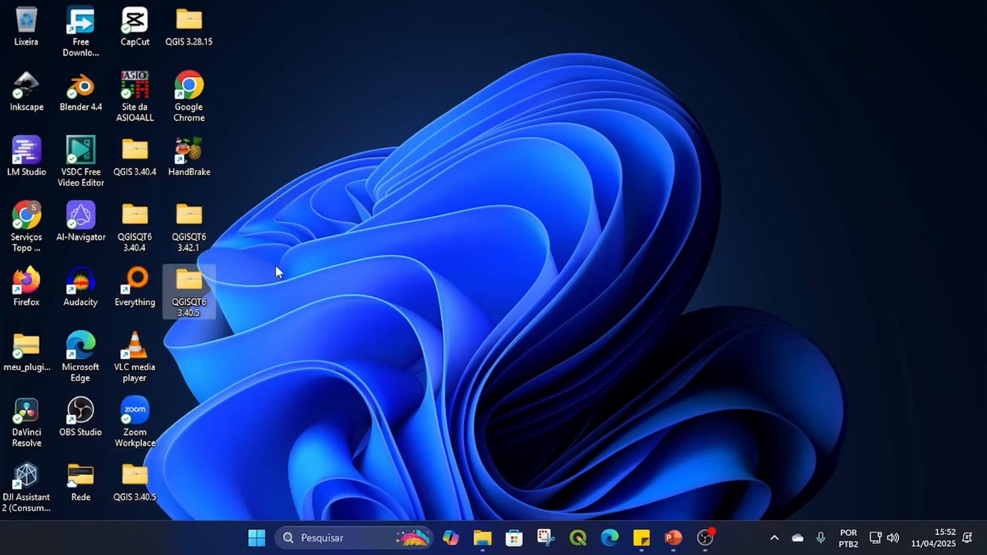
pyautogui.doubleClick(199, 283)
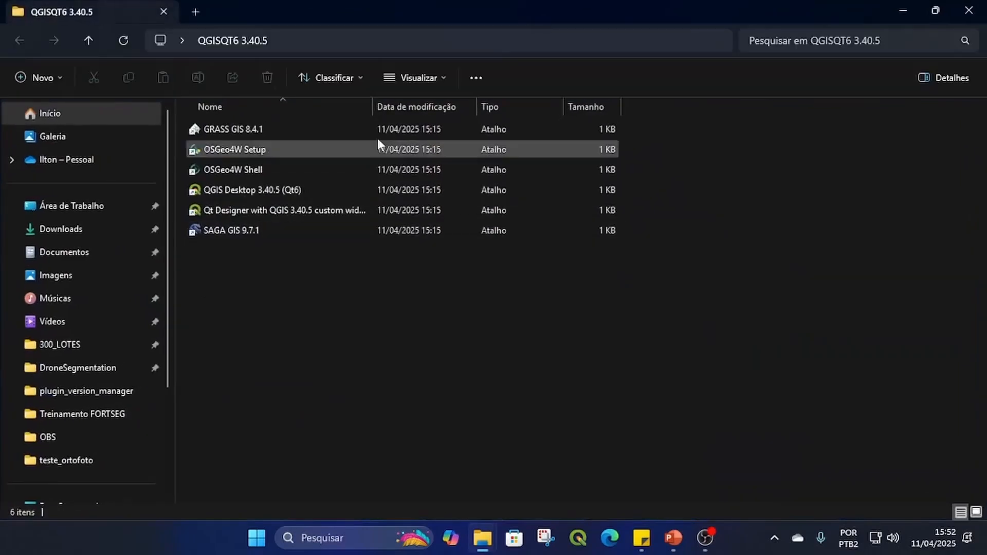
pyautogui.moveTo(584, 310); pyautogui.dragTo(486, 138)
pyautogui.click(483, 129)
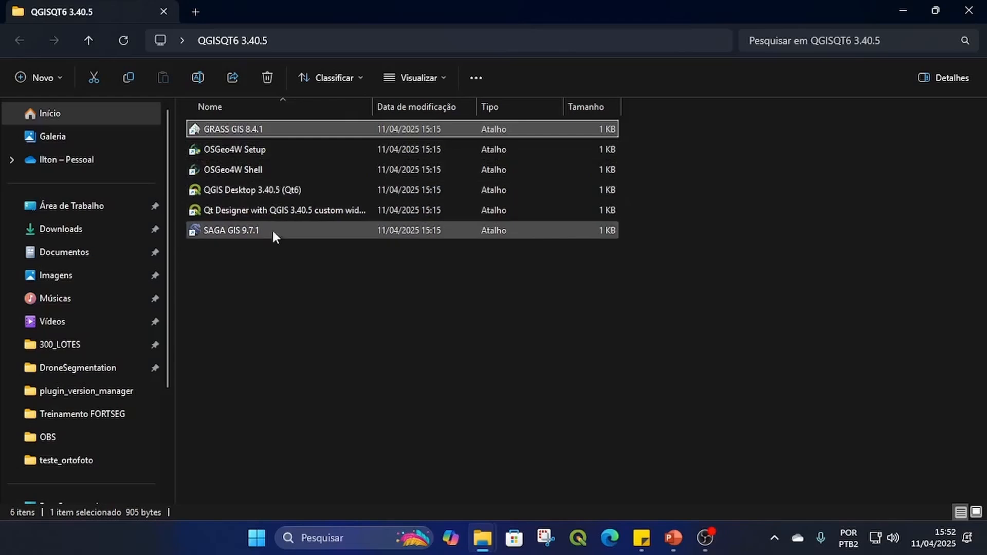
# Step: Open the file location of the QGIS Desktop 3.40.5 (Qt6) shortcut and find its executable
pyautogui.click(288, 190)
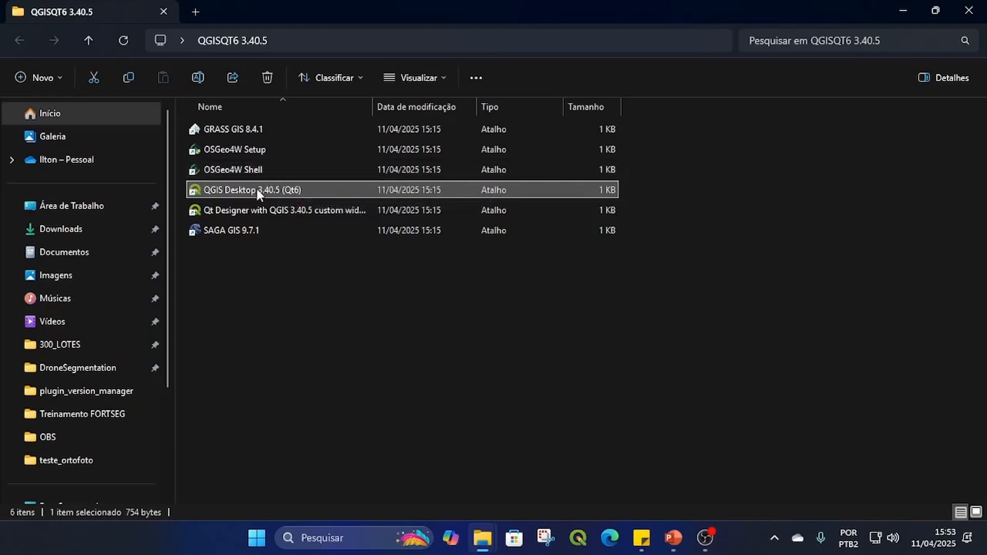
pyautogui.rightClick(257, 189)
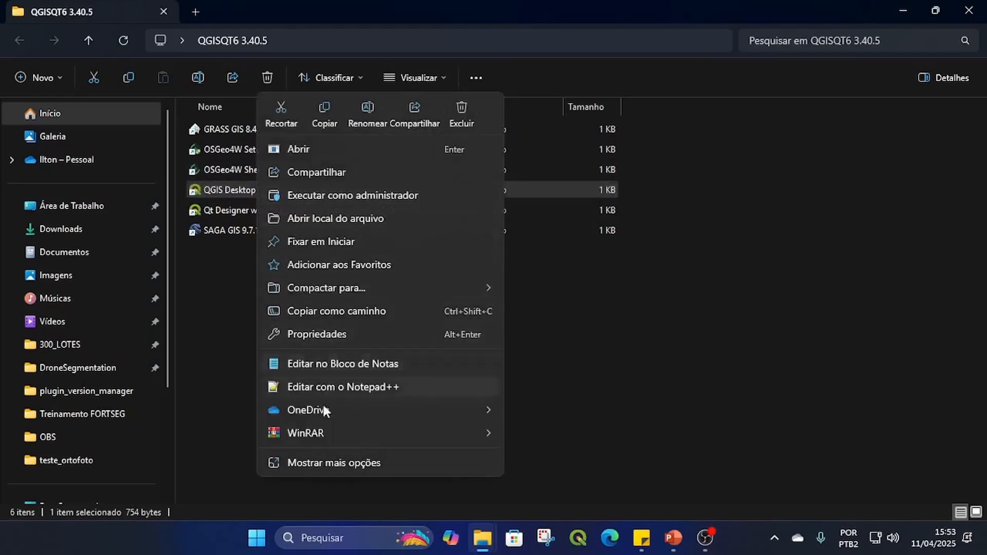
pyautogui.click(325, 218)
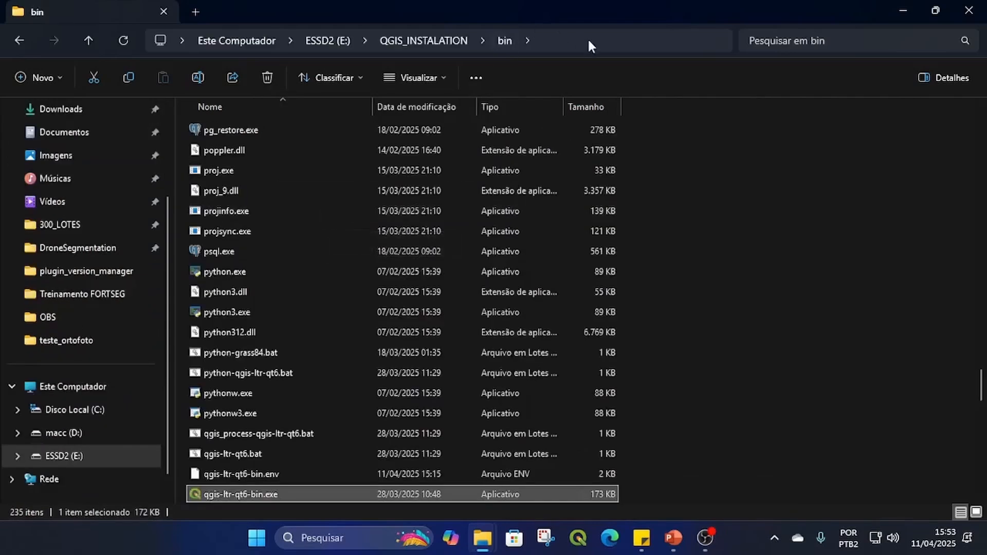
pyautogui.scroll(-2, 694, 355)
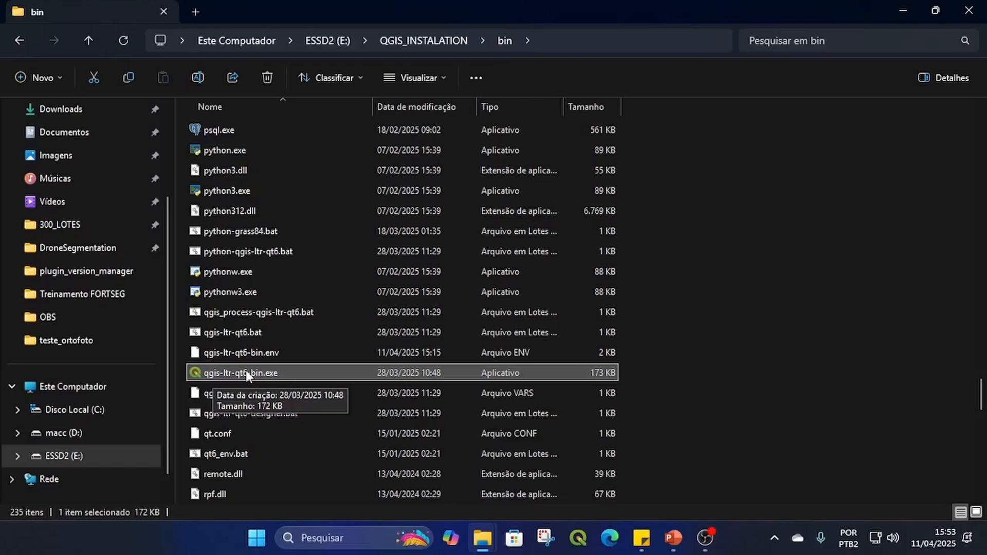
# Step: Display the bin folder's full path and examine its drive letter
pyautogui.click(548, 42)
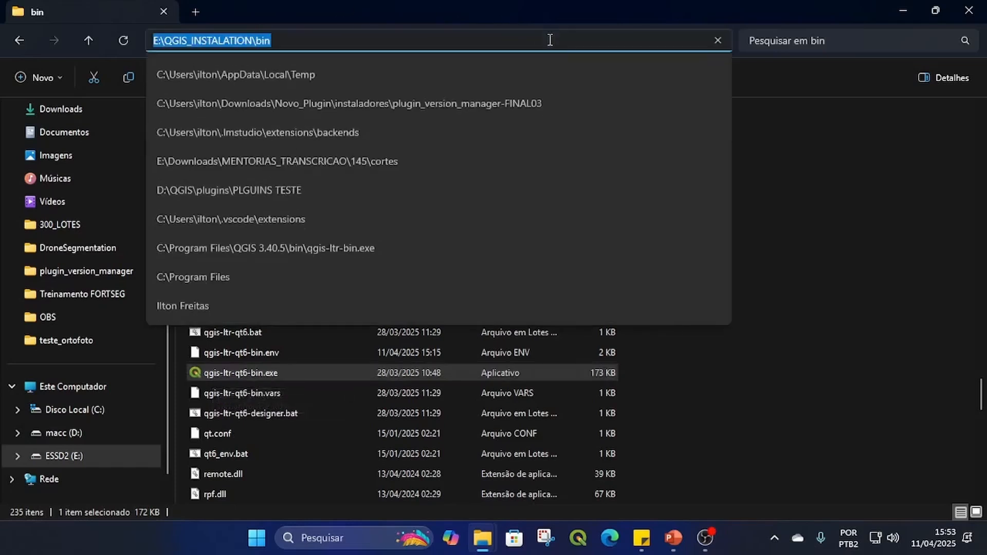
pyautogui.click(160, 41)
pyautogui.moveTo(166, 41); pyautogui.dragTo(153, 42)
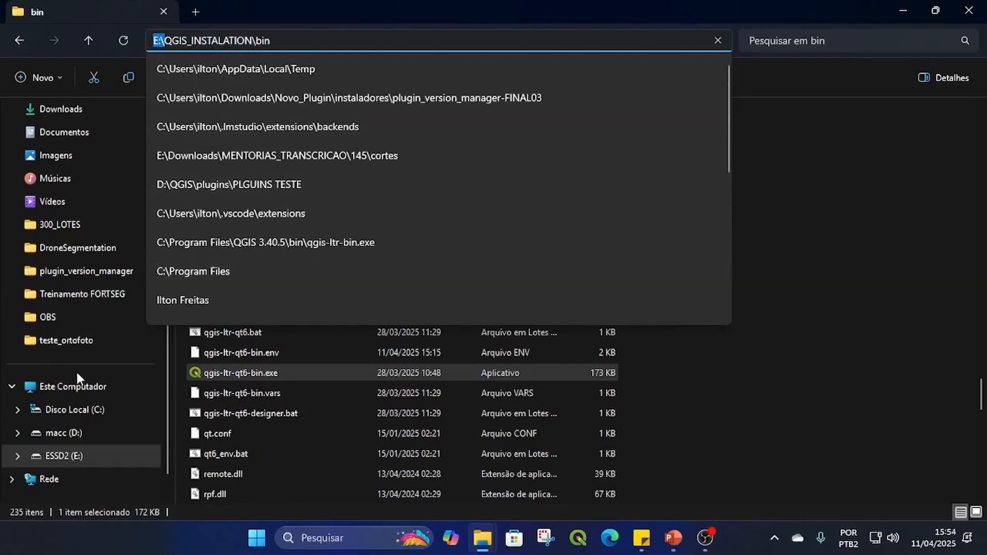
pyautogui.click(792, 168)
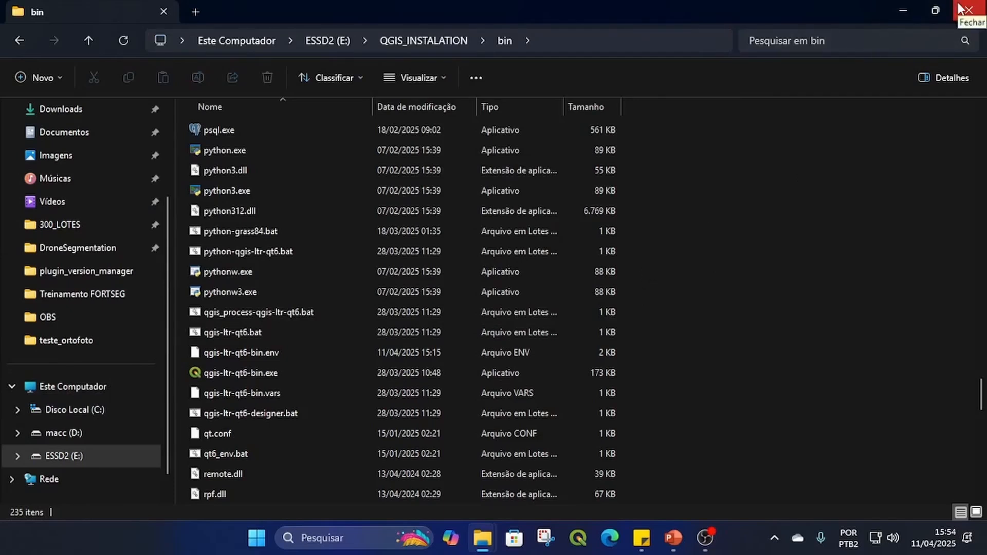
# Step: Go to the user data folder %APPDATA%\QGIS\QGIS3\ in File Explorer
pyautogui.hotkey('alt', 'Tab')
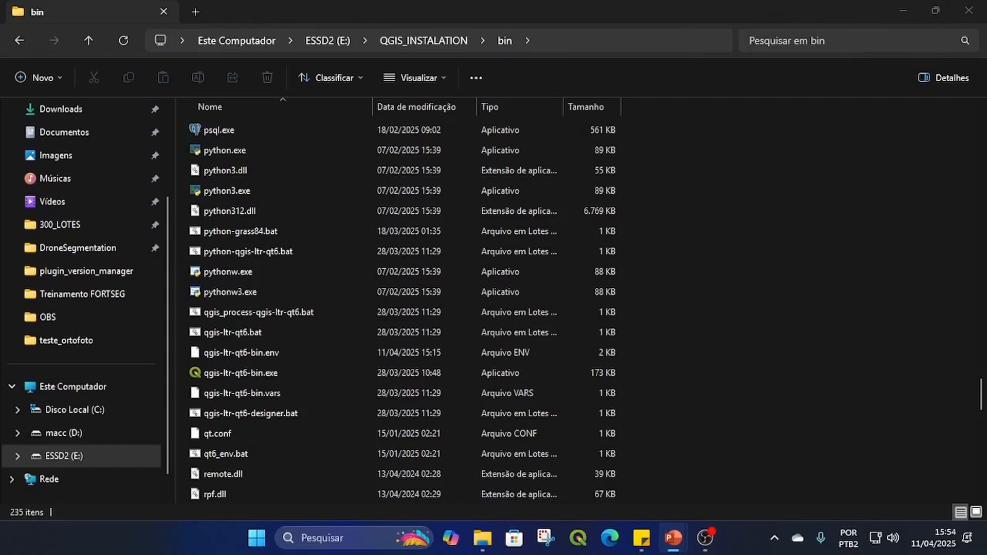
pyautogui.click(582, 40)
pyautogui.write('%APPDATA%\\QGIS\\QGIS3\\')
pyautogui.press('Return')
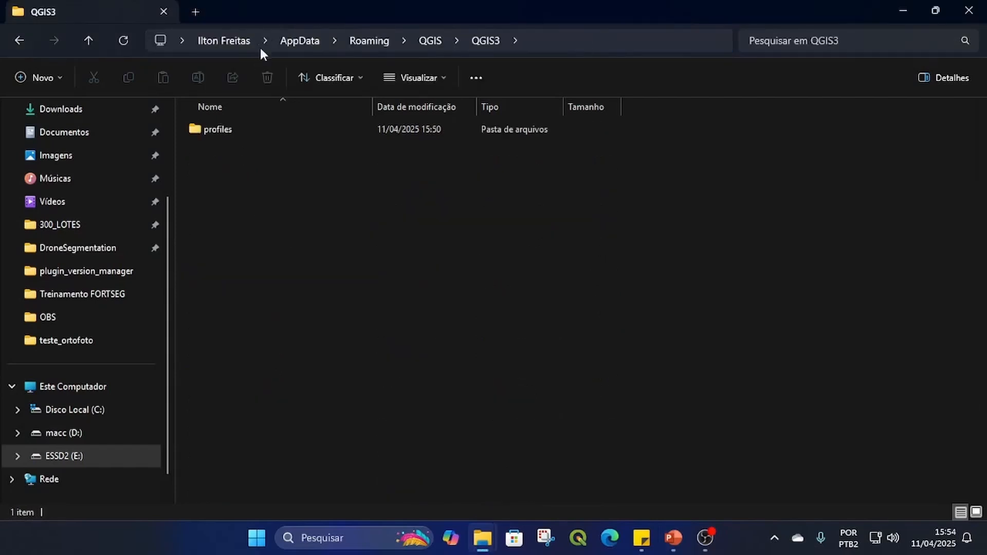
# Step: Display the QGIS3 folder's full path and examine its user folder, AppData and Roaming parts
pyautogui.click(535, 42)
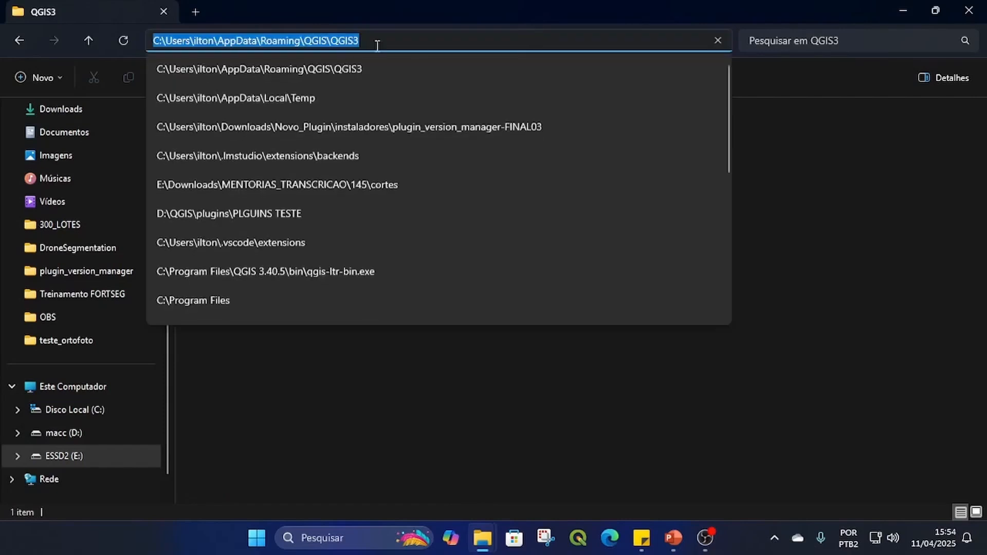
pyautogui.click(199, 40)
pyautogui.moveTo(154, 40); pyautogui.dragTo(215, 40)
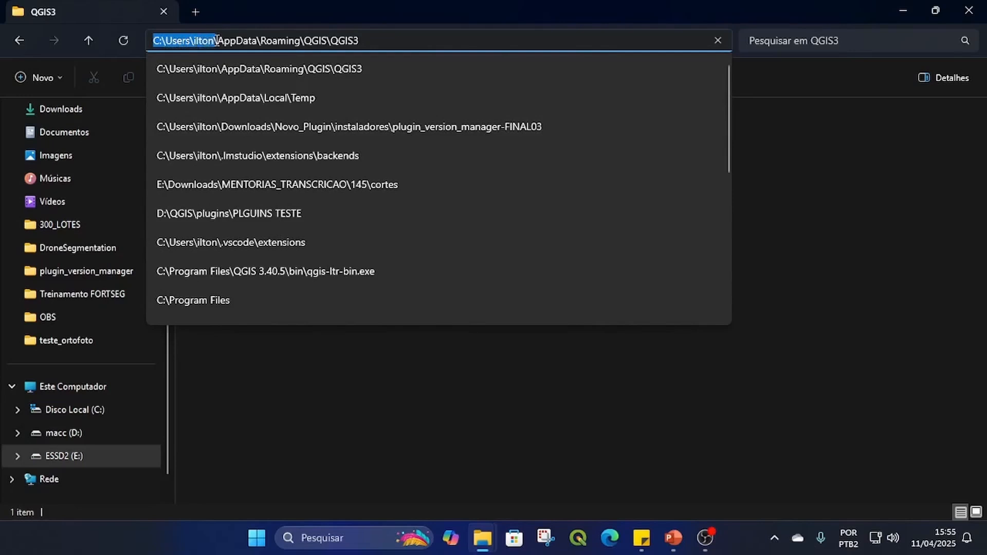
pyautogui.moveTo(218, 40); pyautogui.dragTo(261, 42)
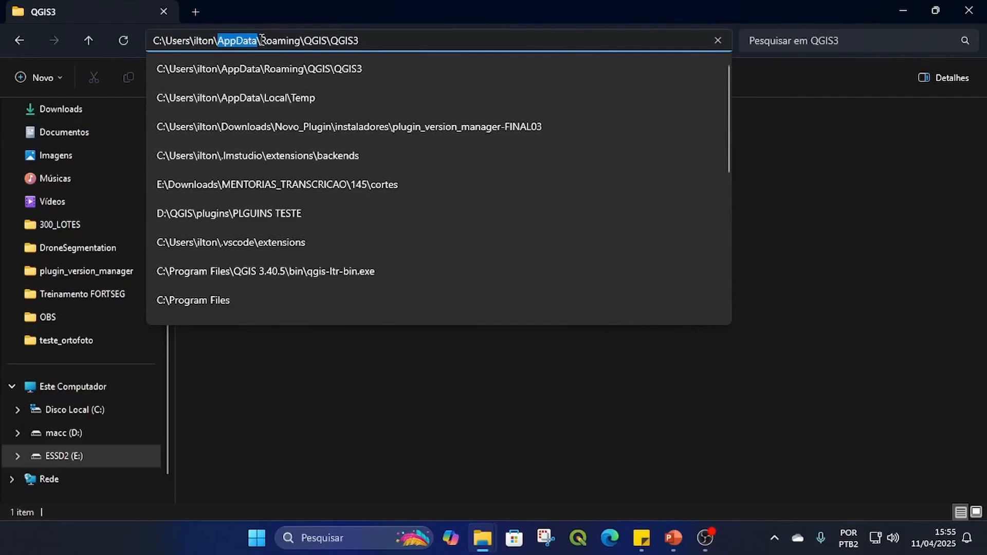
pyautogui.moveTo(261, 39); pyautogui.dragTo(301, 40)
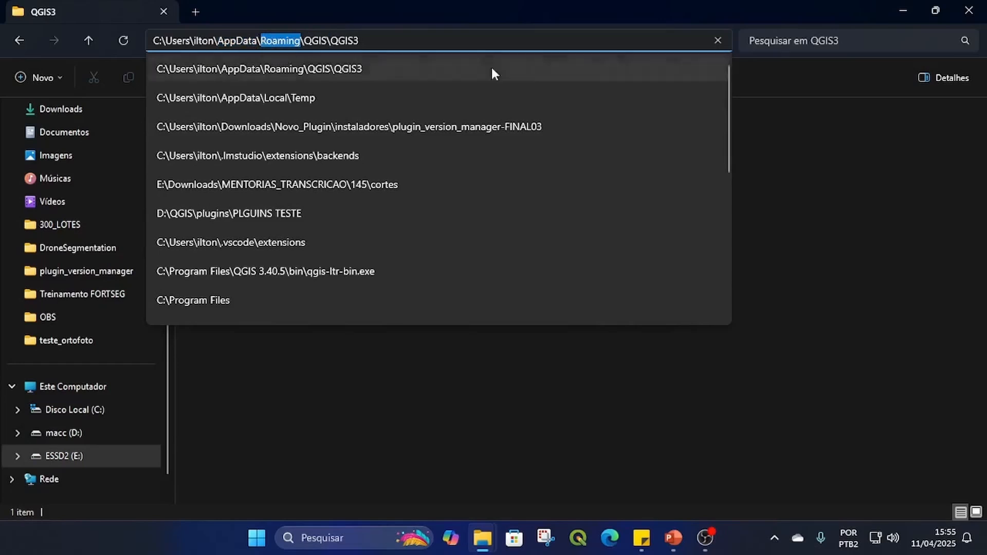
pyautogui.click(755, 135)
# Step: Go up to the Roaming folder, find the QGIS folder in it and open it
pyautogui.click(88, 41)
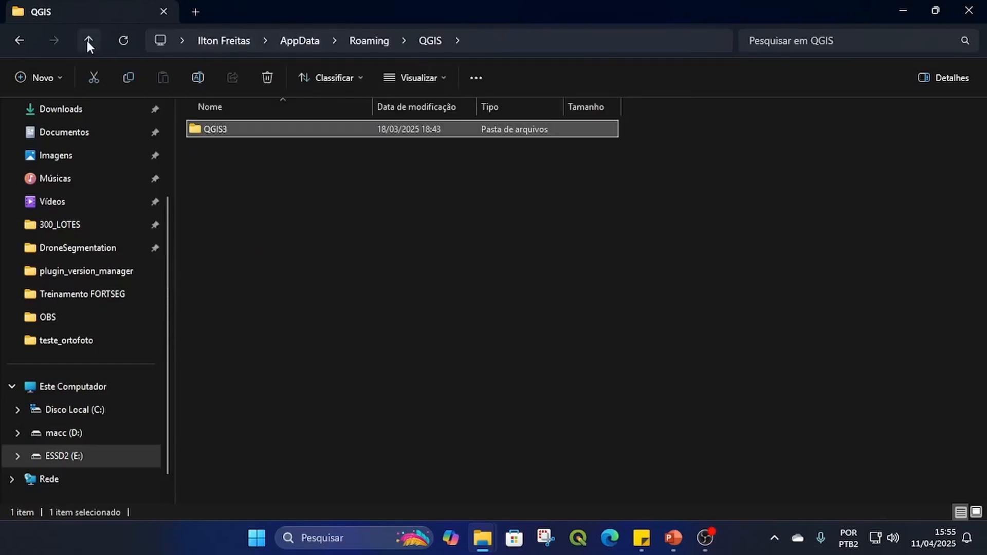
pyautogui.click(88, 41)
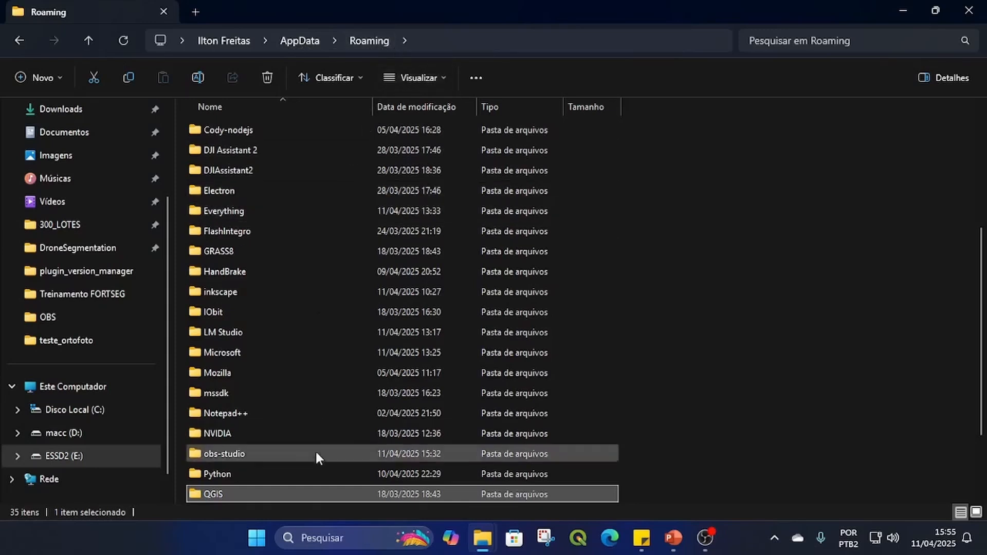
pyautogui.scroll(-2, 321, 358)
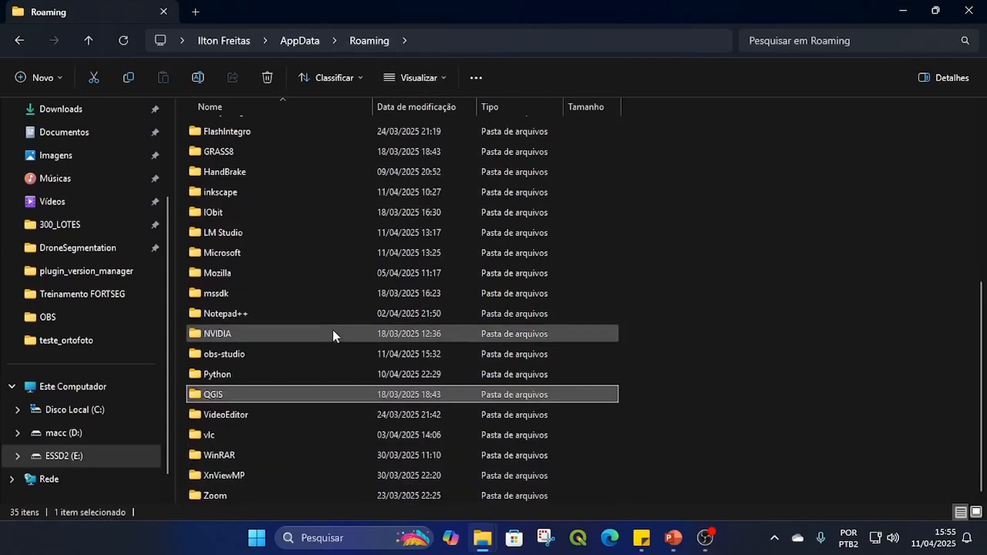
pyautogui.click(664, 355)
pyautogui.doubleClick(246, 395)
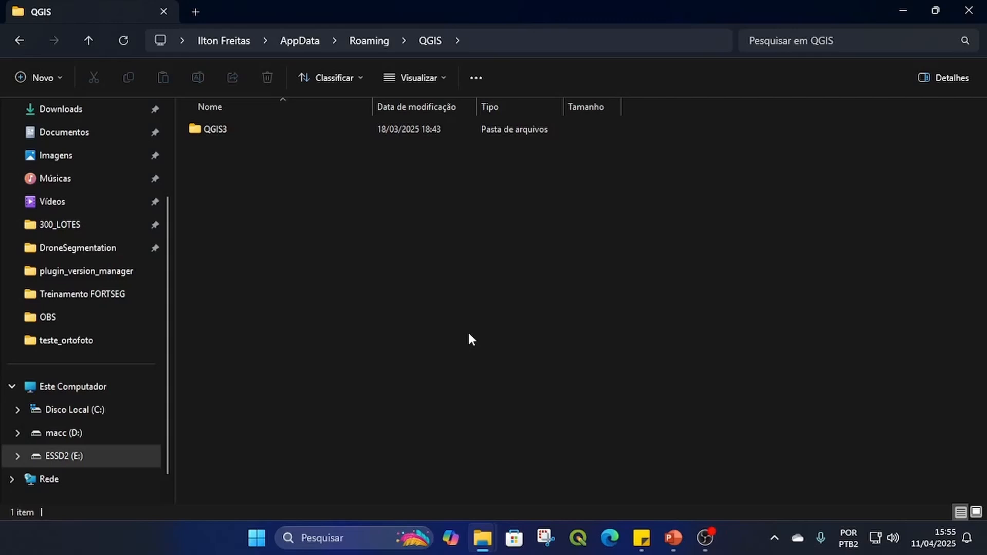
# Step: Open the plugins folder of the default profile through QGIS3\profiles\default\python\plugins
pyautogui.doubleClick(323, 130)
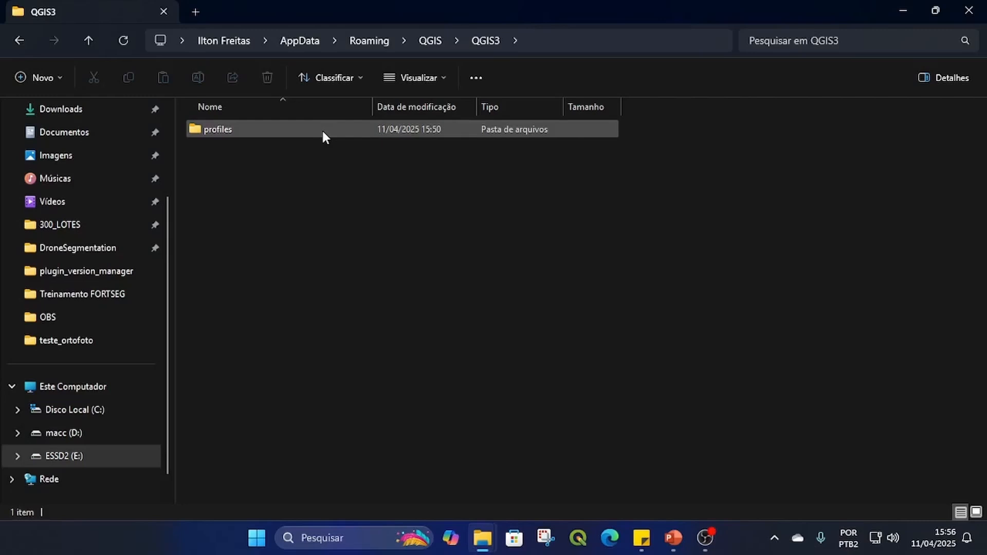
pyautogui.doubleClick(323, 133)
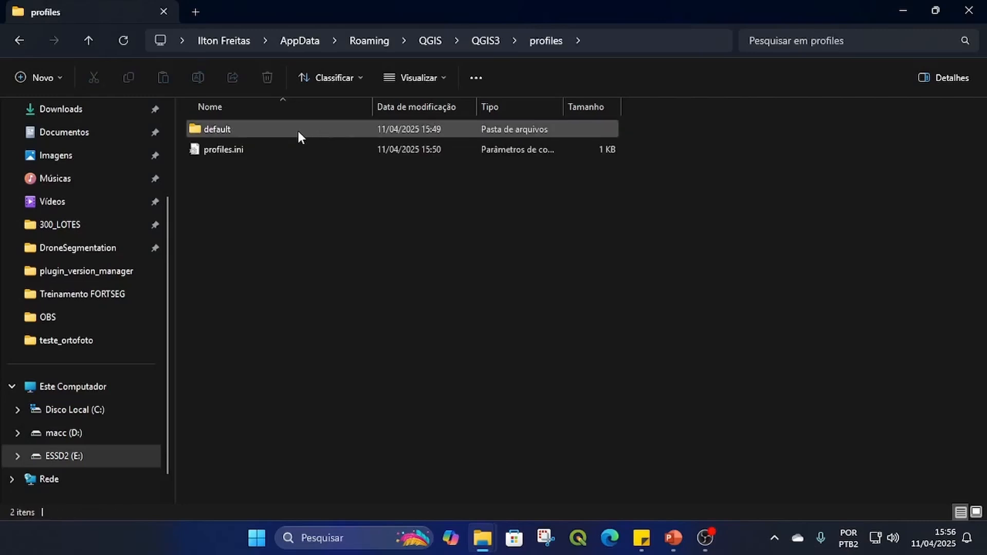
pyautogui.doubleClick(299, 133)
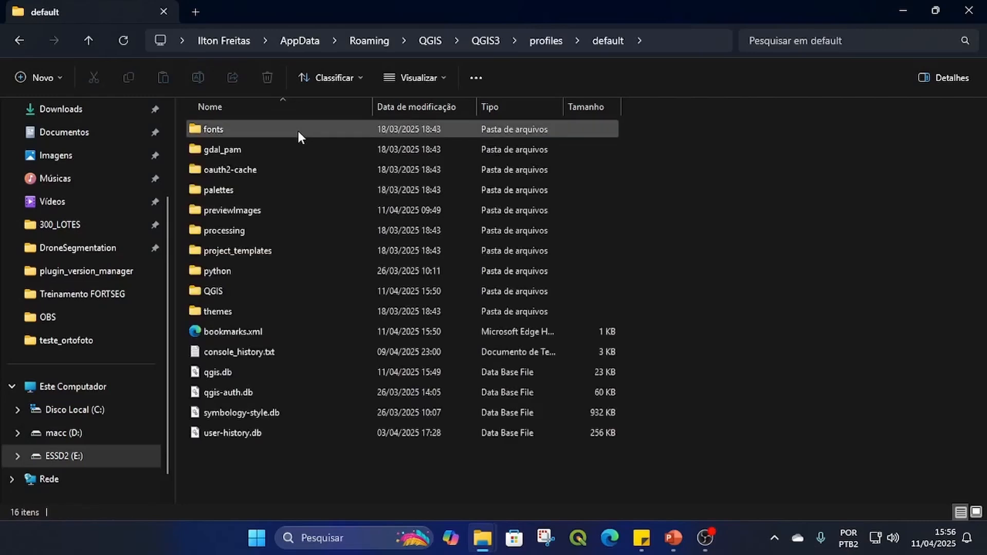
pyautogui.doubleClick(247, 274)
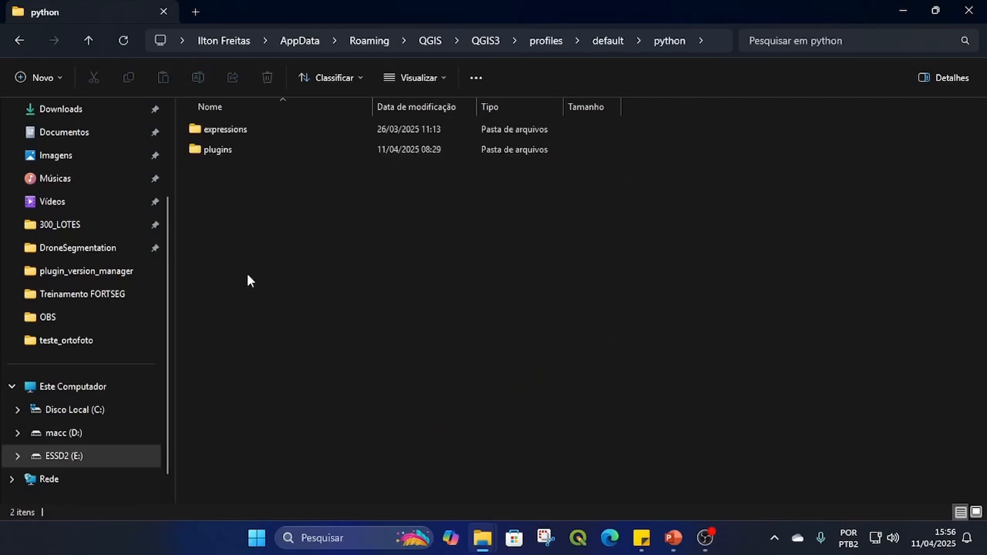
pyautogui.doubleClick(257, 151)
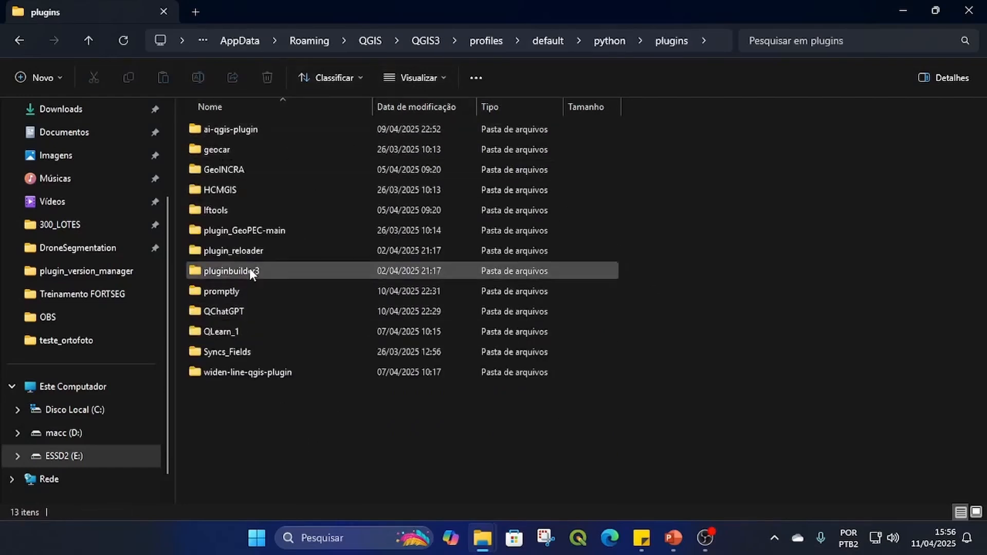
# Step: Examine the installed plugin folders, such as lftools, geocar, ai-qgis-plugin and Syncs_Fields, and return to the Roaming\QGIS folder
pyautogui.click(245, 208)
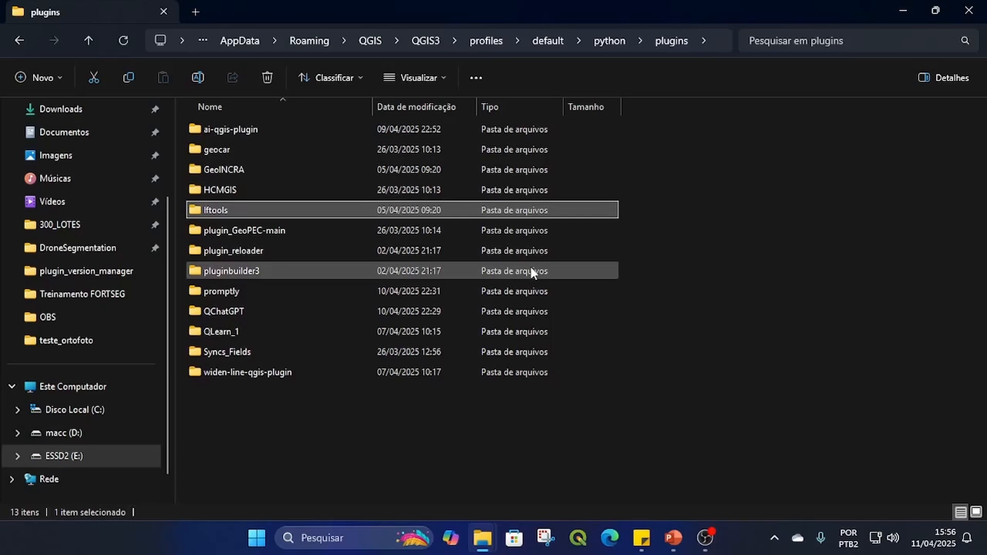
pyautogui.click(219, 166)
pyautogui.click(222, 150)
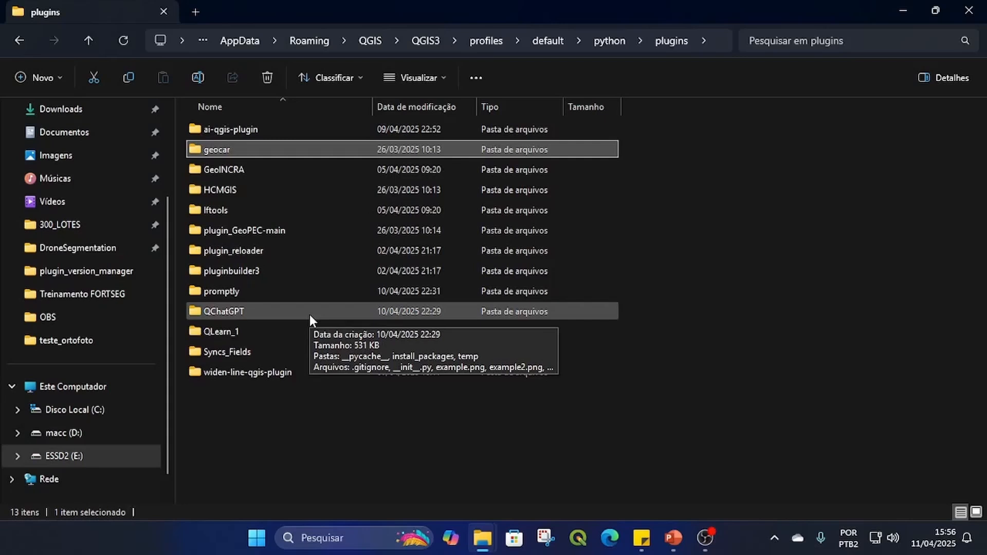
pyautogui.click(278, 133)
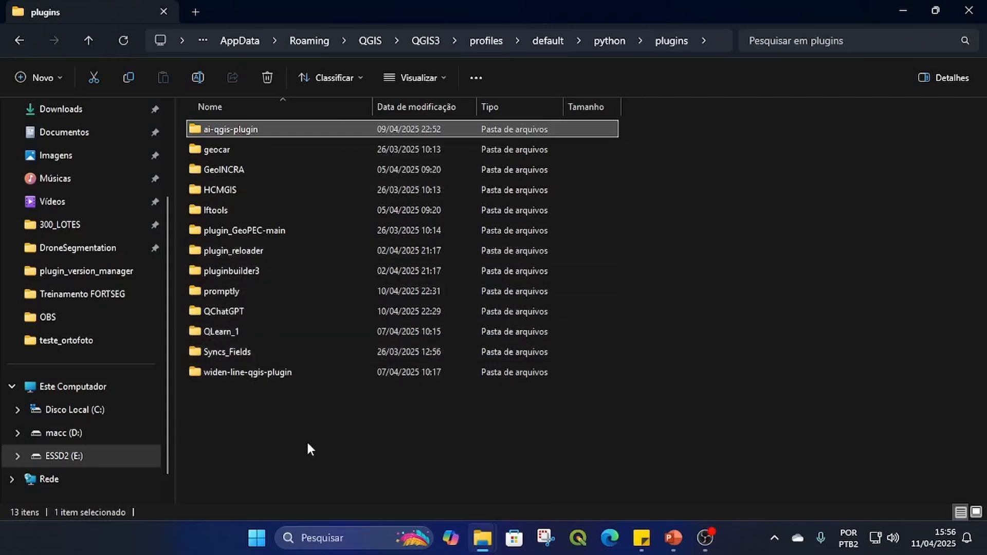
pyautogui.click(254, 350)
pyautogui.click(699, 315)
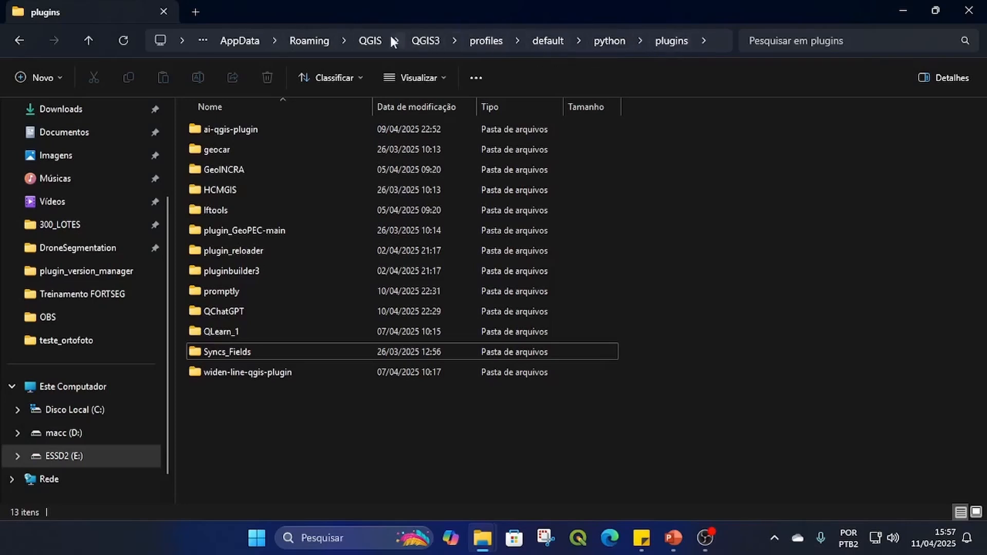
pyautogui.click(368, 42)
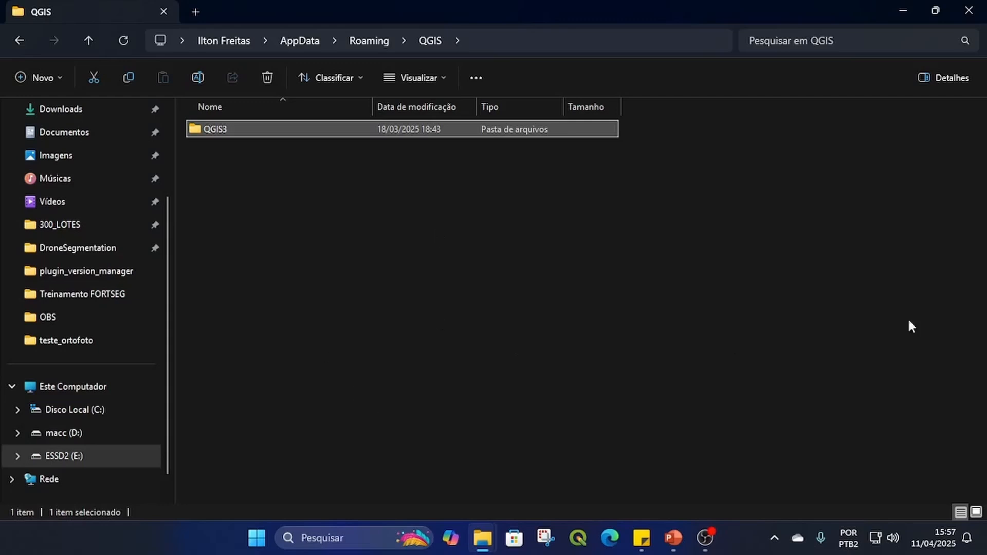
# Step: Switch to the AppData\Local\Temp folder and look through it for the QGIS3 temporary folders
pyautogui.hotkey('alt', 'Tab')
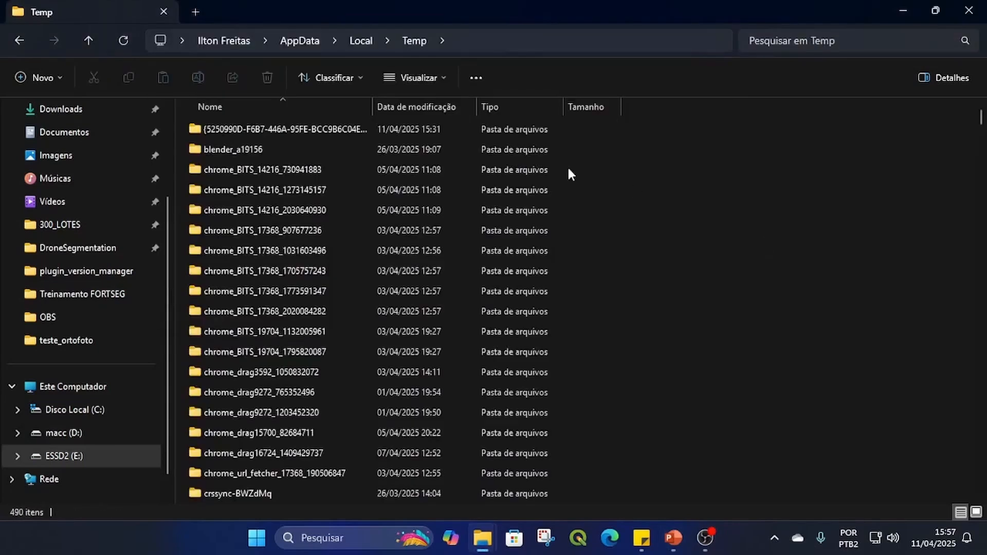
pyautogui.scroll(-6, 280, 350)
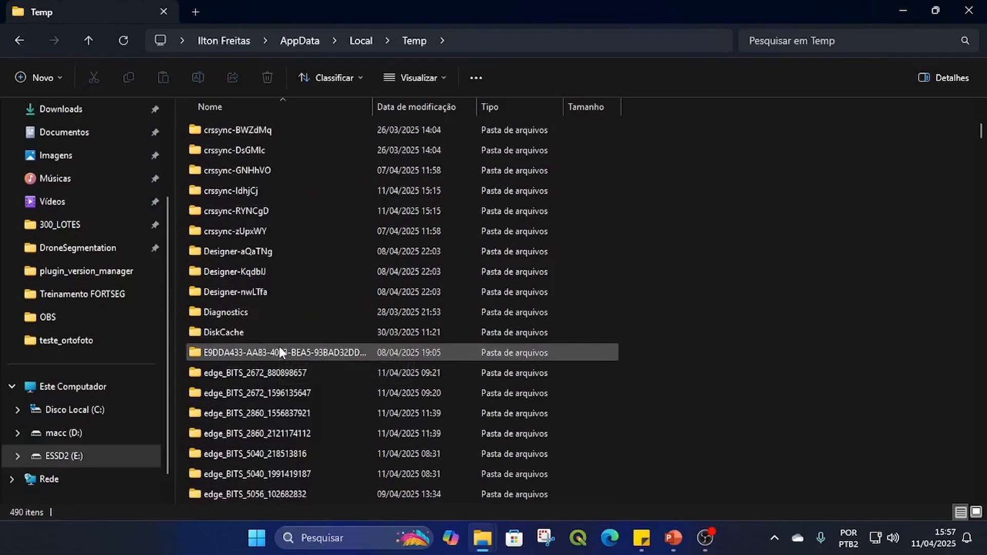
pyautogui.scroll(-5, 279, 349)
pyautogui.scroll(-4, 280, 349)
pyautogui.scroll(-20, 279, 350)
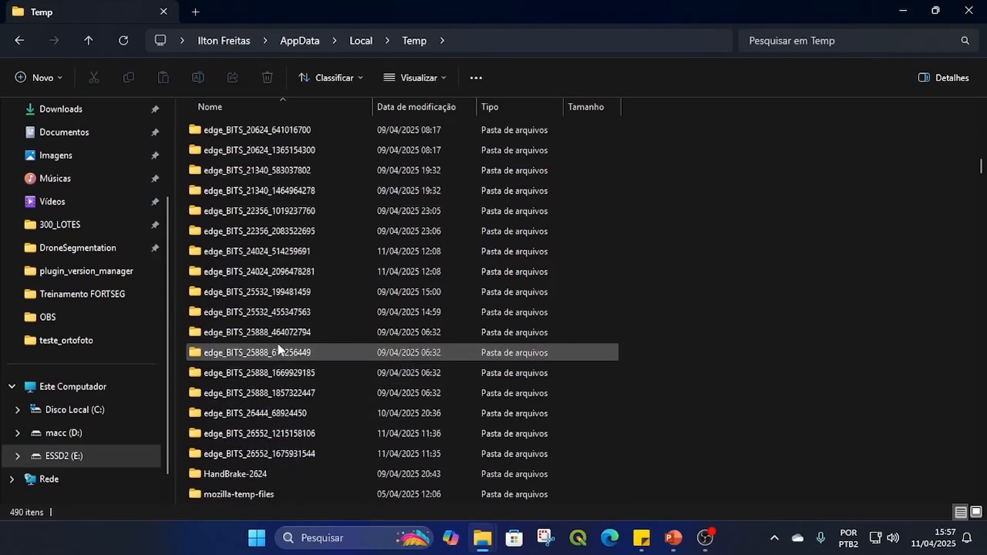
pyautogui.scroll(-5, 277, 350)
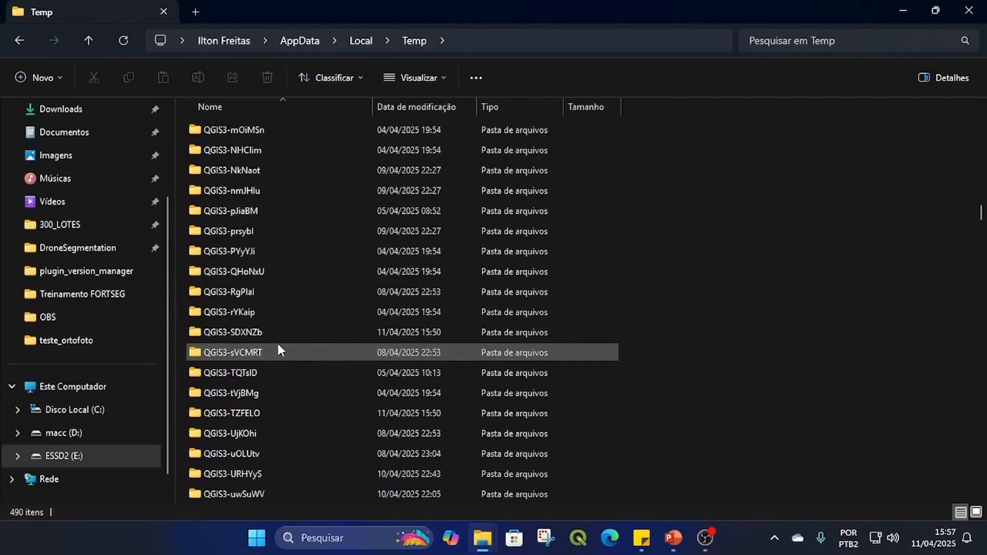
# Step: Inspect the contents of the QGIS3-prsybl temporary folder and return to the Temp folder
pyautogui.doubleClick(236, 232)
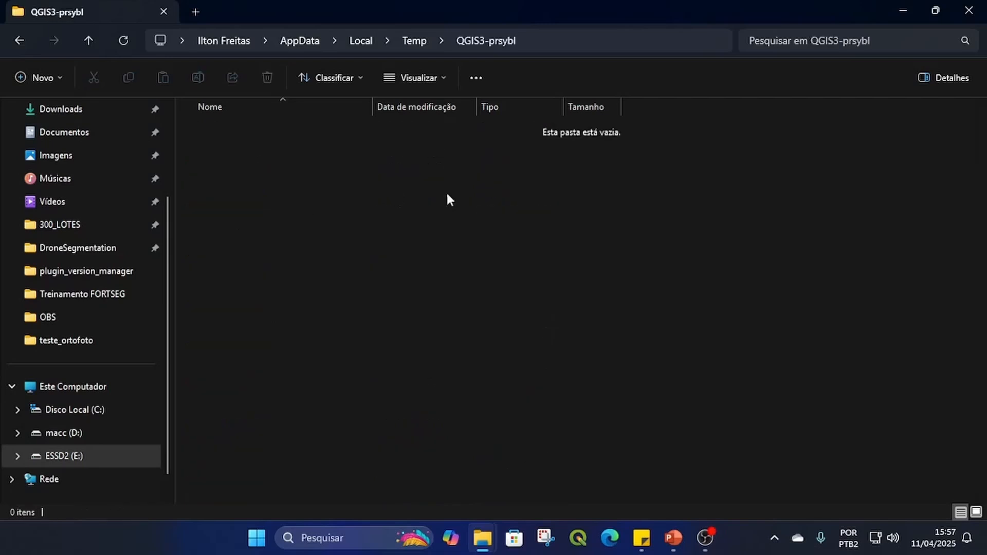
pyautogui.click(418, 41)
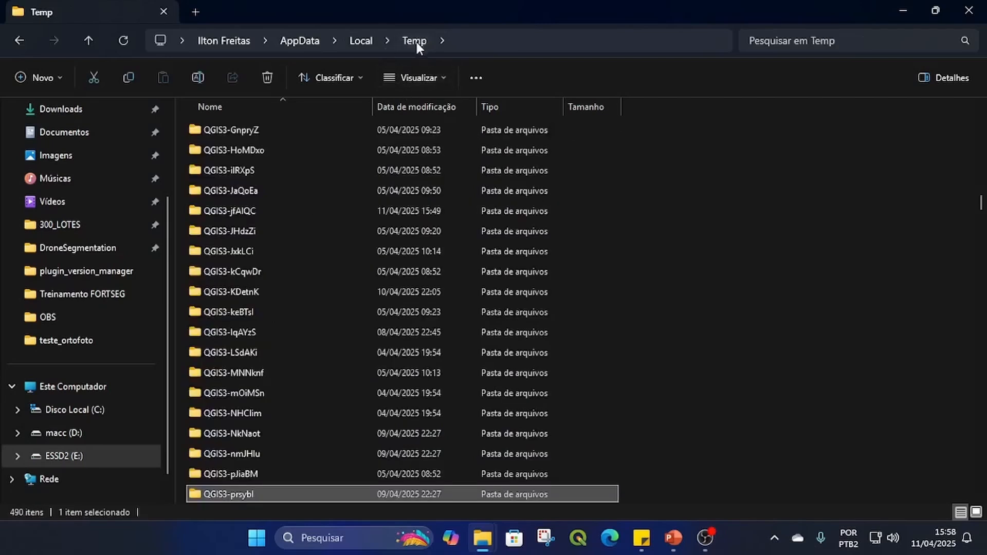
pyautogui.click(759, 250)
# Step: Switch to QGIS, open the recent project teste2 and select the DSM_WebODM_31983 layer
pyautogui.click(577, 537)
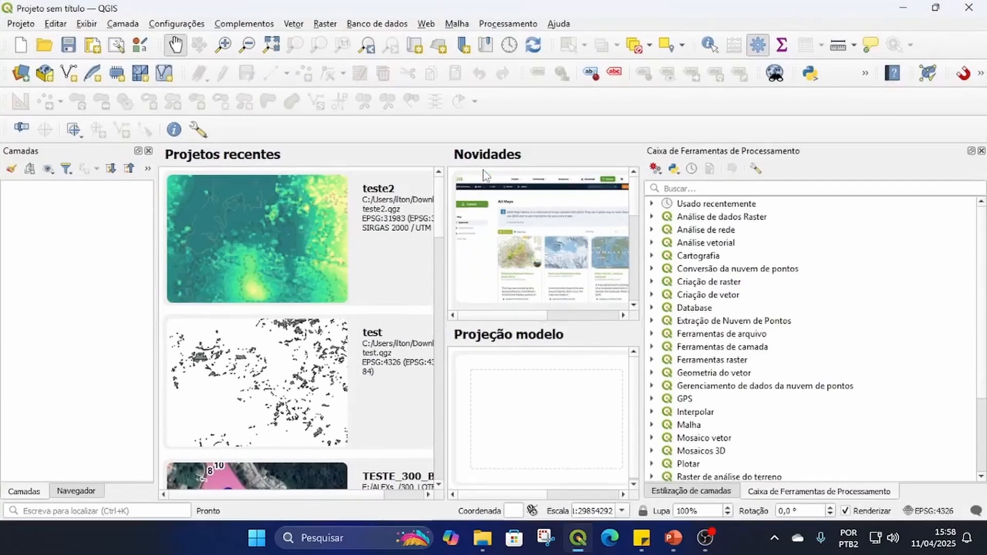
pyautogui.click(285, 245)
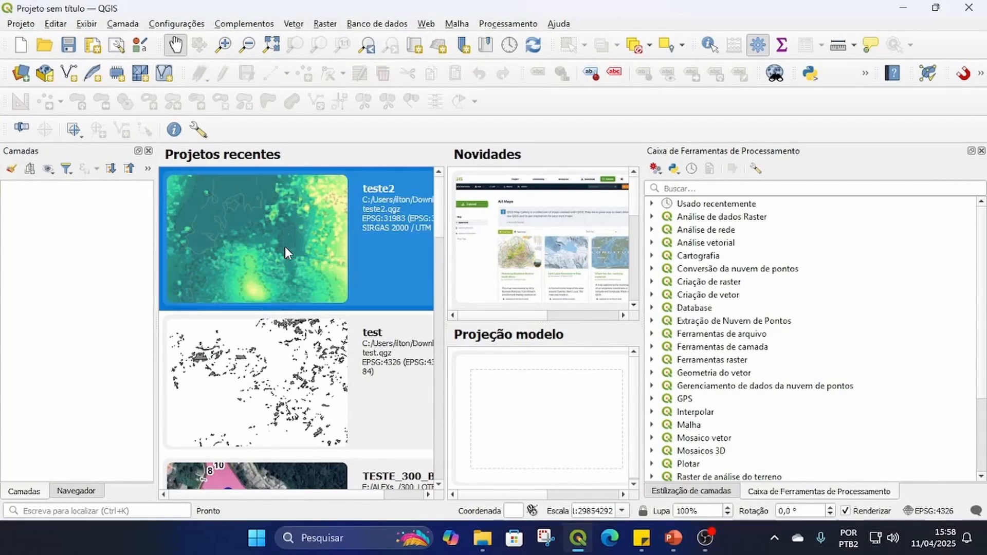
pyautogui.click(124, 218)
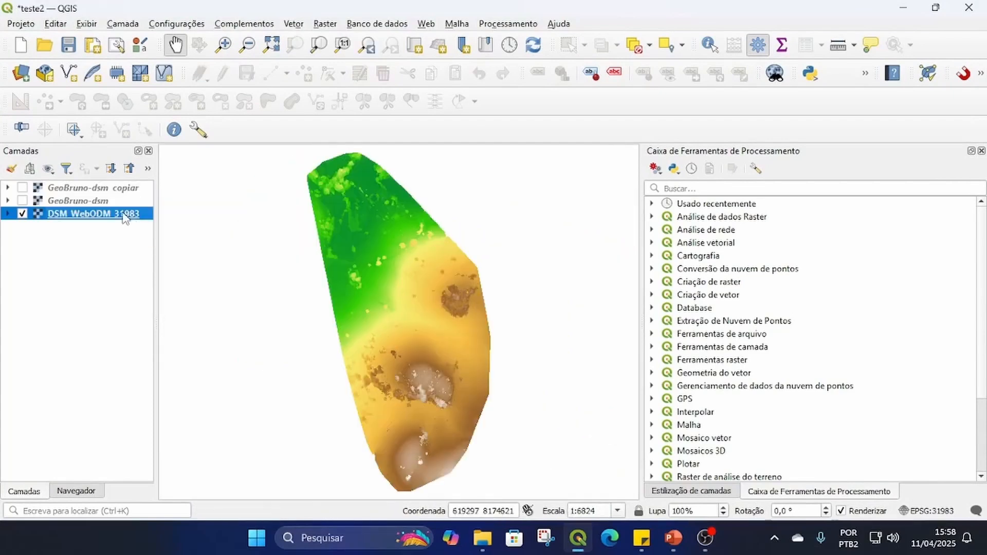
# Step: Reproject the DSM_WebODM_31983 raster to a temporary file with Reprojetar coordenadas and examine the output path in the log
pyautogui.click(714, 190)
pyautogui.write('REPROJ')
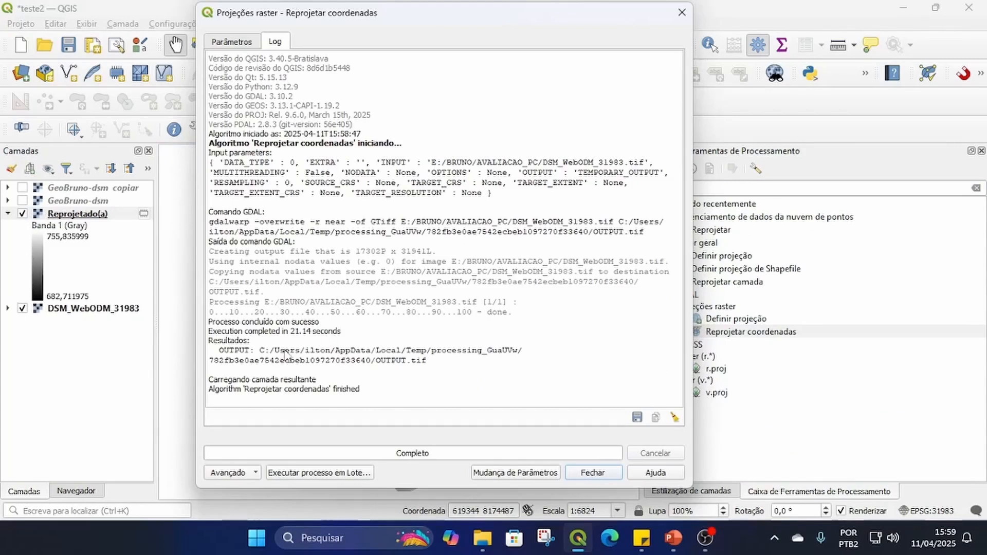
pyautogui.moveTo(261, 352); pyautogui.dragTo(283, 349)
pyautogui.click(384, 375)
# Step: Review the reprojection tool's output setting and its options for saving to a temporary or a permanent file
pyautogui.click(226, 43)
pyautogui.moveTo(678, 210); pyautogui.dragTo(672, 421)
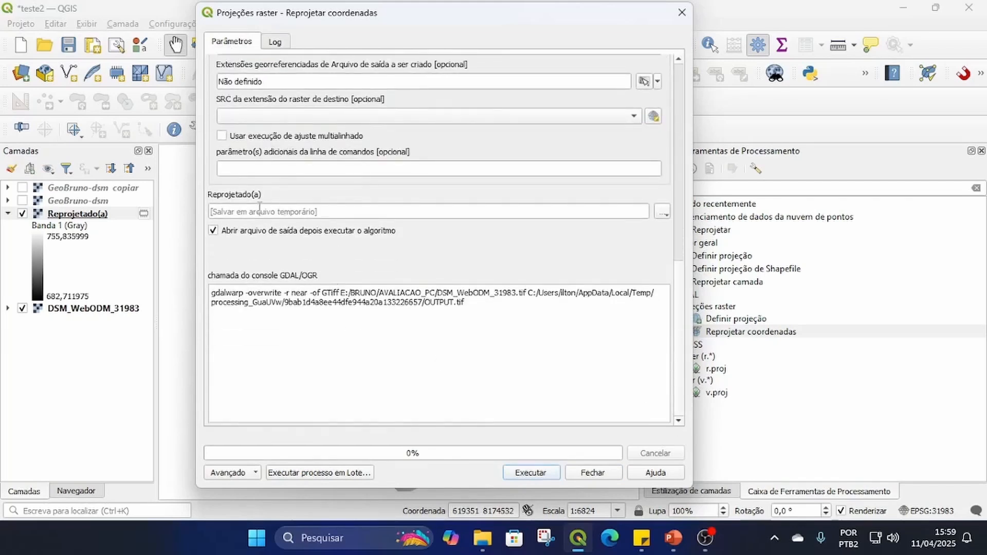
pyautogui.click(662, 213)
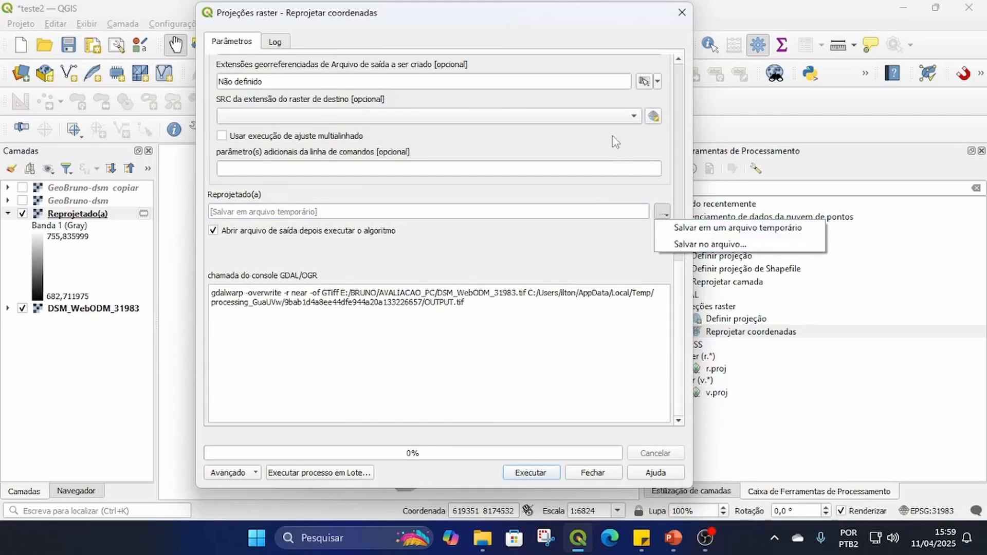
# Step: Go back to the reprojection log and examine the Temp location, processing subfolder and OUTPUT.tif file in the result path
pyautogui.click(275, 41)
pyautogui.moveTo(260, 354); pyautogui.dragTo(426, 356)
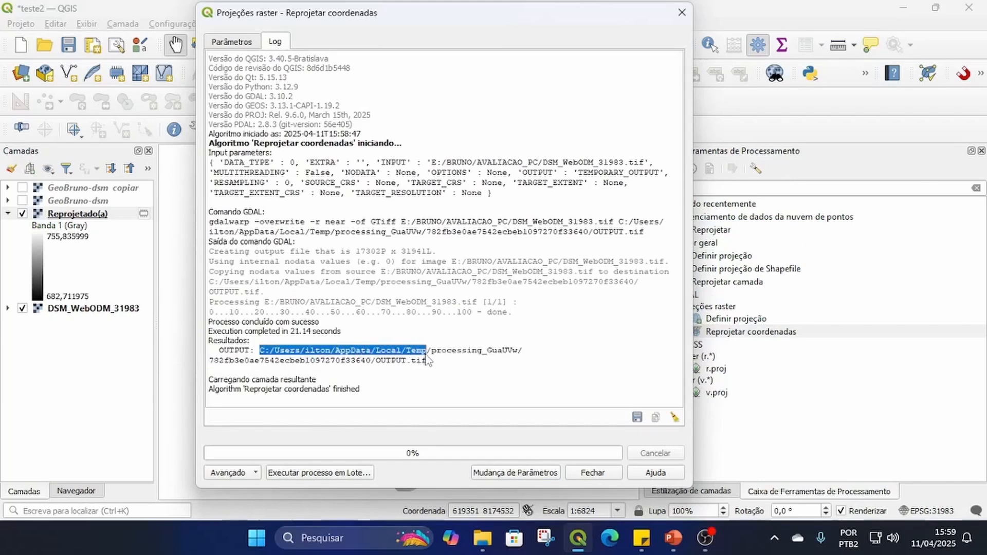
pyautogui.click(447, 359)
pyautogui.moveTo(432, 354); pyautogui.dragTo(441, 361)
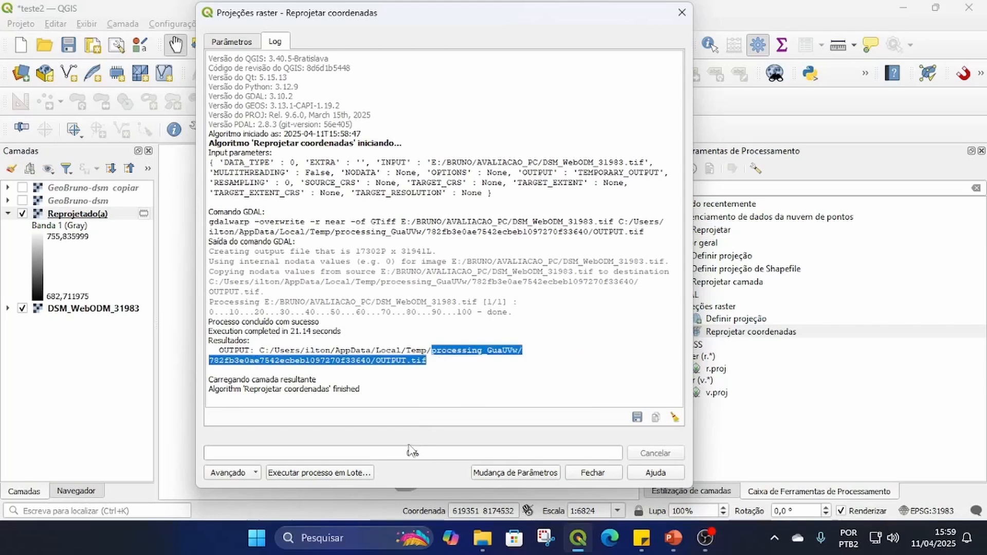
pyautogui.click(460, 359)
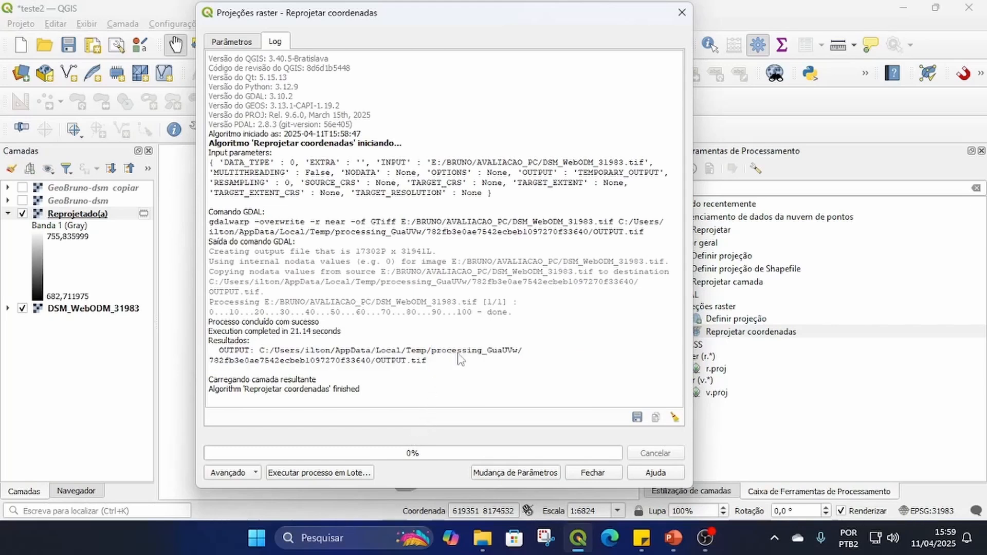
pyautogui.moveTo(376, 361); pyautogui.dragTo(264, 349)
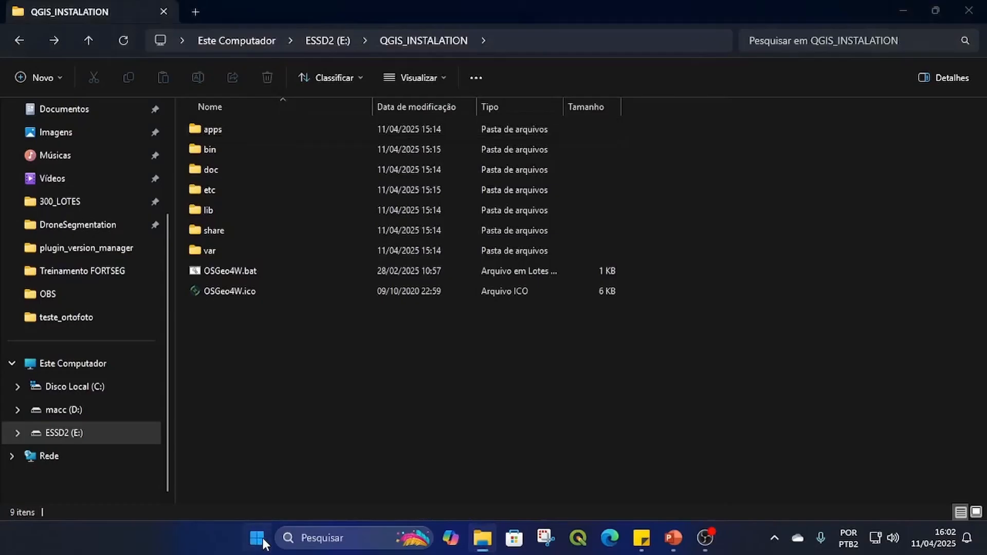
# Step: Search Windows for QGIS, choose to uninstall QGIS Desktop 3.40.5 (Qt6) and filter the installed applications by QGIS
pyautogui.click(259, 539)
pyautogui.write('QGIS')
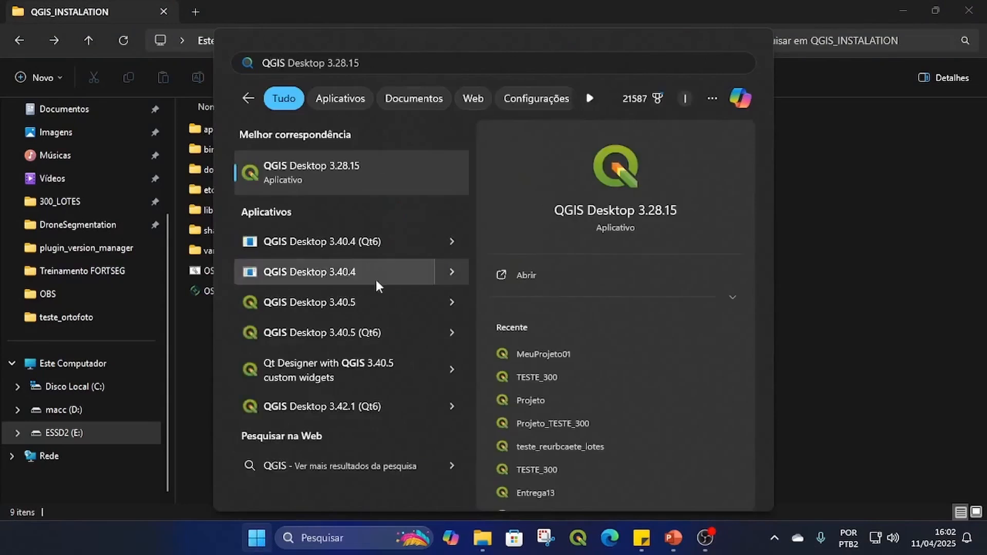
pyautogui.rightClick(354, 334)
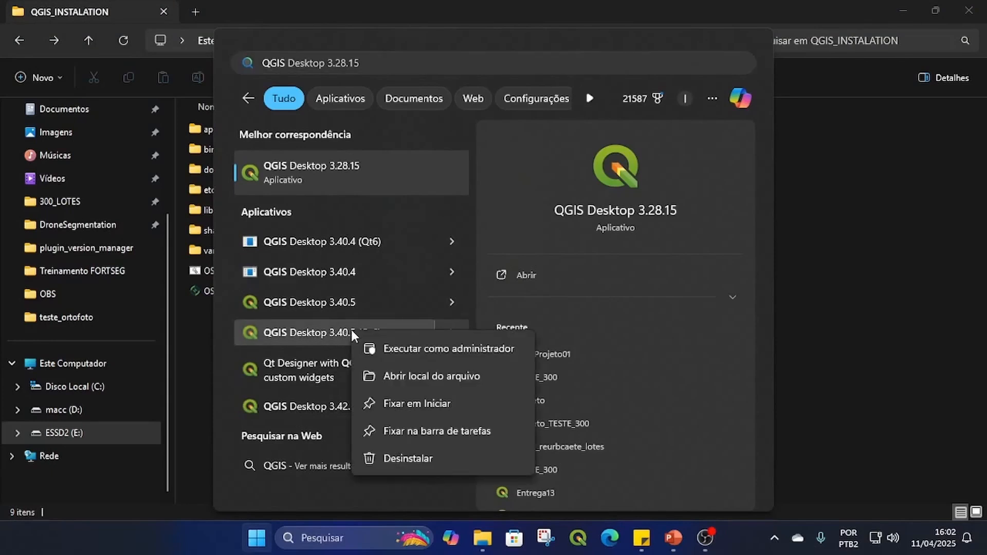
pyautogui.click(415, 457)
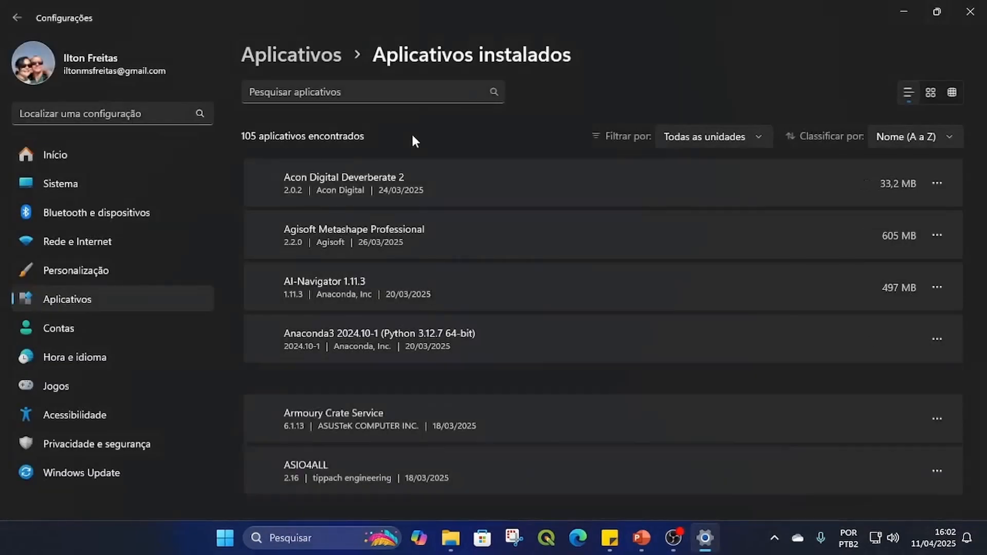
pyautogui.click(423, 96)
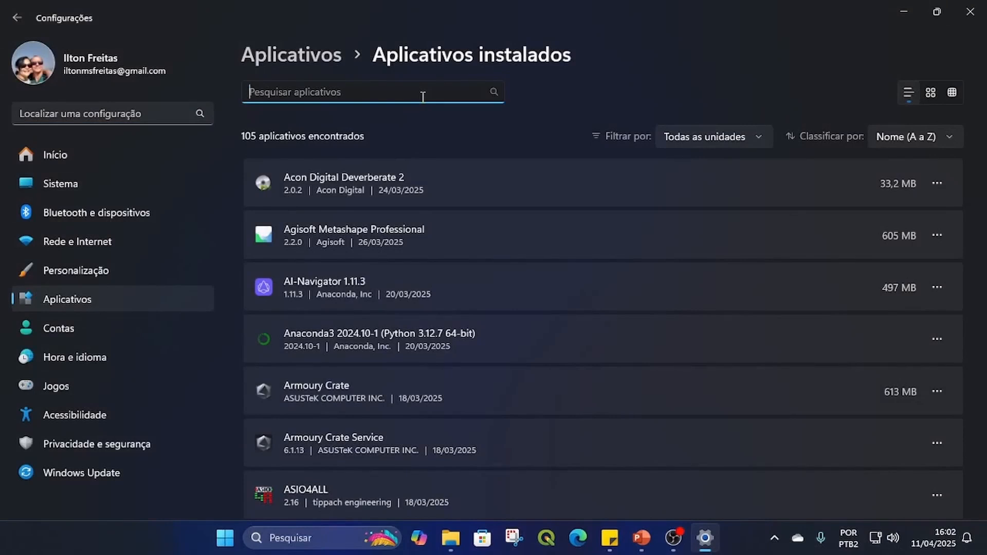
pyautogui.write('QGIS')
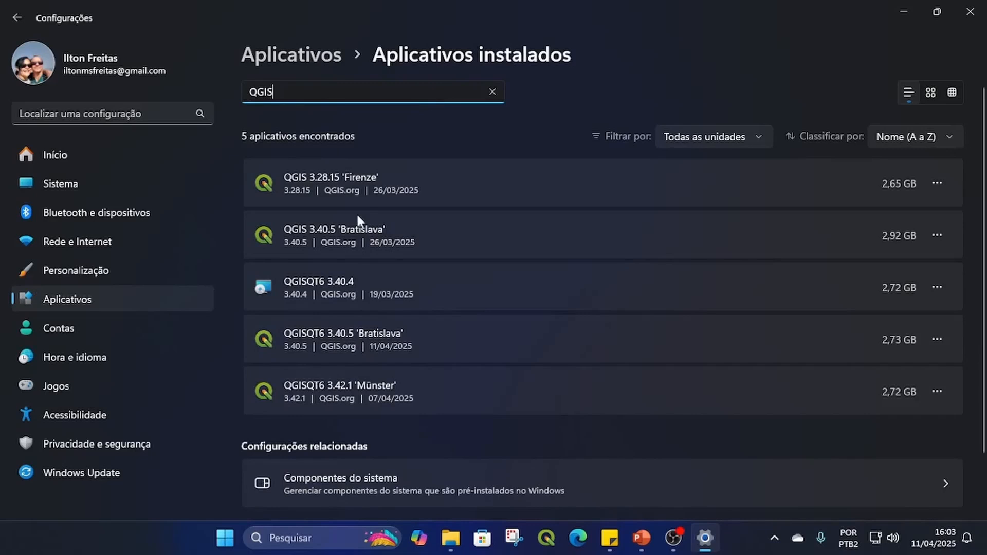
# Step: Uninstall QGISQT6 3.40.5 'Bratislava' from the installed applications and put the settings window away
pyautogui.click(368, 343)
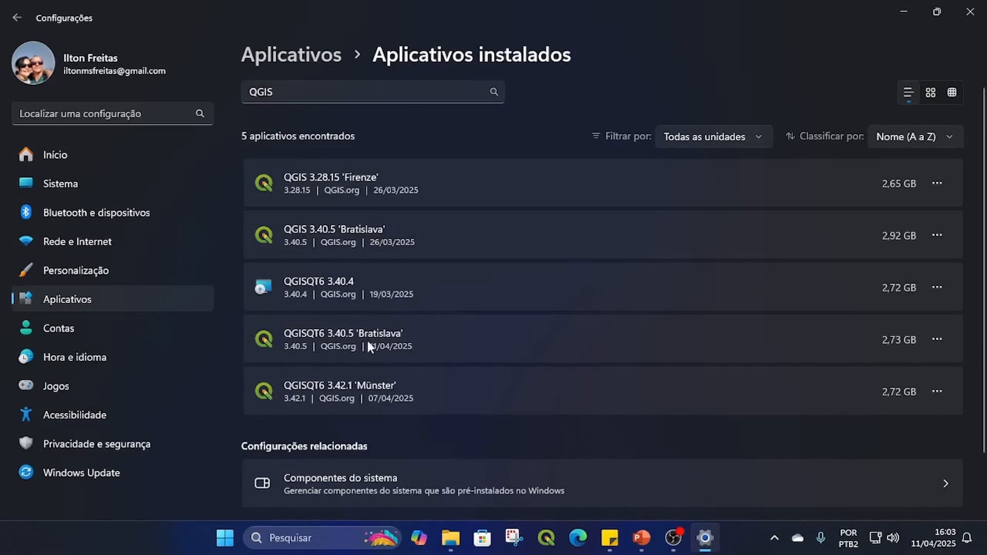
pyautogui.click(935, 338)
pyautogui.click(796, 395)
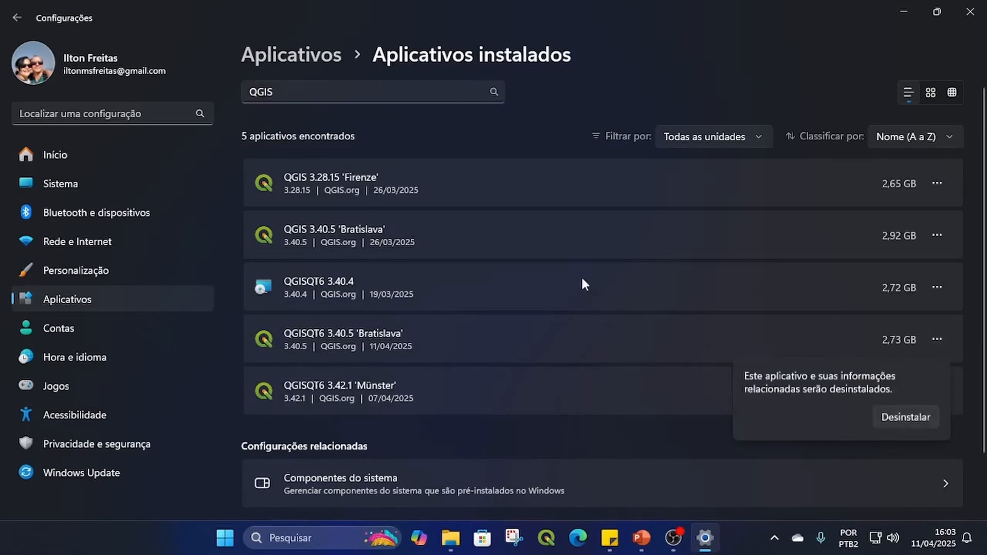
pyautogui.click(904, 418)
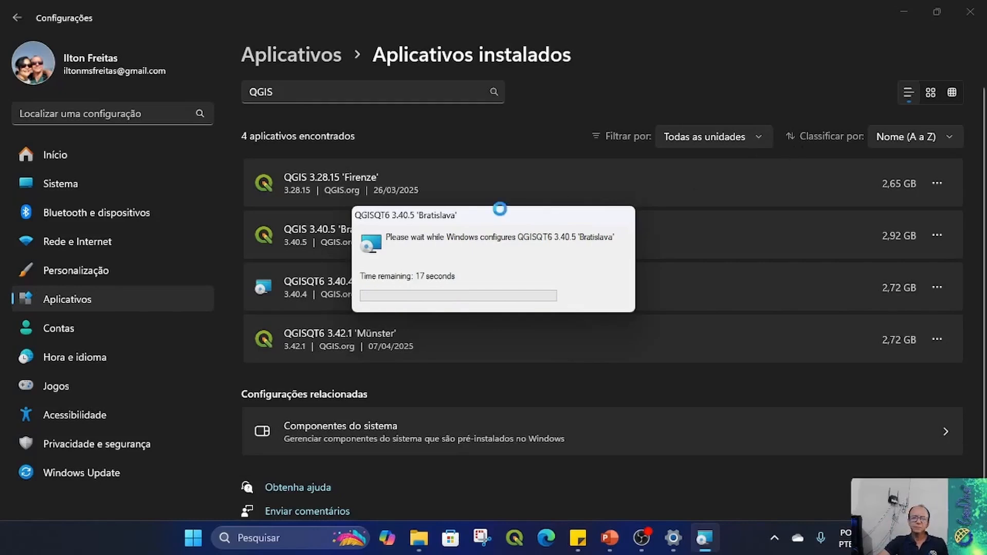
pyautogui.moveTo(491, 214)
pyautogui.mouseDown()
pyautogui.moveTo(500, 227)
pyautogui.moveTo(488, 225)
pyautogui.mouseUp()
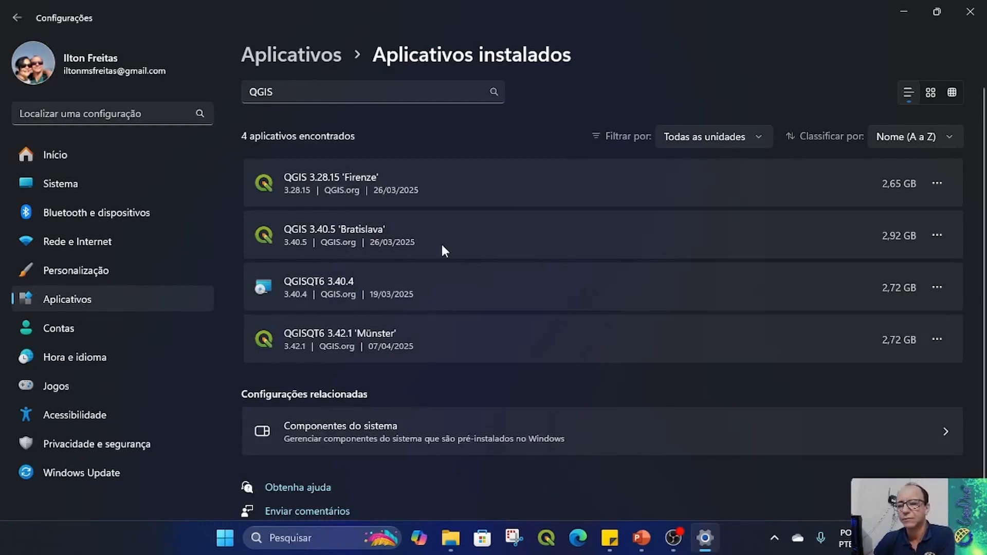
pyautogui.click(906, 10)
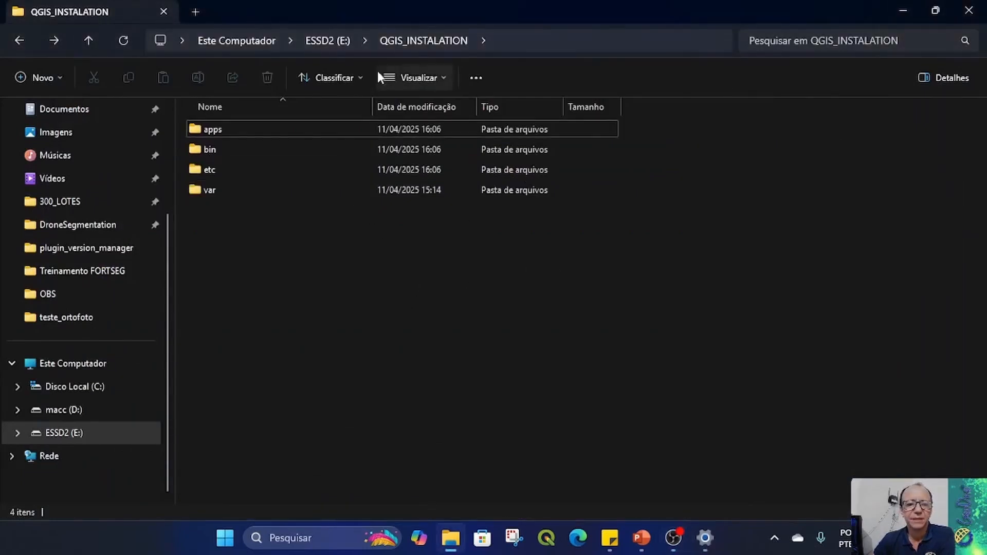
# Step: Examine the leftover folders in QGIS_INSTALATION, following apps, Python312, Lib, importlib and resources, and return to QGIS_INSTALATION
pyautogui.click(505, 43)
pyautogui.click(770, 204)
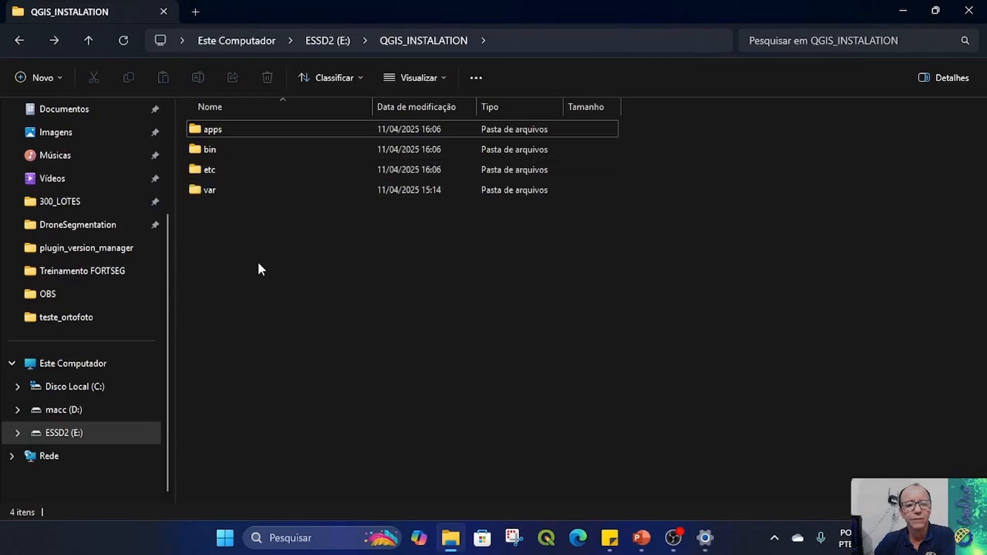
pyautogui.doubleClick(221, 130)
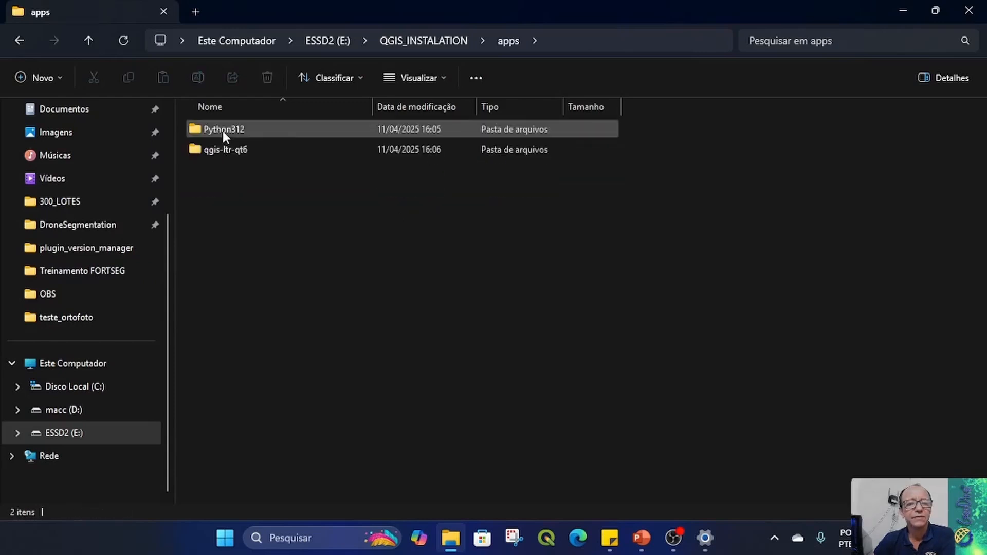
pyautogui.doubleClick(257, 134)
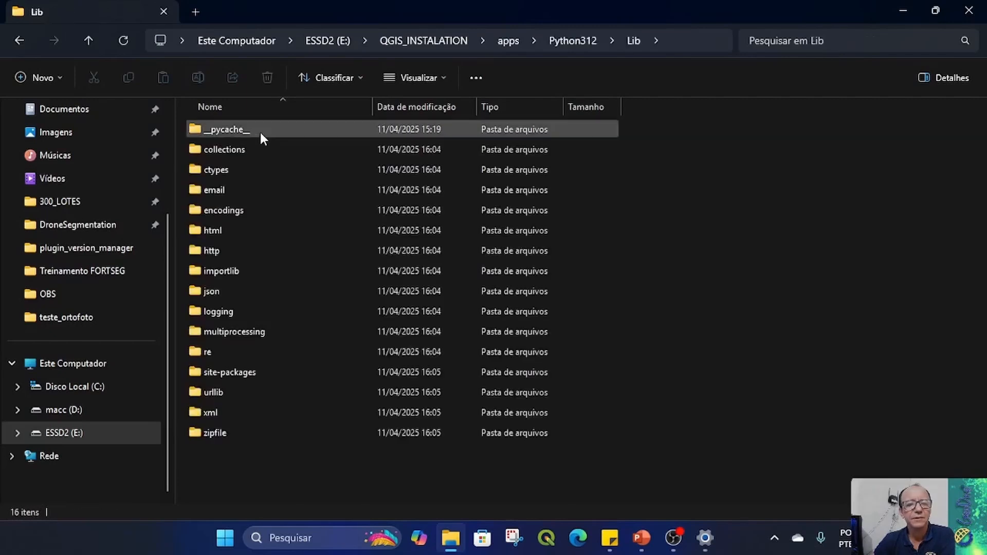
pyautogui.doubleClick(254, 265)
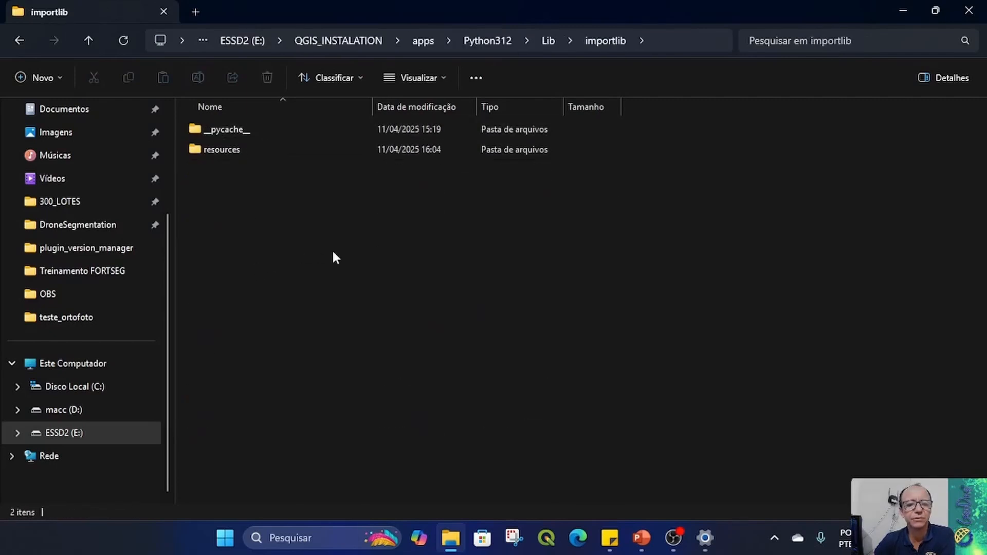
pyautogui.doubleClick(254, 148)
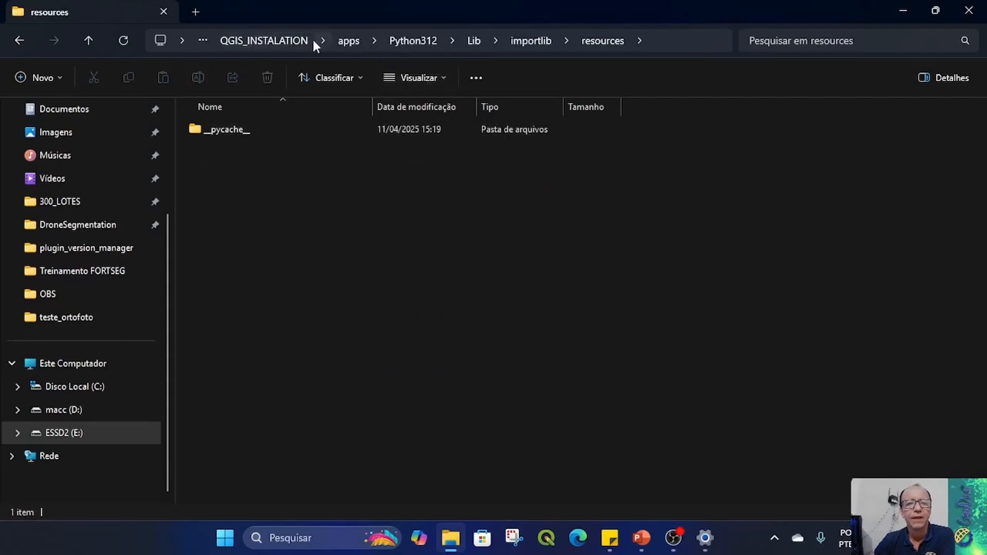
pyautogui.click(291, 39)
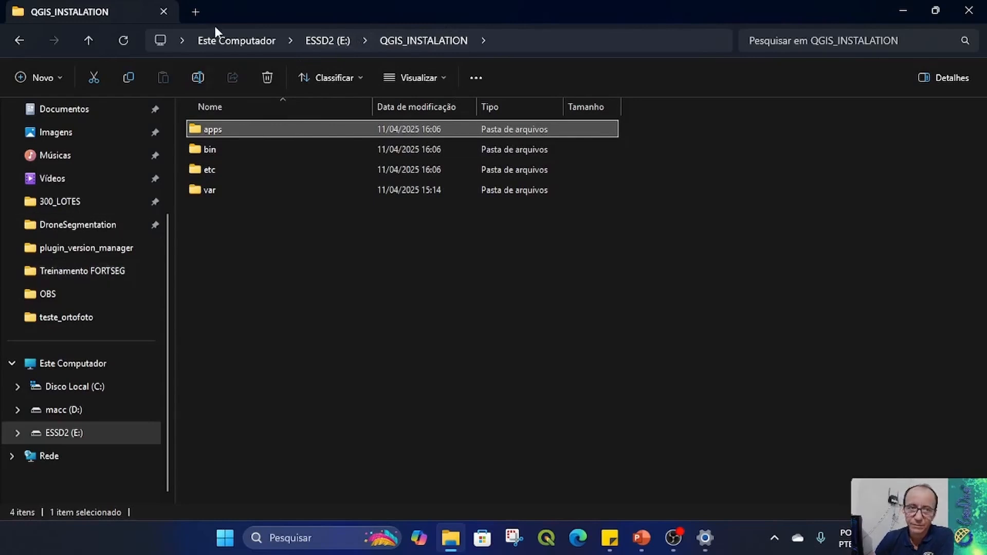
# Step: Go to the %APPDATA%\QGIS\QGIS3\profiles folder, and launch QGIS to check the remaining installation
pyautogui.click(514, 38)
pyautogui.write('%APPDATA%\\QGIS\\QGIS3\\')
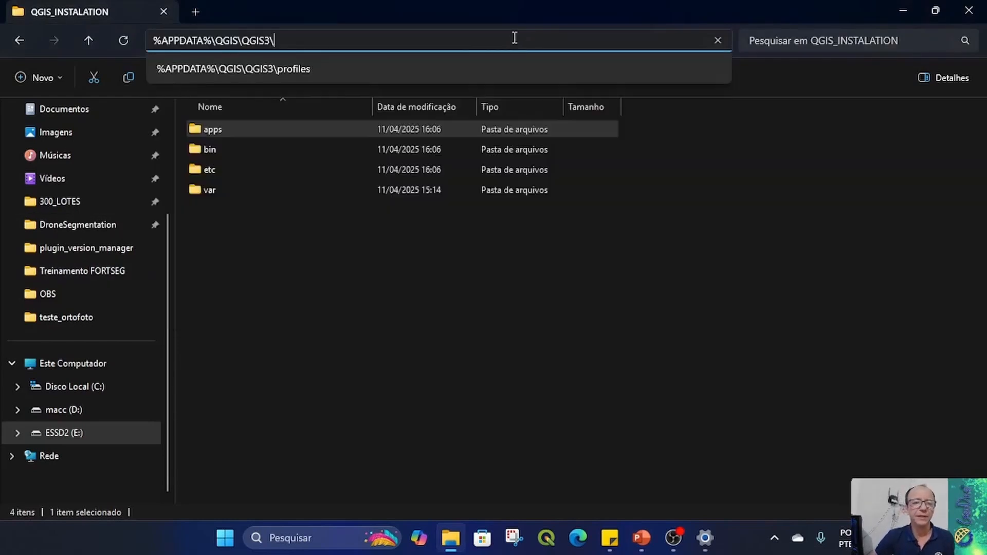
pyautogui.press('BackSpace')
pyautogui.press('BackSpace')
pyautogui.press('BackSpace')
pyautogui.press('BackSpace')
pyautogui.press('BackSpace')
pyautogui.press('BackSpace')
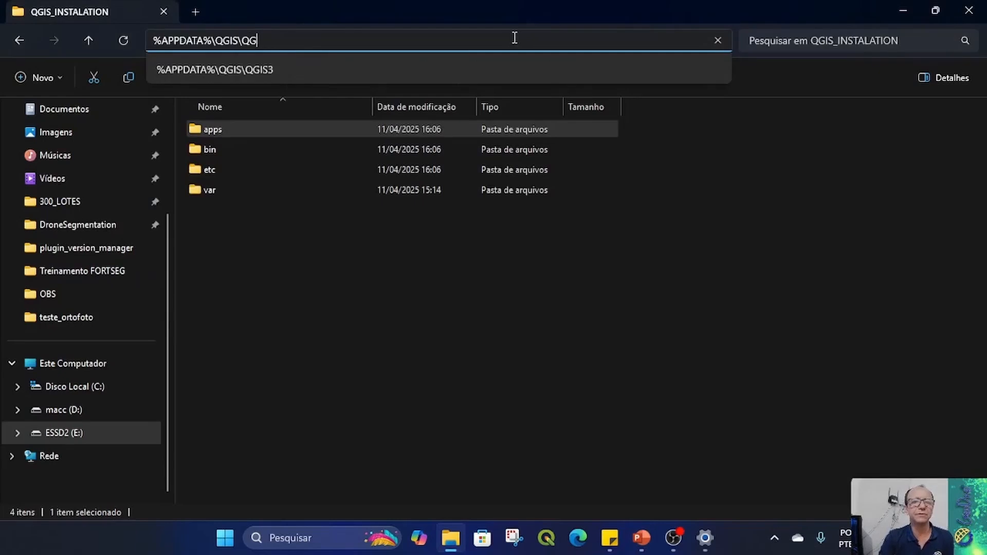
pyautogui.press('Return')
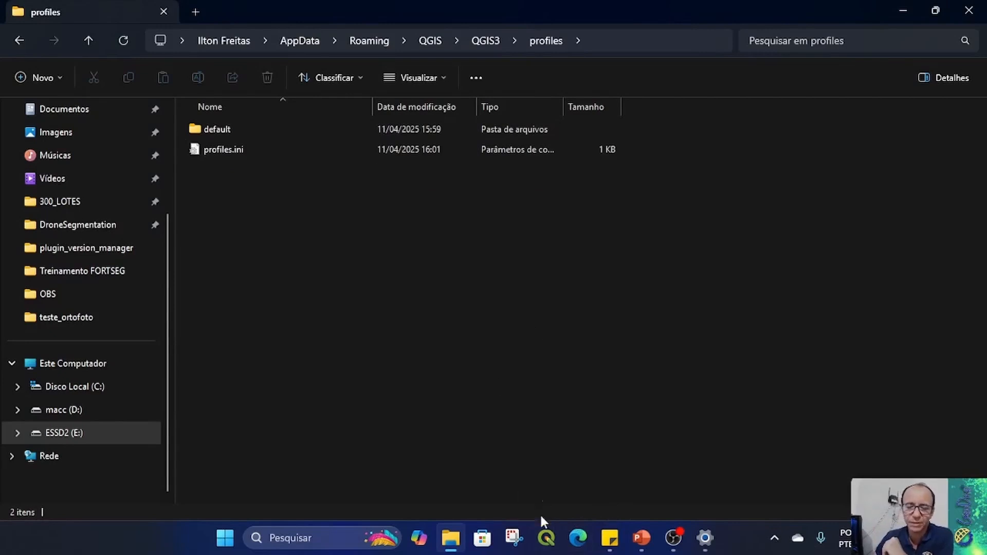
pyautogui.click(547, 538)
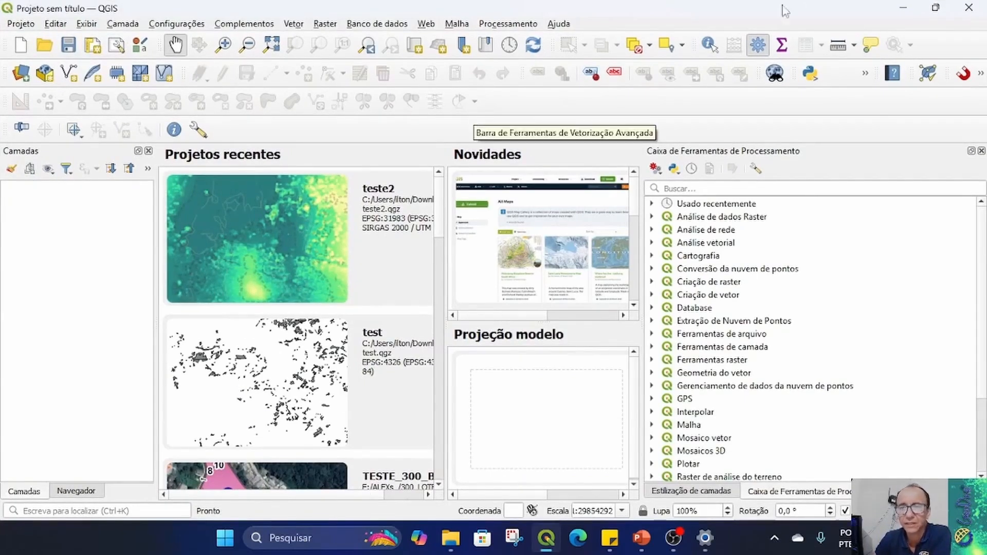
pyautogui.click(903, 7)
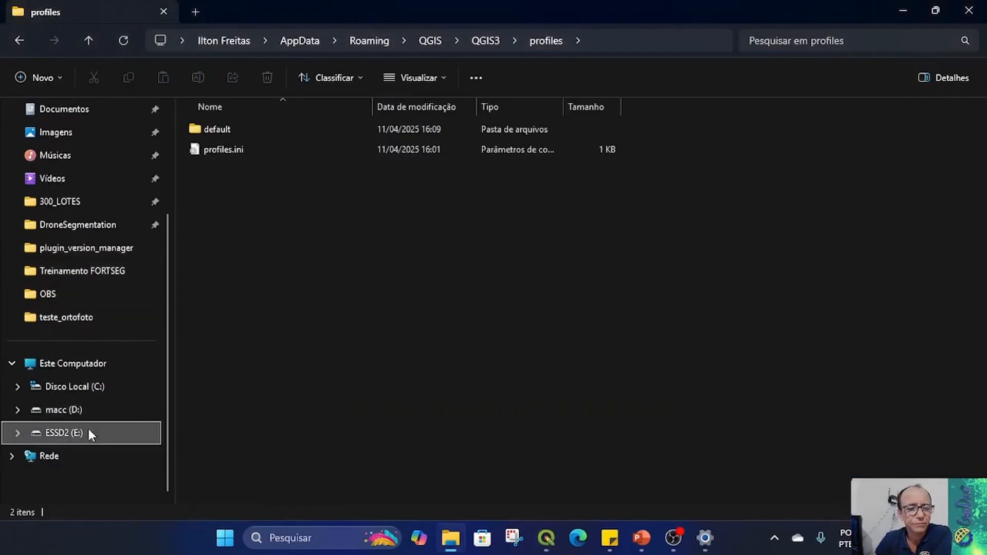
# Step: Go back through the visited folders to QGIS_INSTALATION on the ESSD2 (E:) drive
pyautogui.click(19, 32)
pyautogui.click(20, 32)
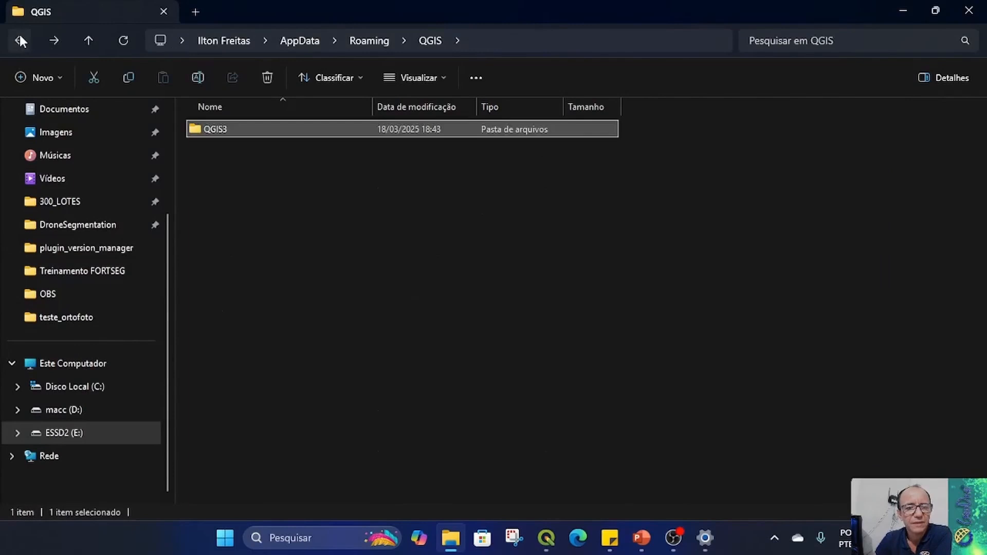
pyautogui.click(19, 33)
pyautogui.click(20, 33)
pyautogui.click(20, 33)
pyautogui.click(20, 33)
pyautogui.click(19, 33)
pyautogui.click(20, 33)
pyautogui.click(435, 267)
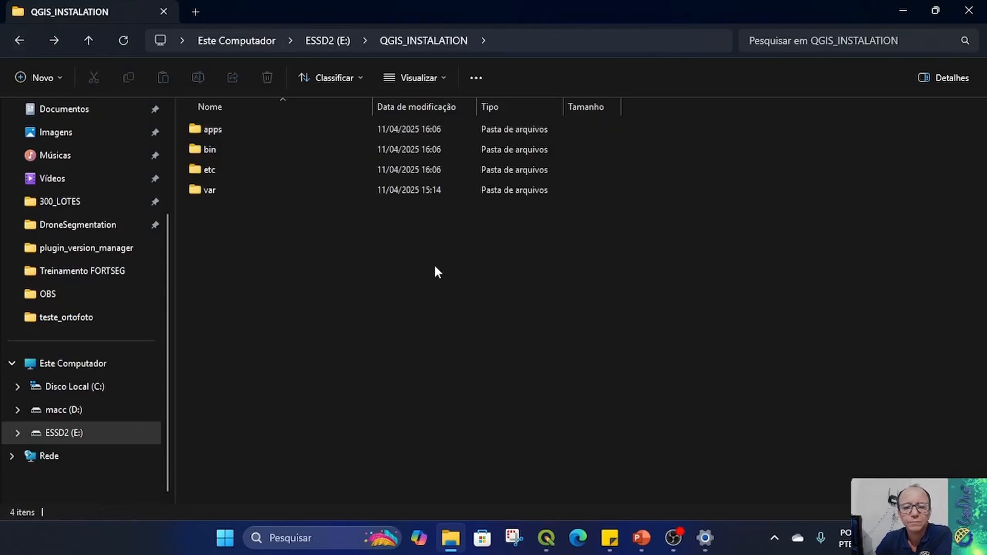
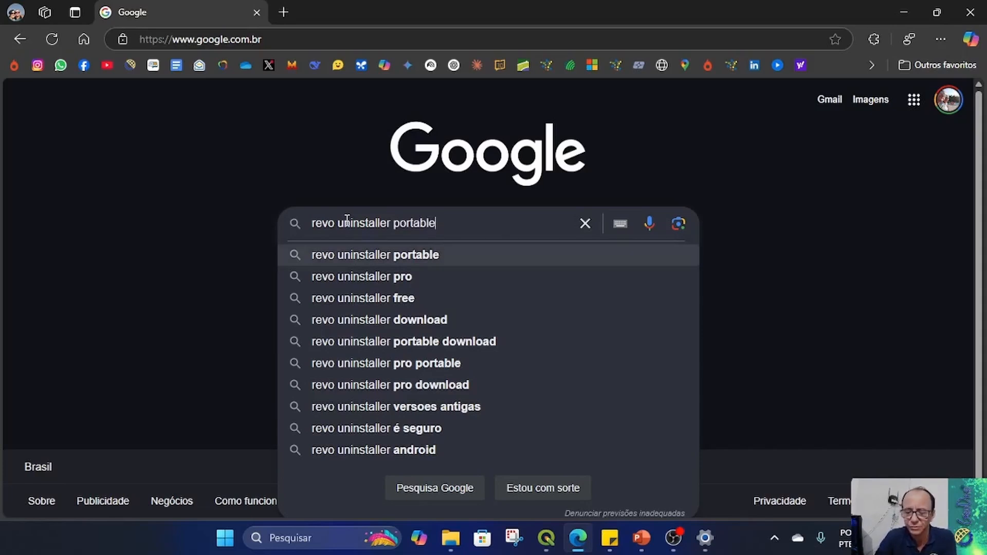
# Step: Search the web for revo uninstaller portable and save RevoUninstaller_Portable (1).zip from the Revo Uninstaller site to Downloads
pyautogui.press('Return')
pyautogui.scroll(-5, 185, 320)
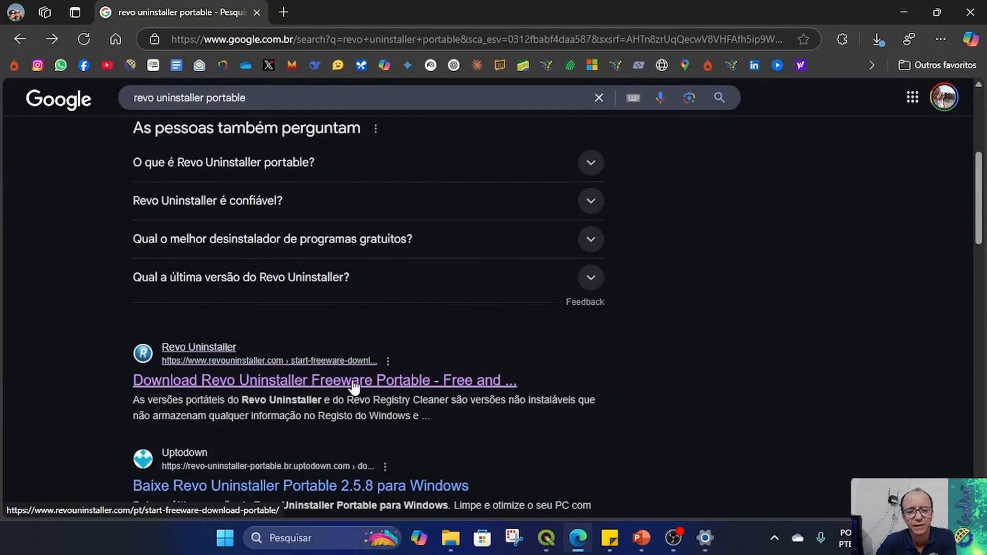
pyautogui.click(407, 394)
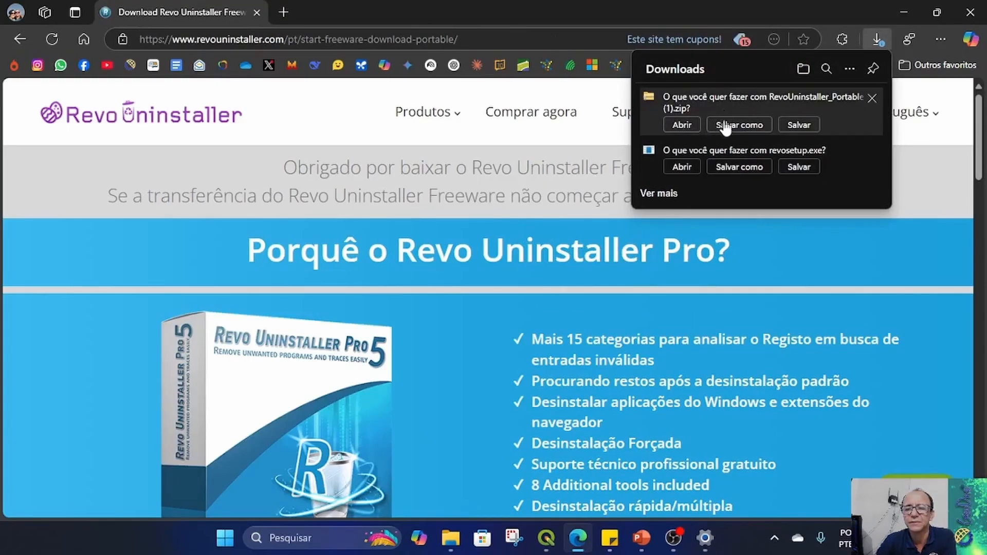
pyautogui.click(725, 126)
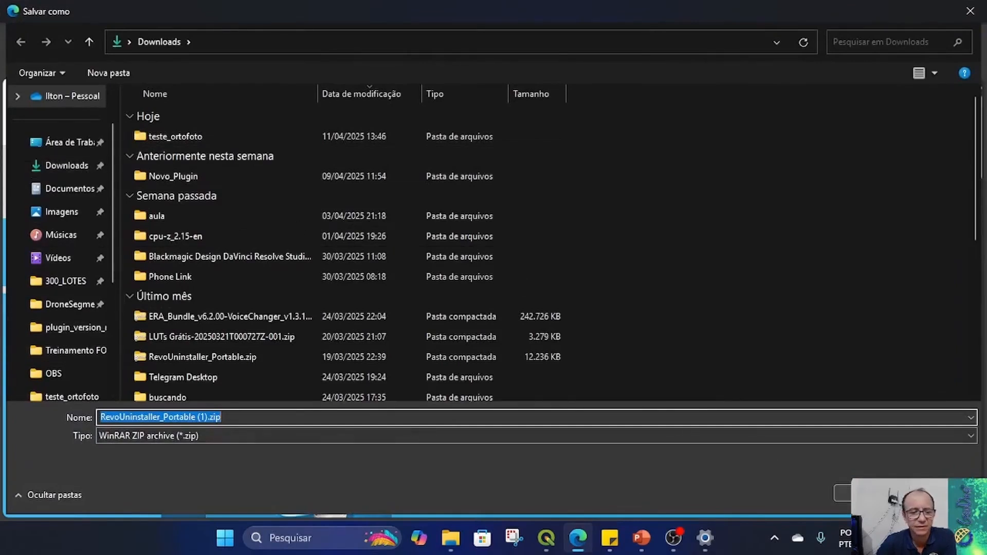
pyautogui.click(864, 493)
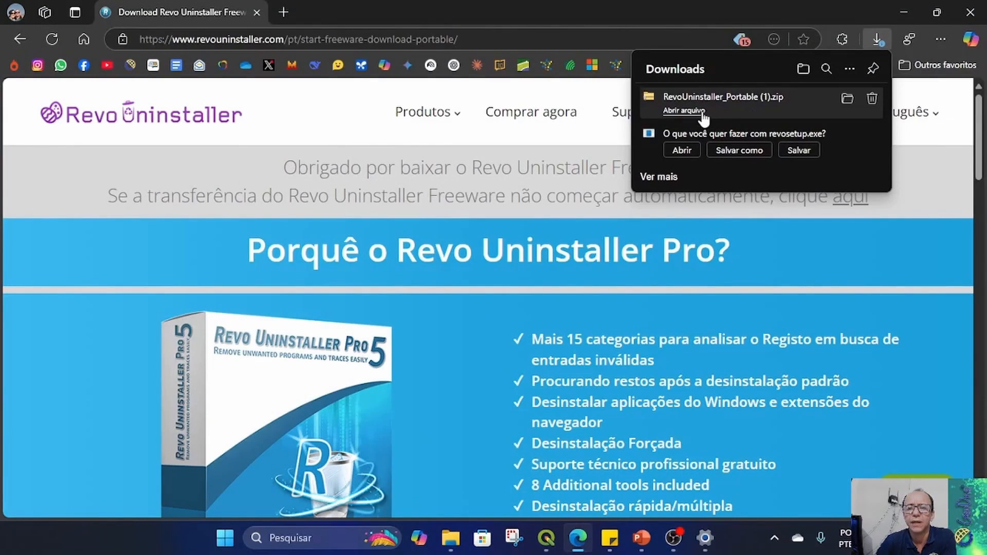
# Step: Show the downloaded RevoUninstaller_Portable (1).zip in its folder and extract it to a folder of the same name
pyautogui.click(847, 99)
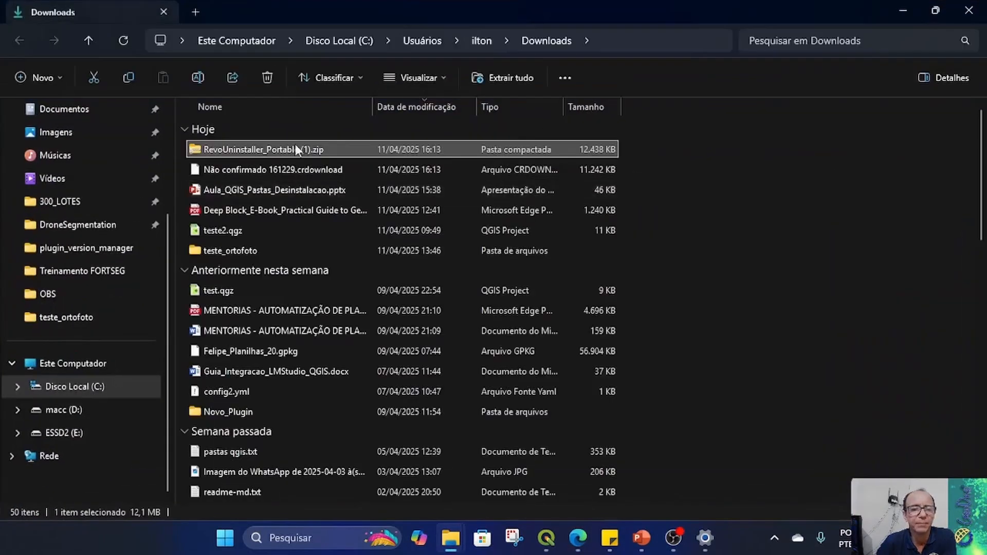
pyautogui.rightClick(261, 153)
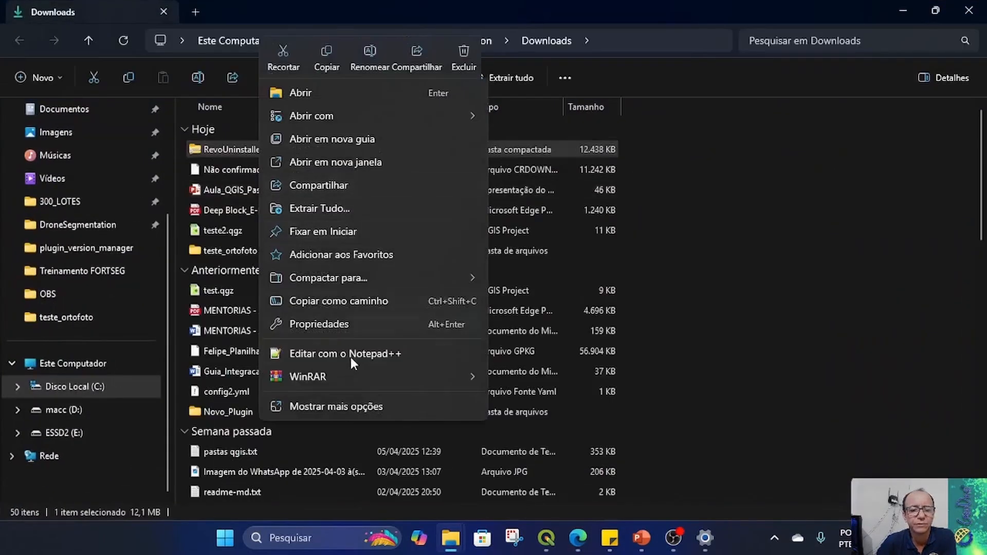
pyautogui.moveTo(356, 376)
pyautogui.click(554, 425)
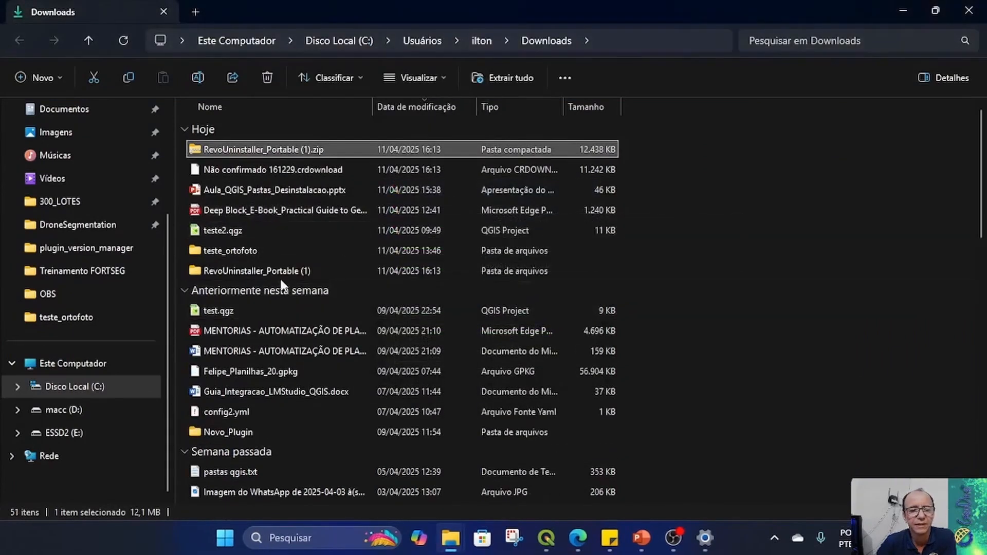
# Step: Run RevoUPort.exe from the extracted RevoUninstaller_Portable folder and locate the QGIS entries in the application list
pyautogui.doubleClick(277, 272)
pyautogui.doubleClick(298, 153)
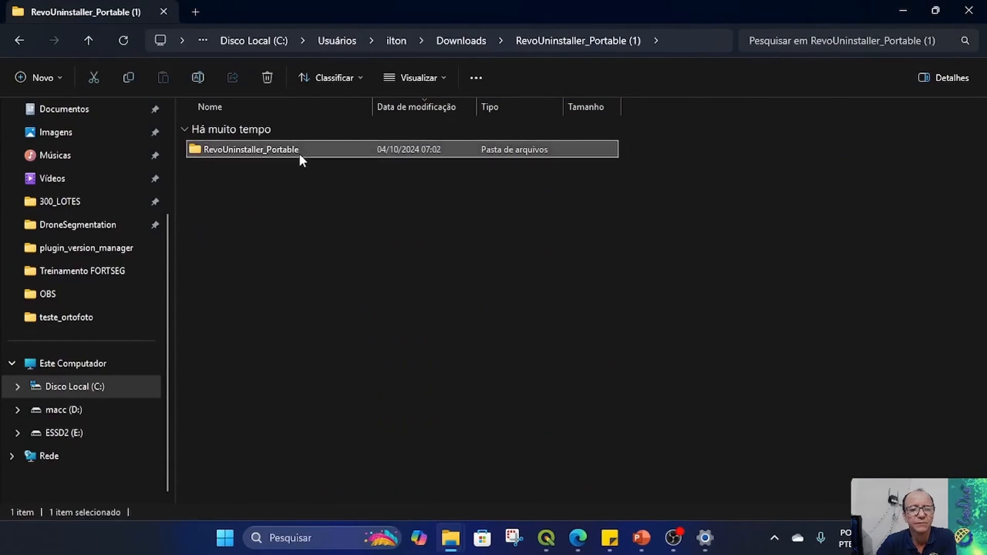
pyautogui.click(245, 170)
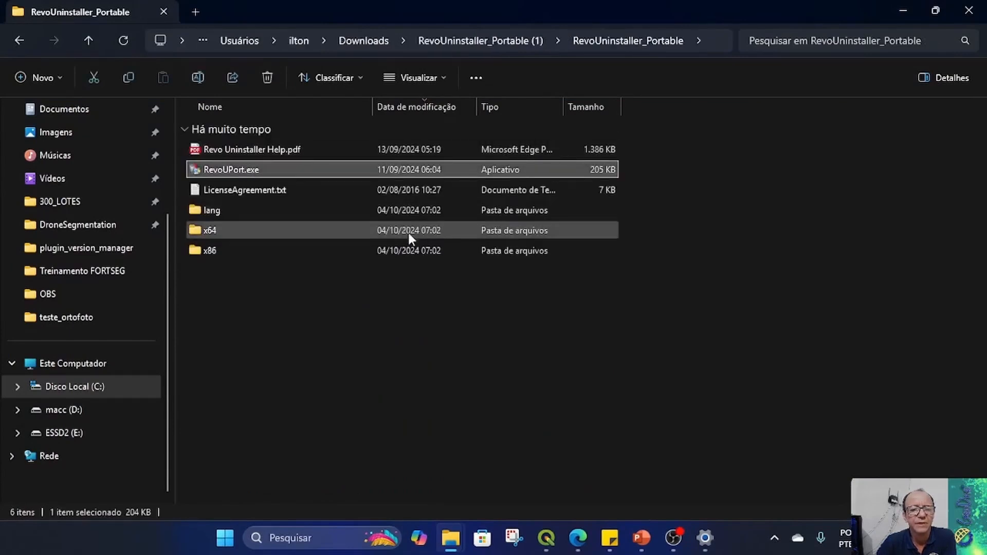
pyautogui.doubleClick(236, 170)
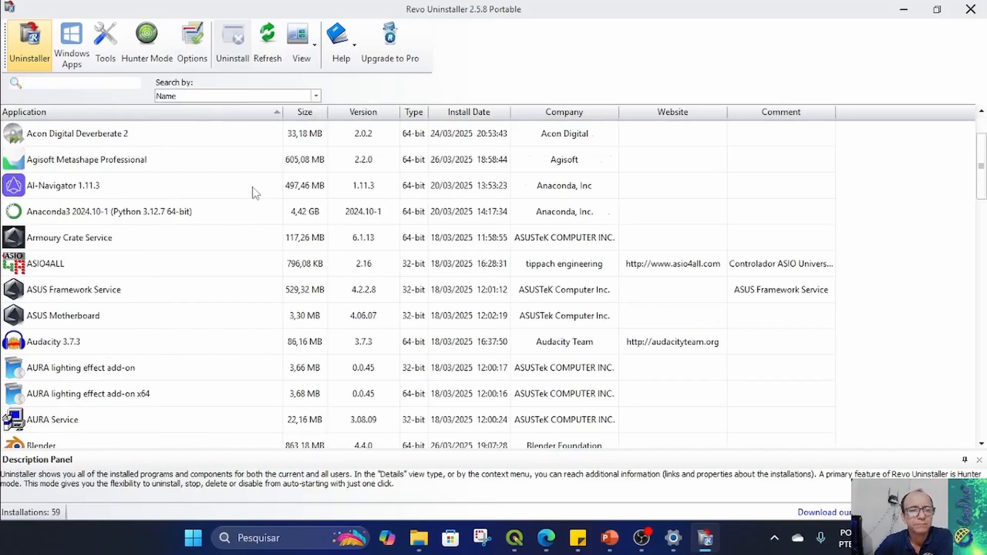
pyautogui.scroll(-12, 256, 193)
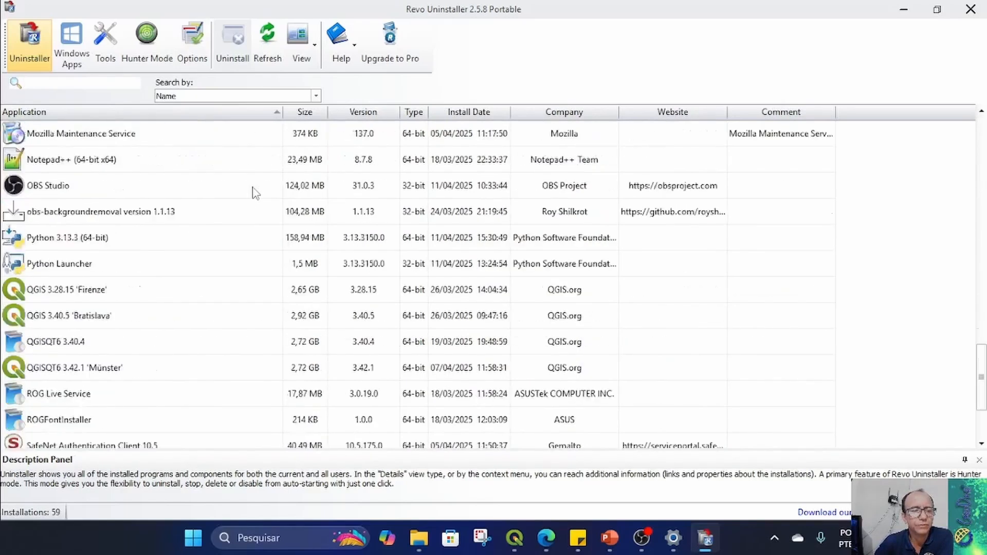
# Step: Uninstall QGIS 3.28.15 'Firenze' without making a System Restore Point, confirming removal in its Windows Installer
pyautogui.scroll(-1, 256, 193)
pyautogui.click(79, 219)
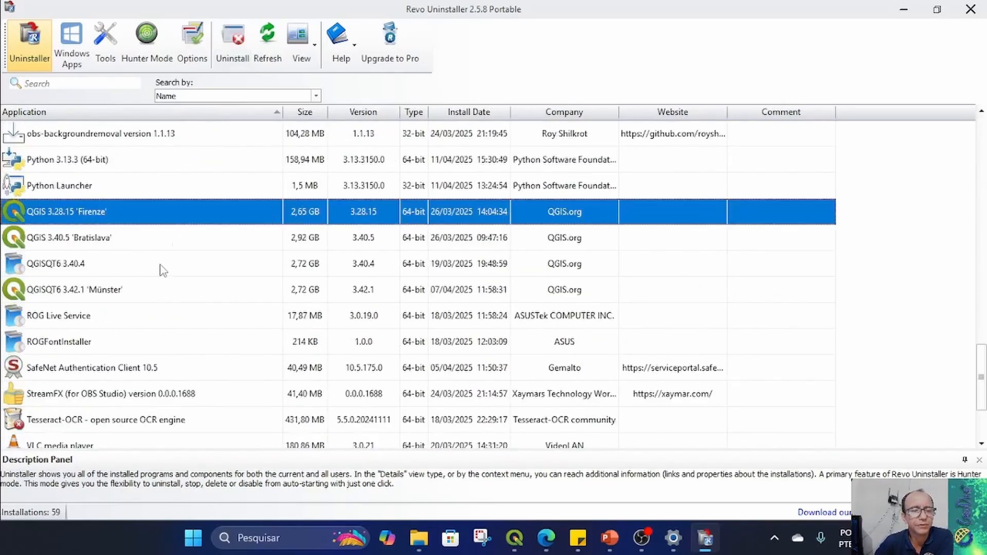
pyautogui.doubleClick(155, 222)
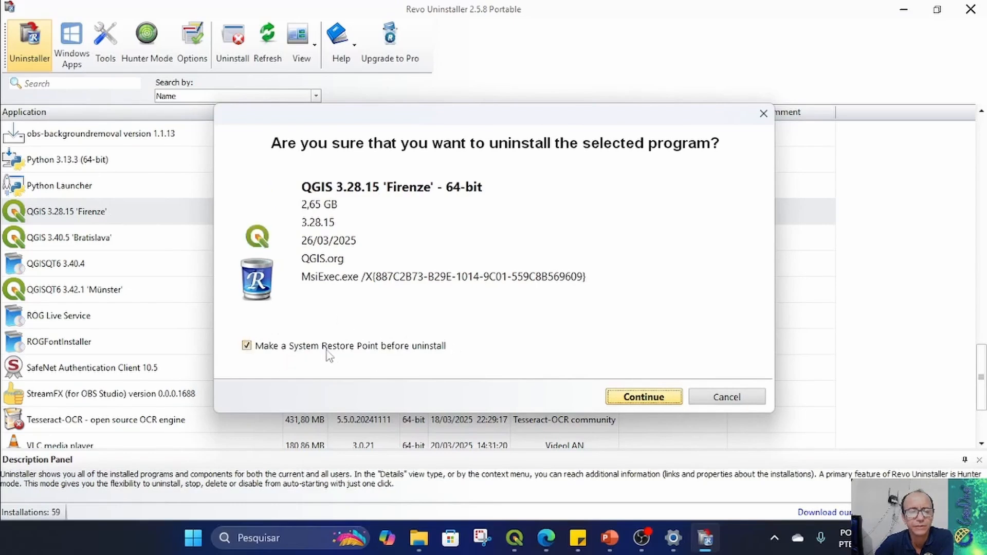
pyautogui.click(391, 354)
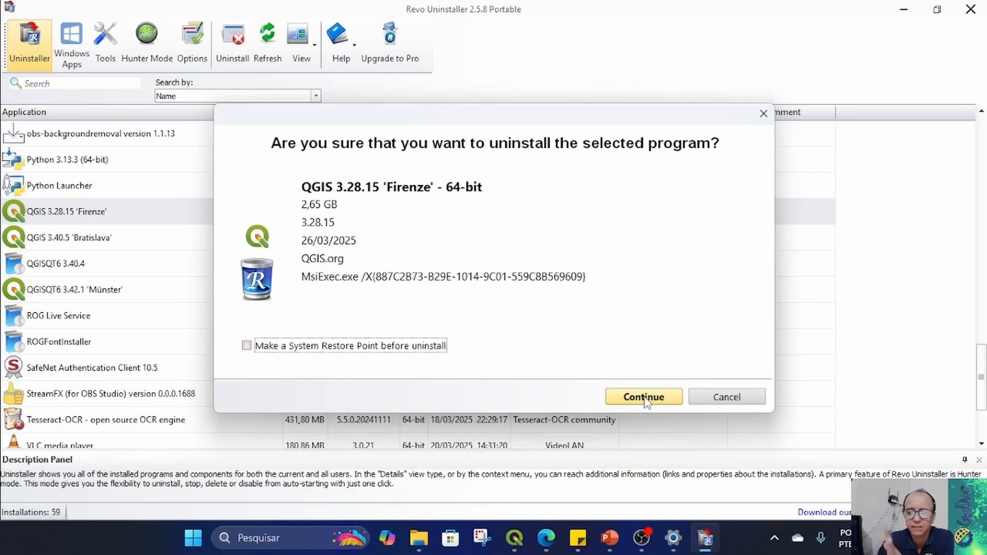
pyautogui.click(645, 401)
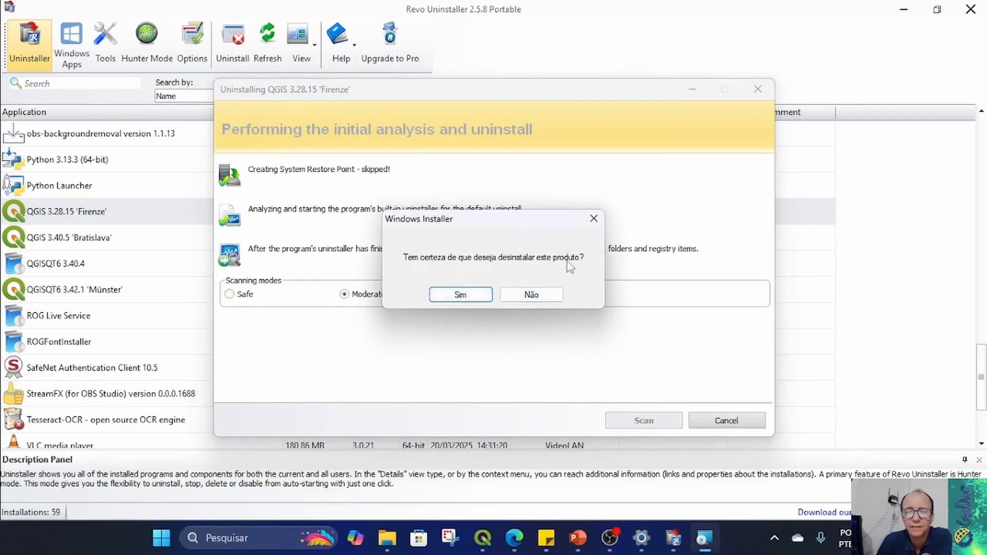
pyautogui.click(457, 296)
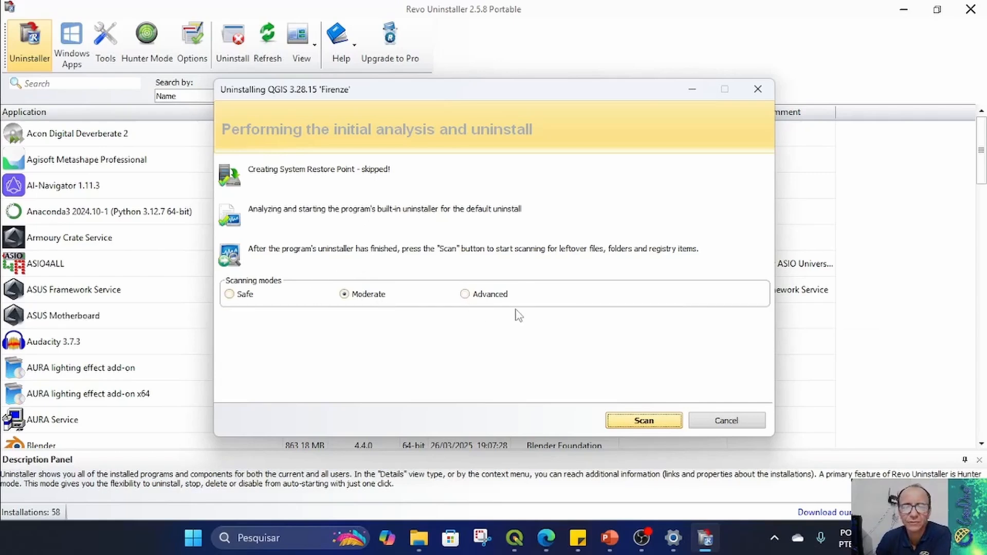
# Step: Scan for QGIS 3.28.15 leftovers in Advanced mode and delete all the leftover registry items found
pyautogui.click(495, 296)
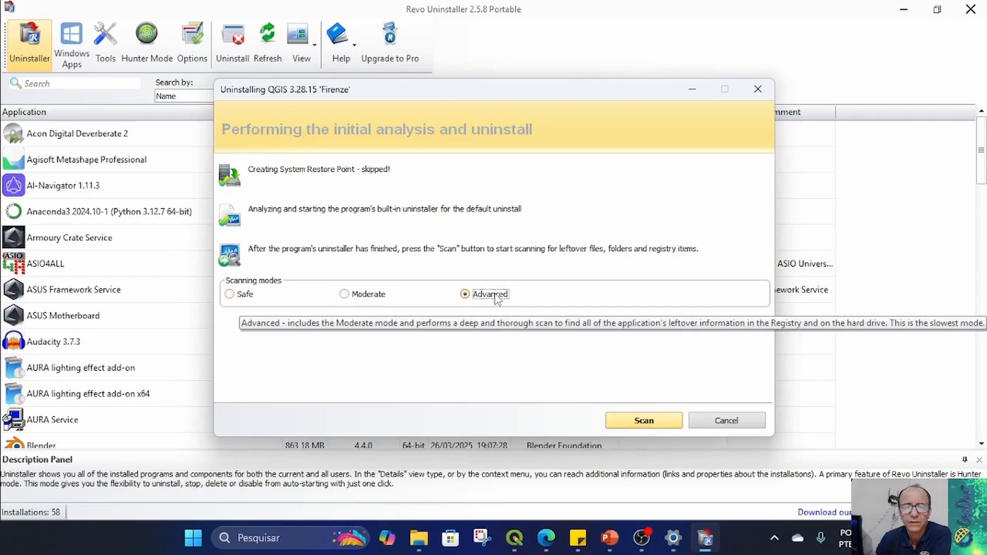
pyautogui.click(642, 420)
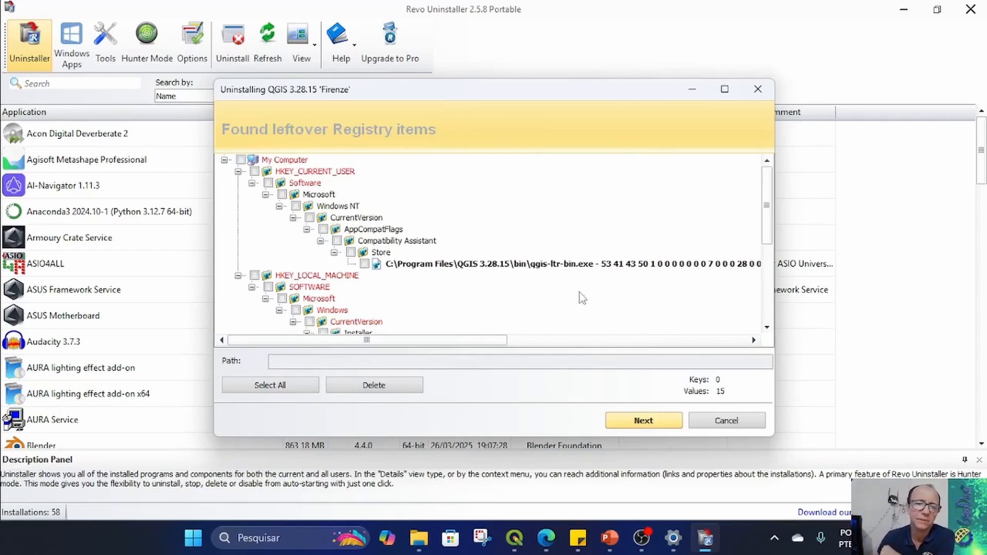
pyautogui.scroll(-5, 568, 256)
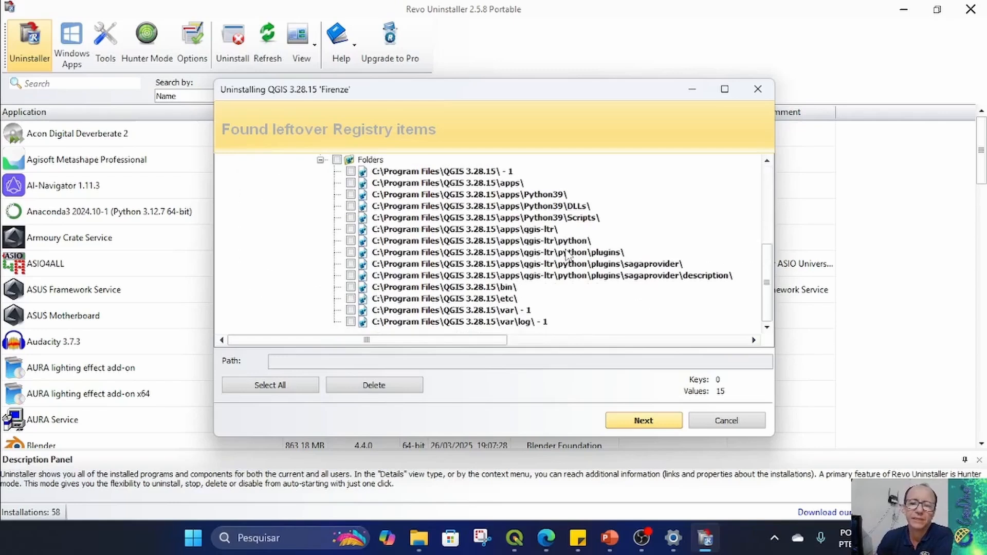
pyautogui.scroll(5, 568, 256)
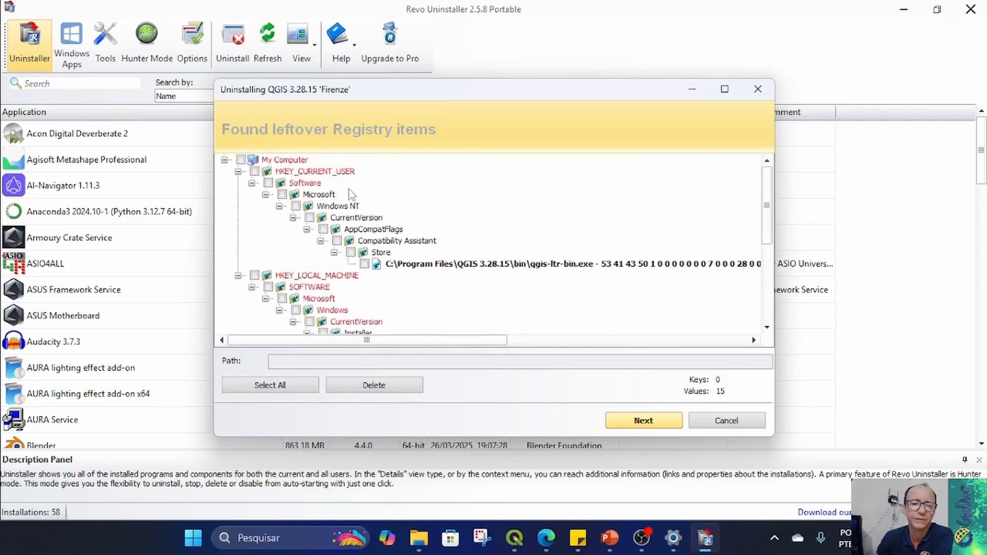
pyautogui.scroll(-4, 349, 204)
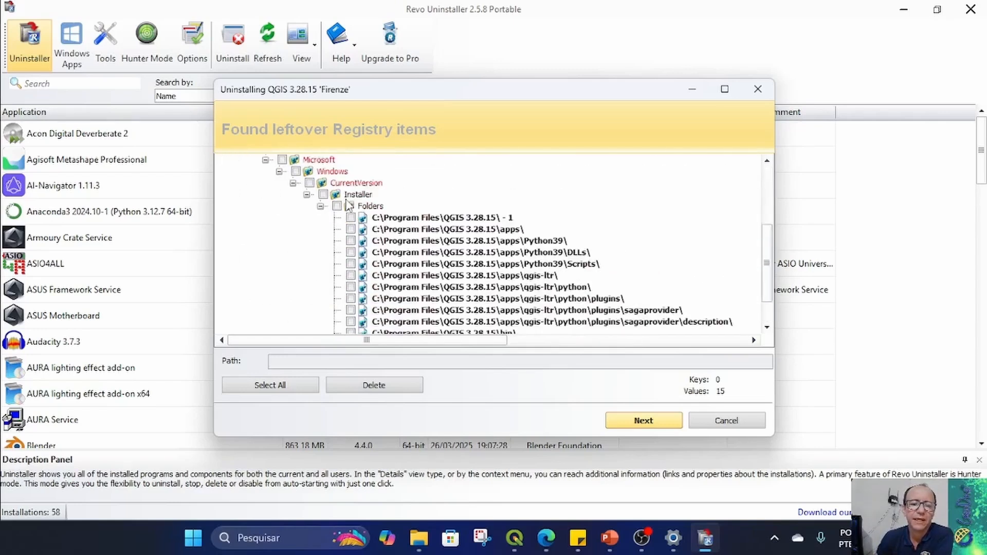
pyautogui.scroll(-1, 350, 206)
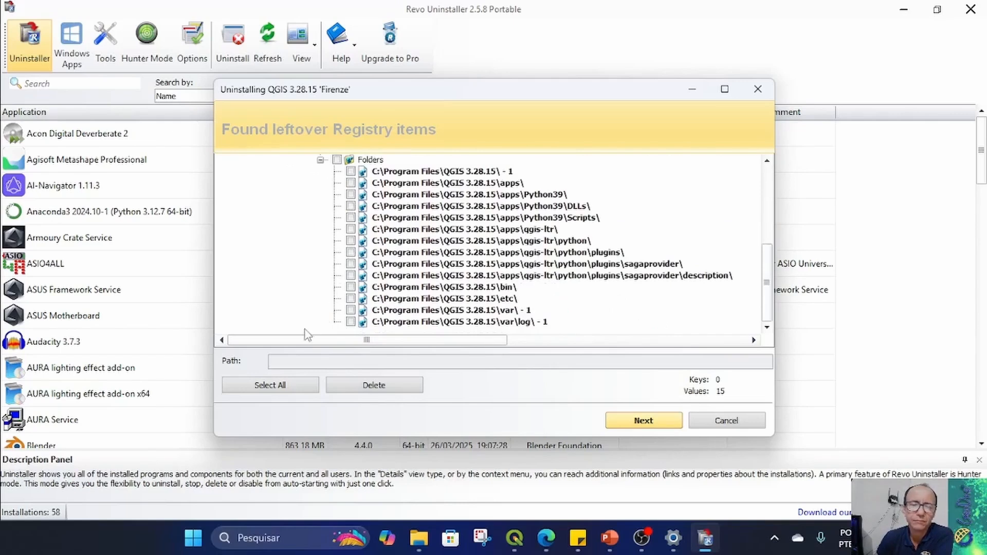
pyautogui.click(273, 385)
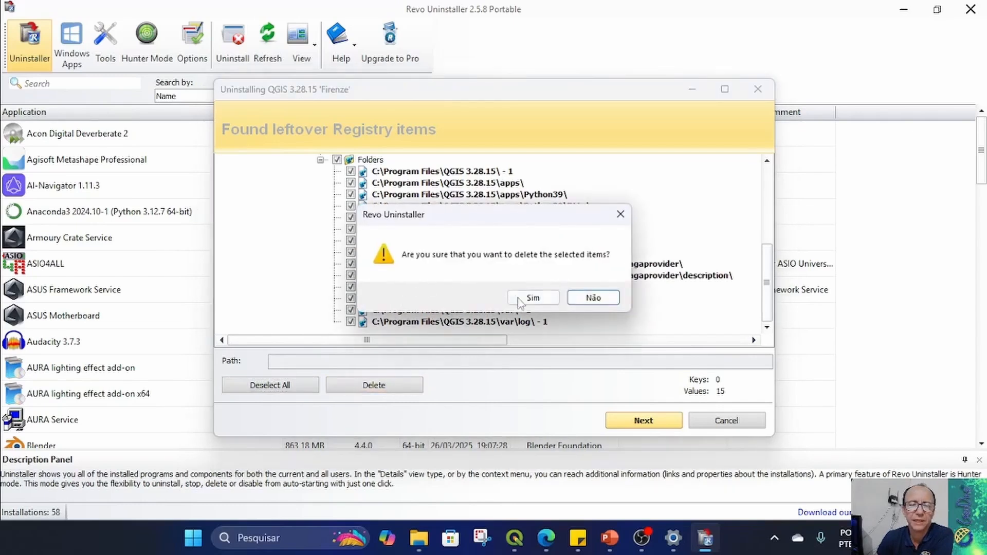
pyautogui.click(533, 297)
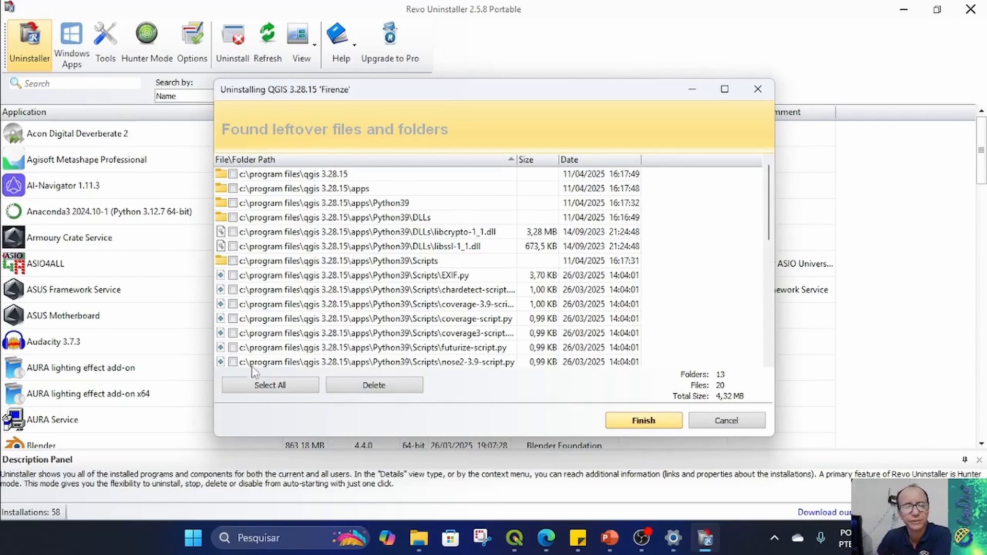
# Step: Delete all leftover files and folders of QGIS 3.28.15 'Firenze'
pyautogui.click(264, 386)
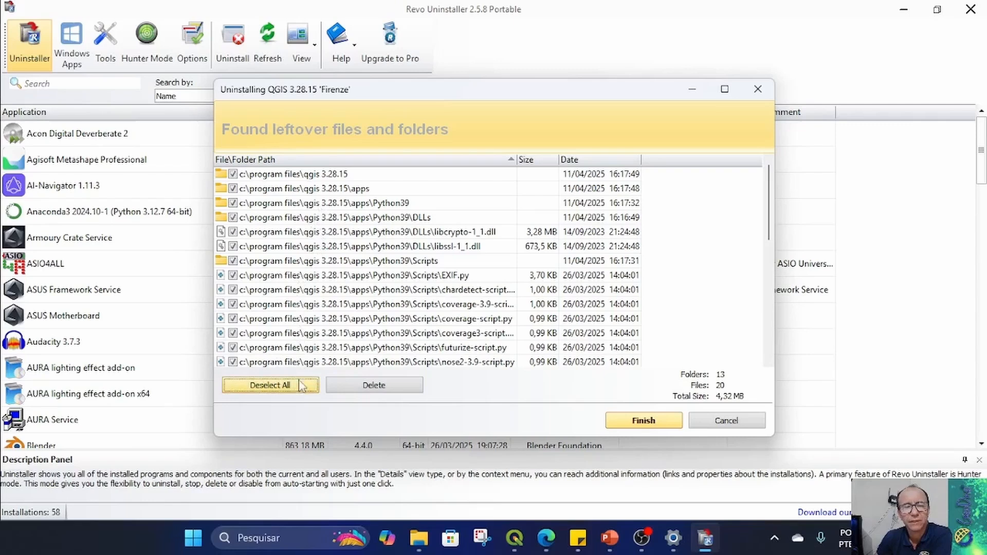
pyautogui.click(372, 386)
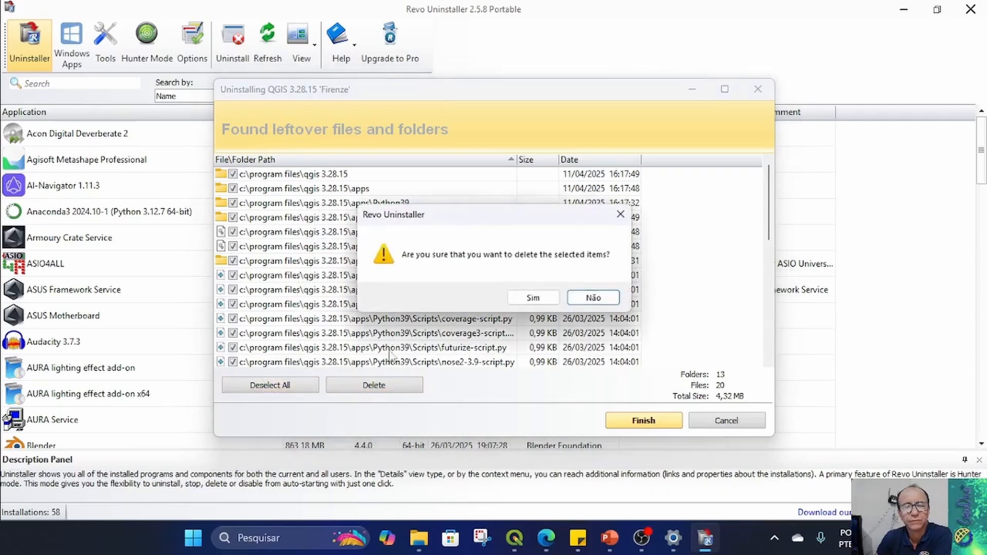
pyautogui.click(533, 298)
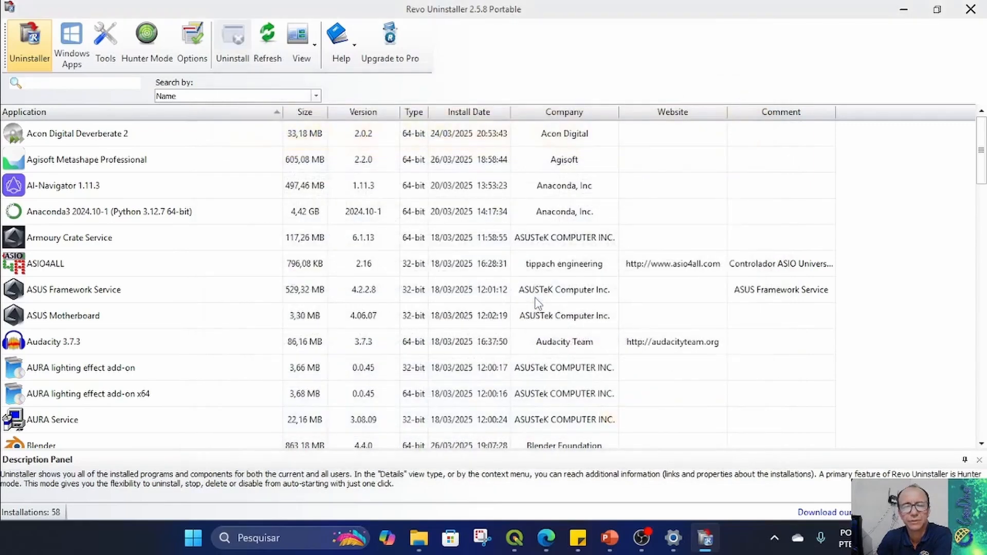
# Step: Locate the remaining QGIS entries in the application list and select QGIS 3.40.5 'Bratislava'
pyautogui.scroll(-10, 203, 293)
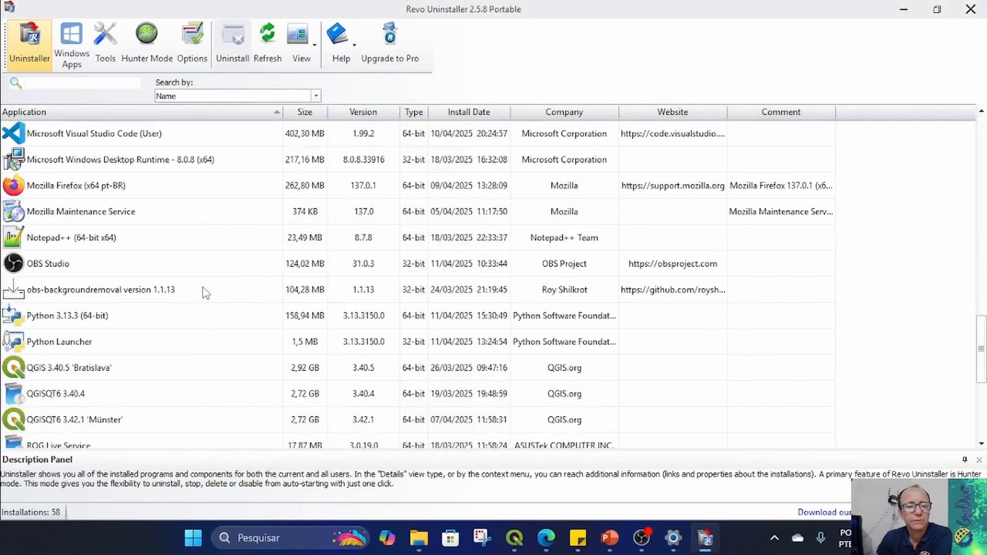
pyautogui.scroll(-2, 206, 294)
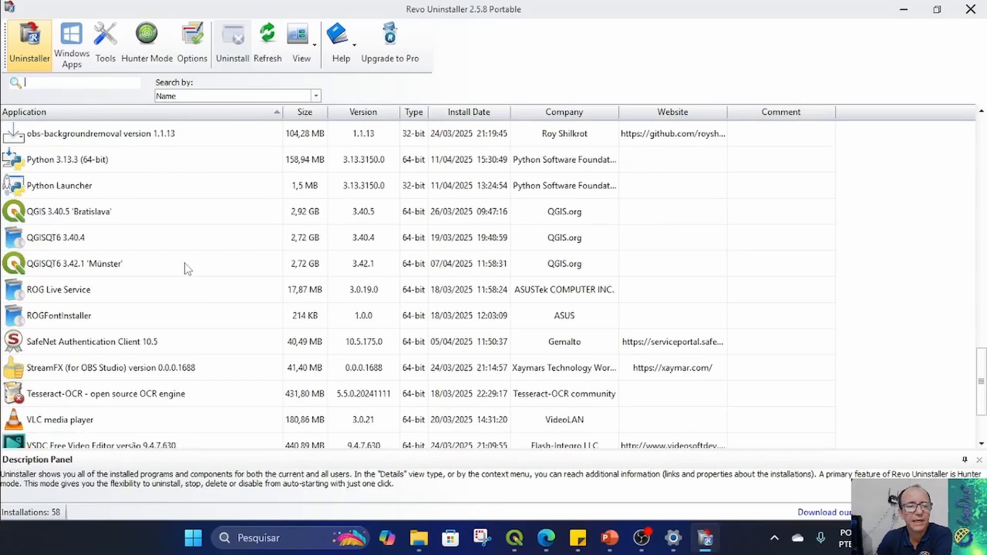
pyautogui.click(99, 213)
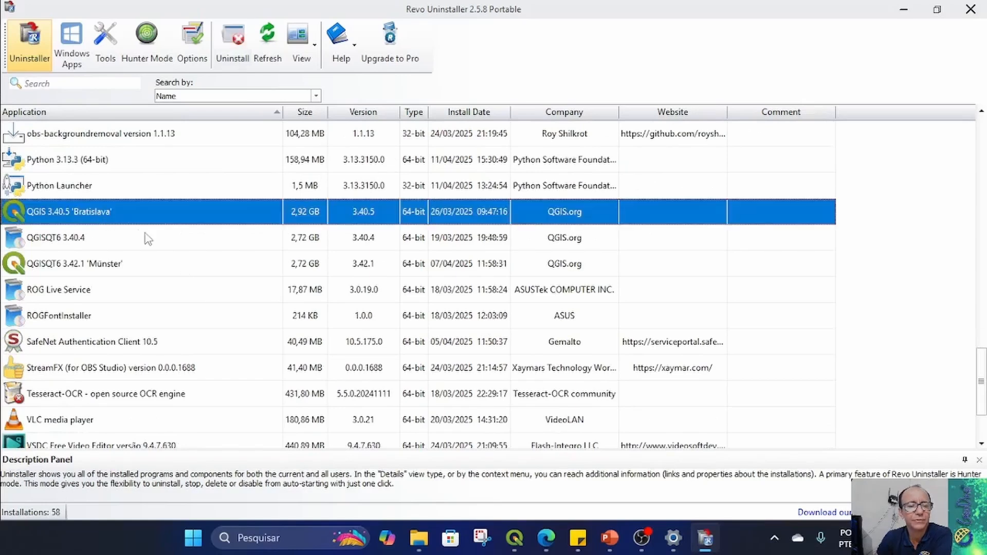
# Step: Switch to File Explorer and check Arquivos de Programas on Disco Local (C:) for QGIS installation folders
pyautogui.moveTo(419, 538)
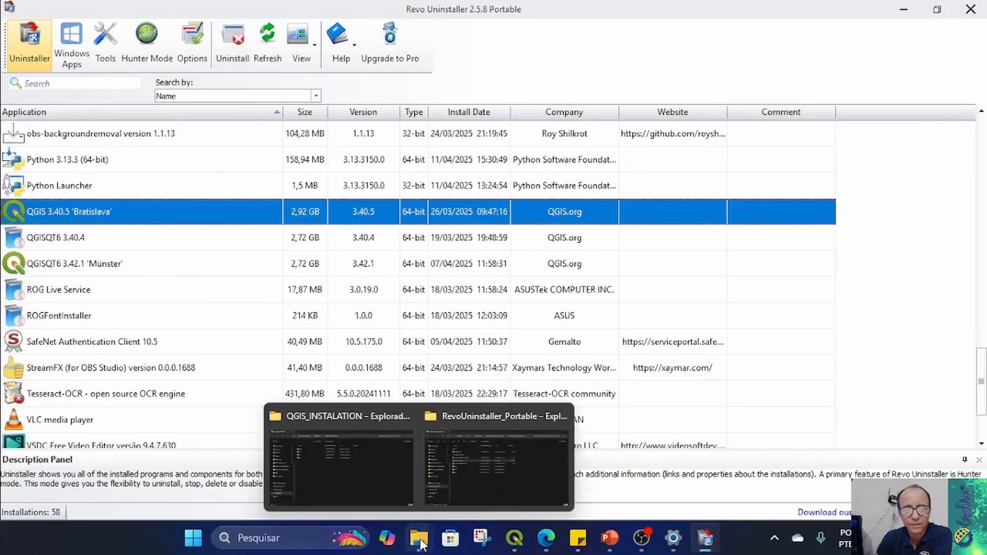
pyautogui.click(444, 473)
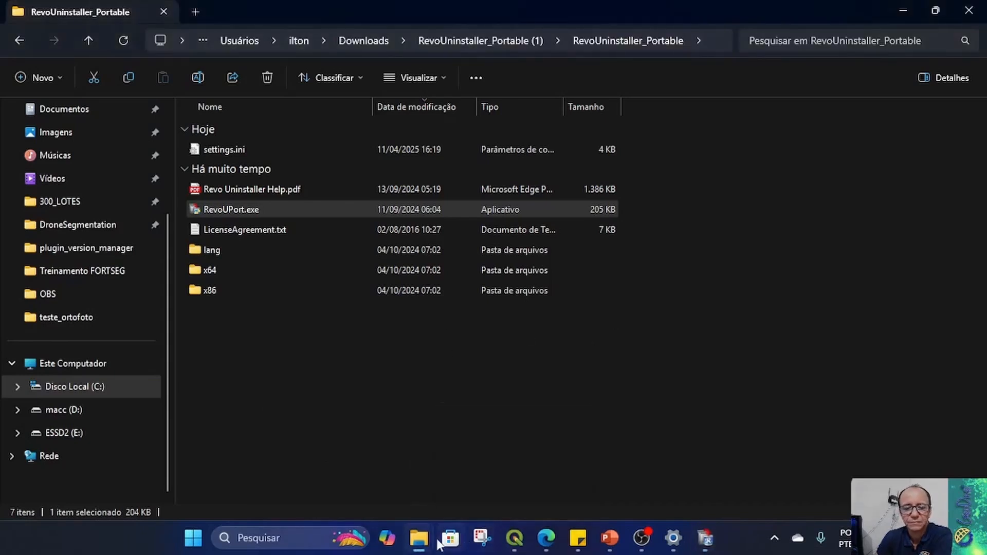
pyautogui.moveTo(419, 539)
pyautogui.click(98, 391)
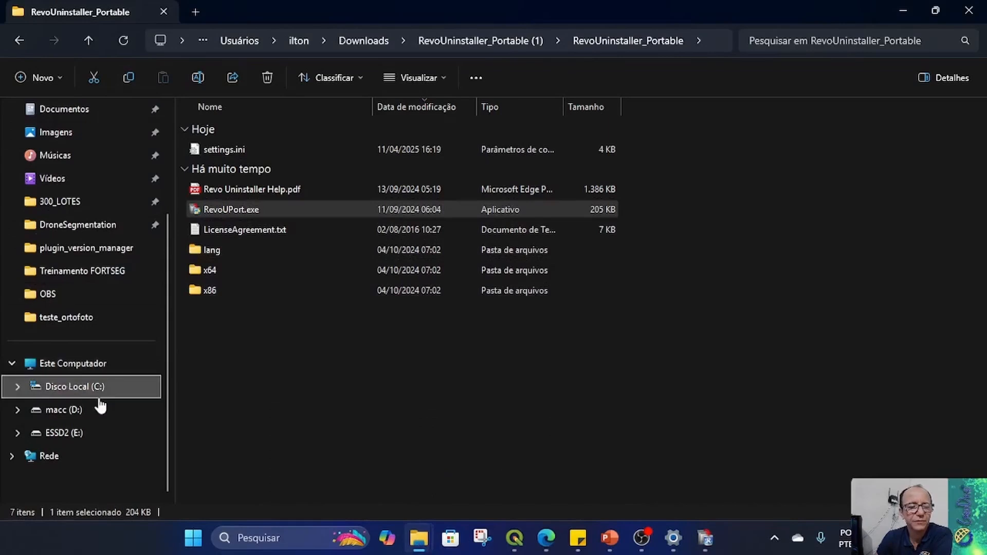
pyautogui.doubleClick(283, 149)
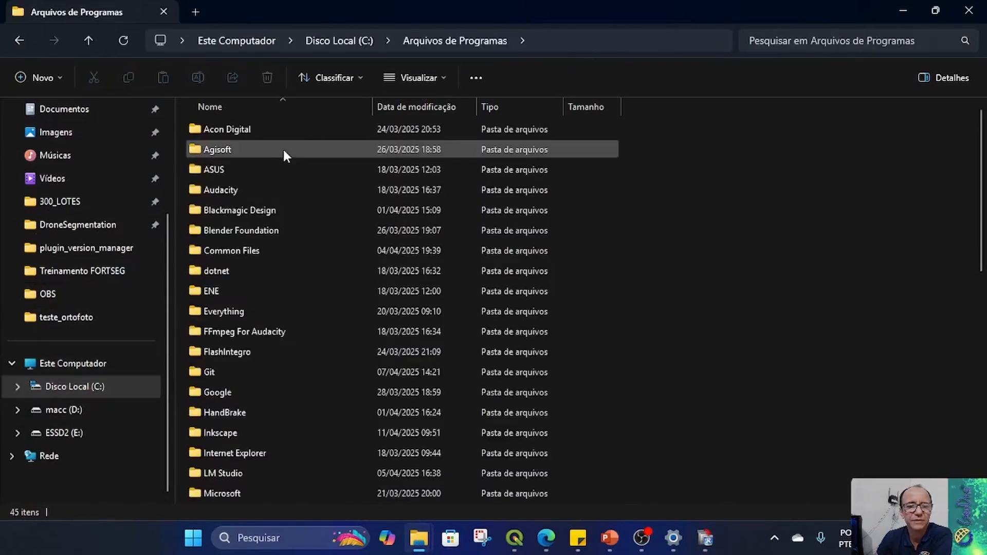
pyautogui.scroll(-9, 319, 331)
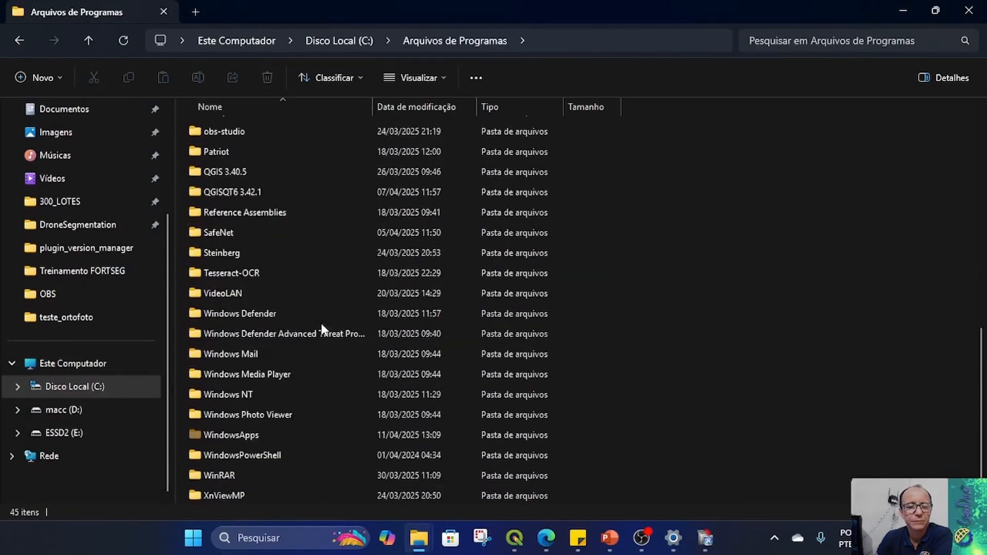
pyautogui.scroll(1, 322, 329)
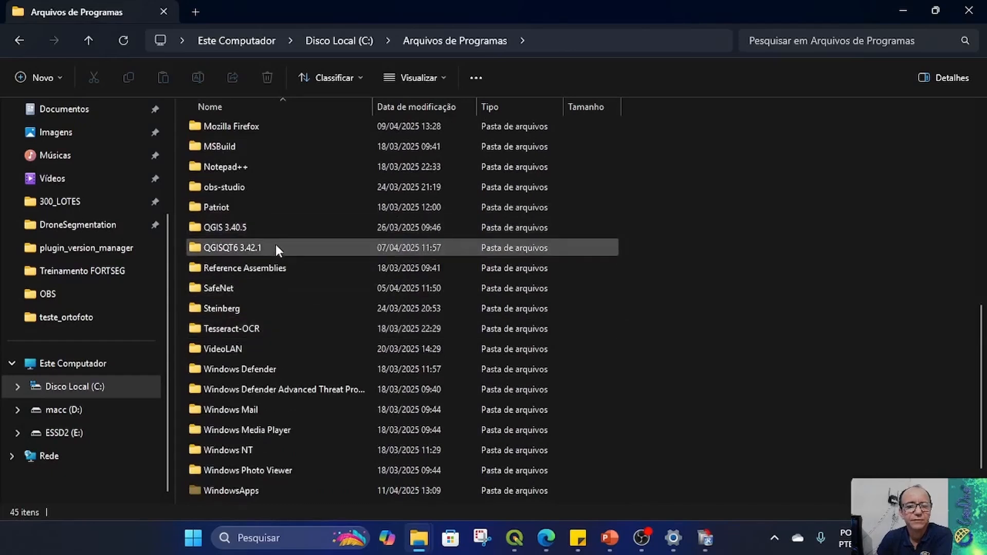
# Step: View the contents of the QGIS 3.40.5 folder and return to Arquivos de Programas
pyautogui.doubleClick(272, 227)
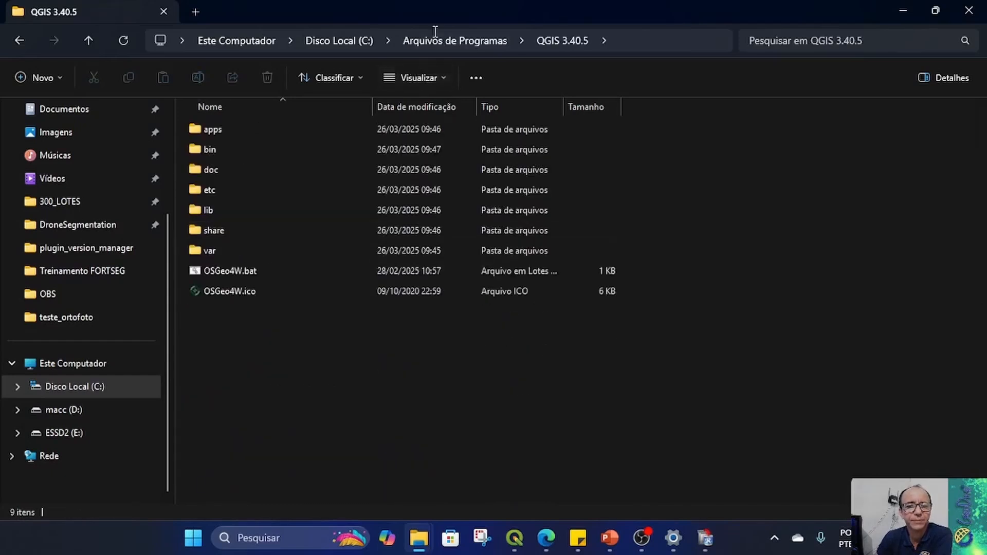
pyautogui.click(430, 40)
pyautogui.click(794, 144)
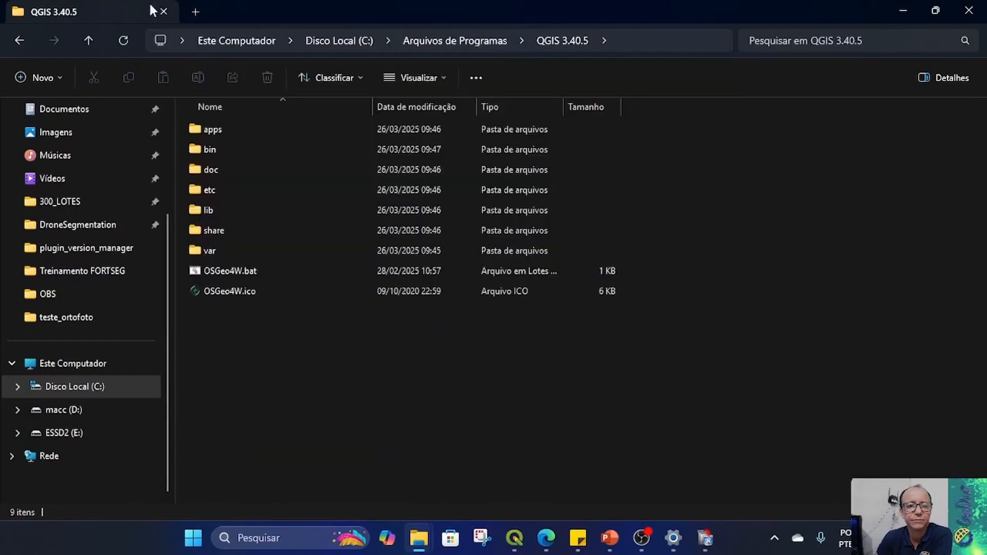
pyautogui.click(88, 40)
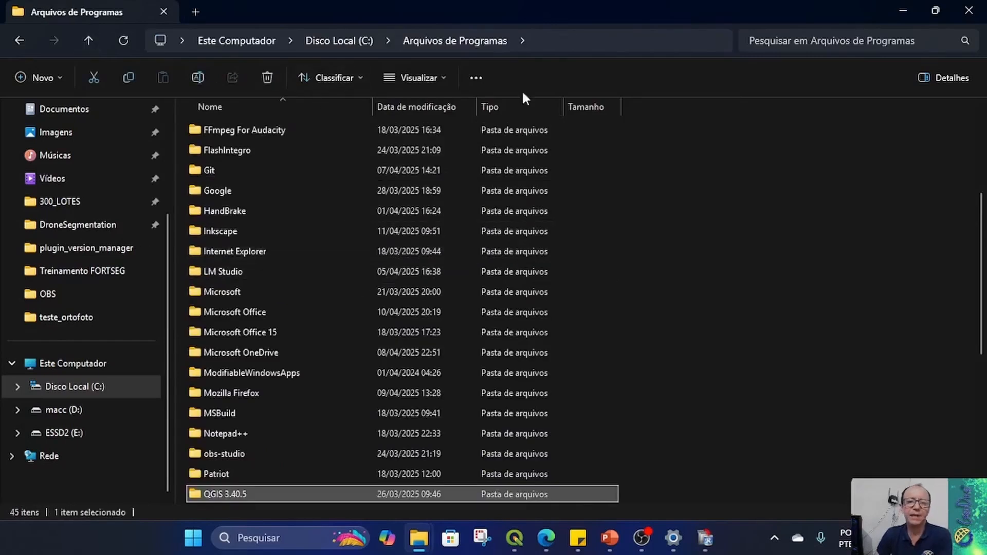
# Step: Go to %APPDATA%\QGIS\QGIS3\ to view the profiles folder and move up to the parent QGIS folder
pyautogui.click(553, 46)
pyautogui.write('%APPDATA%\\QGIS\\QGIS3\\')
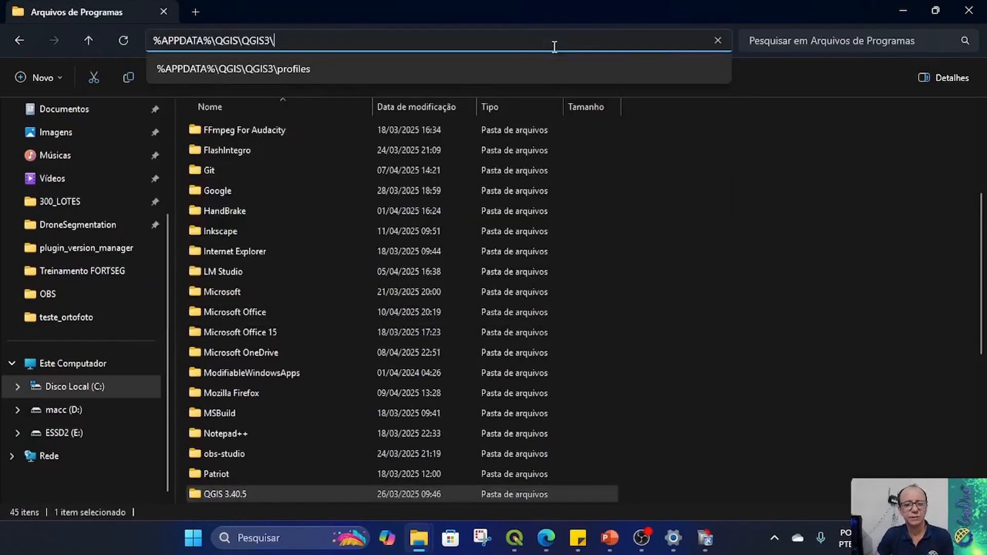
pyautogui.press('Return')
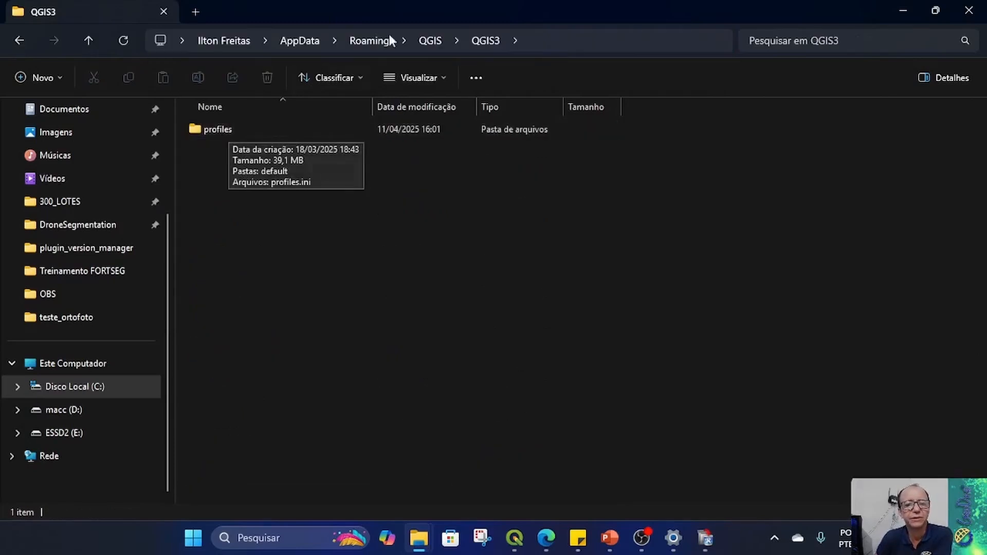
pyautogui.click(433, 40)
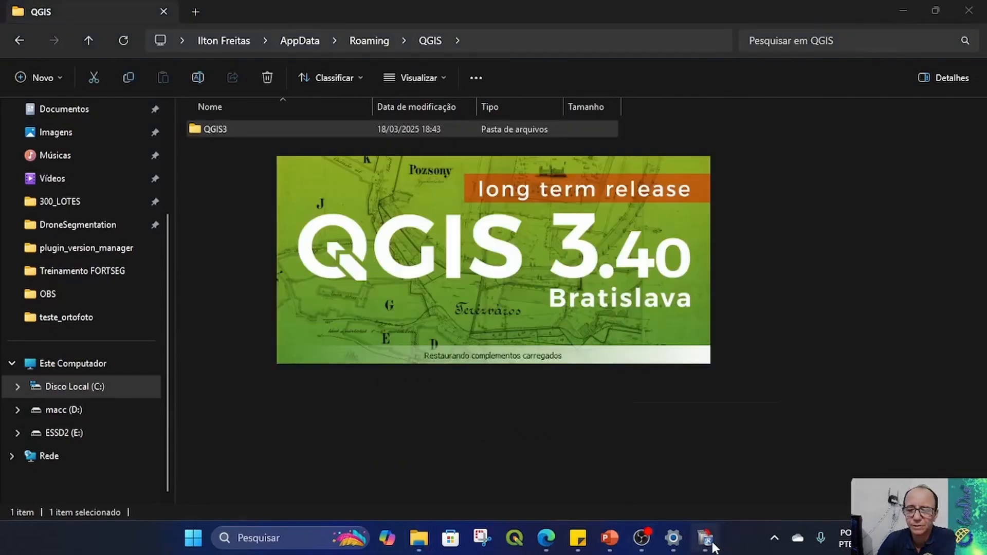
# Step: Switch to Revo Uninstaller and uninstall QGISQT6 3.42.1 'Münster' without making a System Restore Point
pyautogui.click(706, 538)
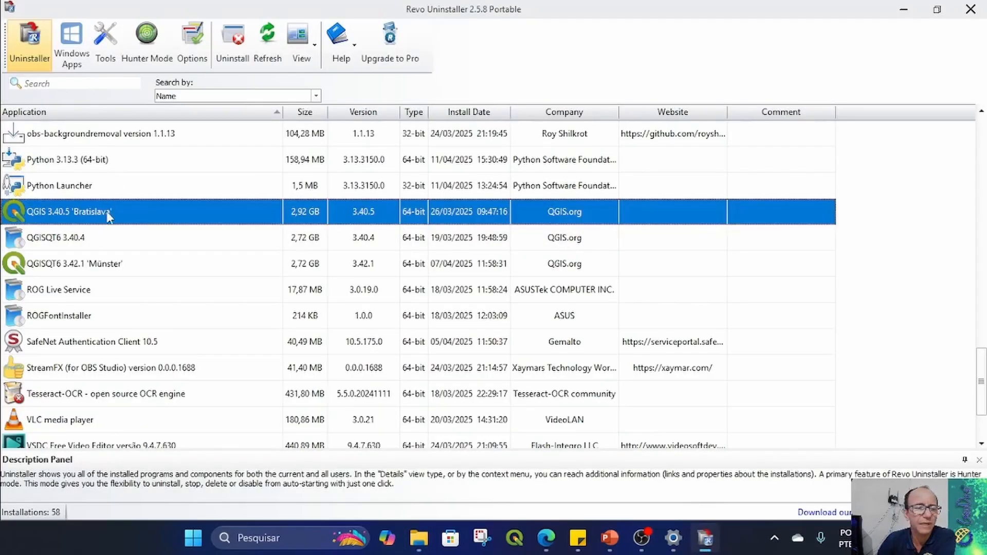
pyautogui.doubleClick(95, 264)
pyautogui.click(366, 347)
pyautogui.click(644, 402)
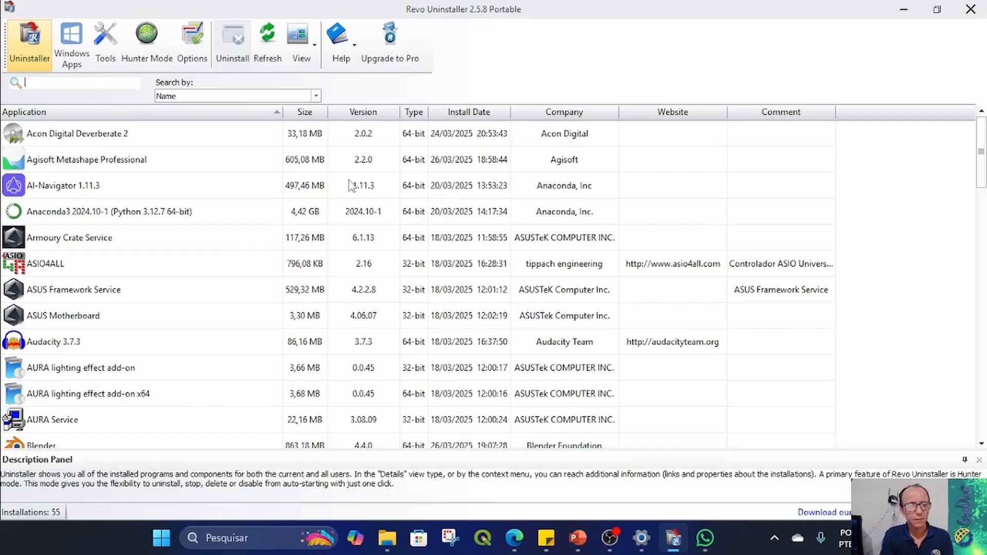
# Step: Search the installed applications for QGIS, clear the search and look through the full list
pyautogui.write('QGIS')
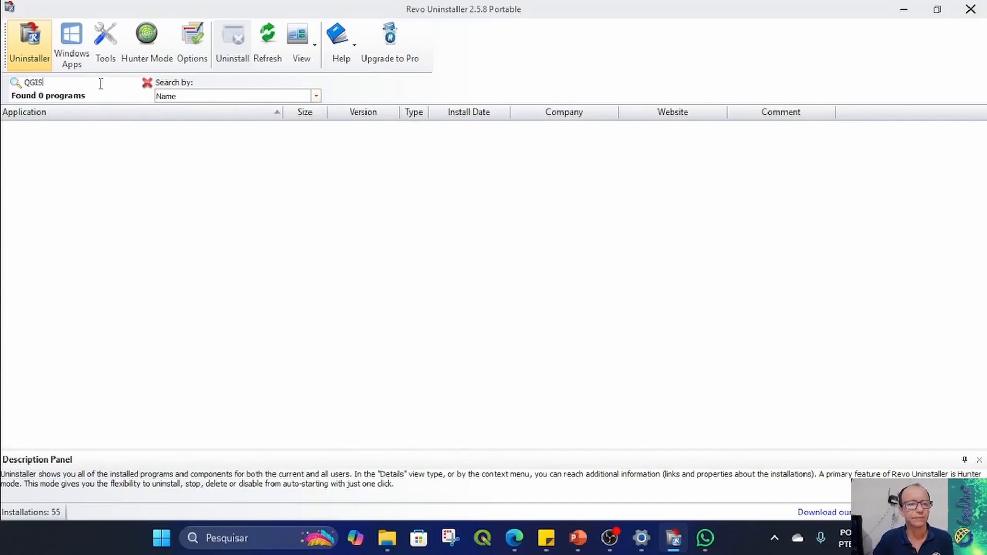
pyautogui.click(148, 83)
pyautogui.scroll(-14, 410, 303)
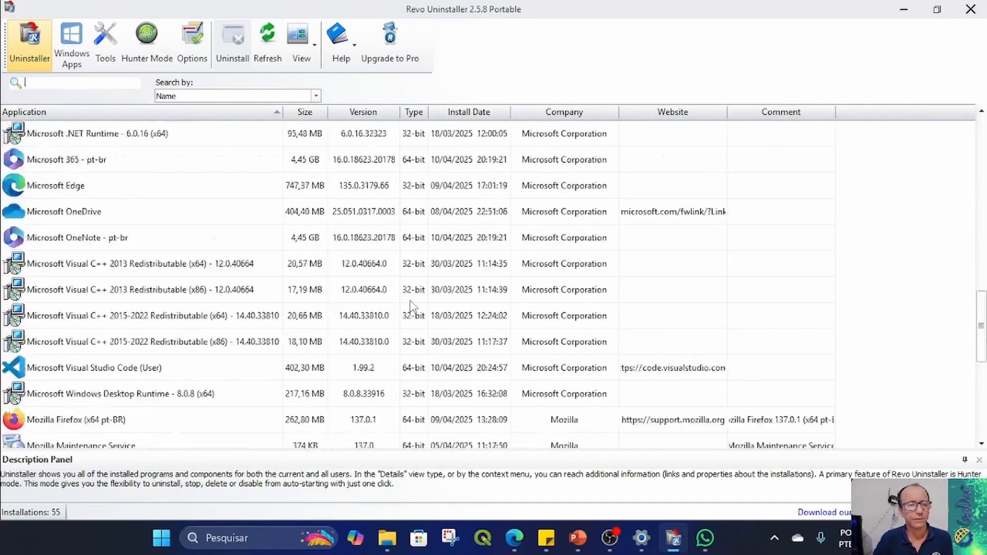
# Step: Look through the rest of the installed applications in Revo Uninstaller for remaining QGIS entries
pyautogui.scroll(-2, 410, 306)
pyautogui.scroll(4, 257, 304)
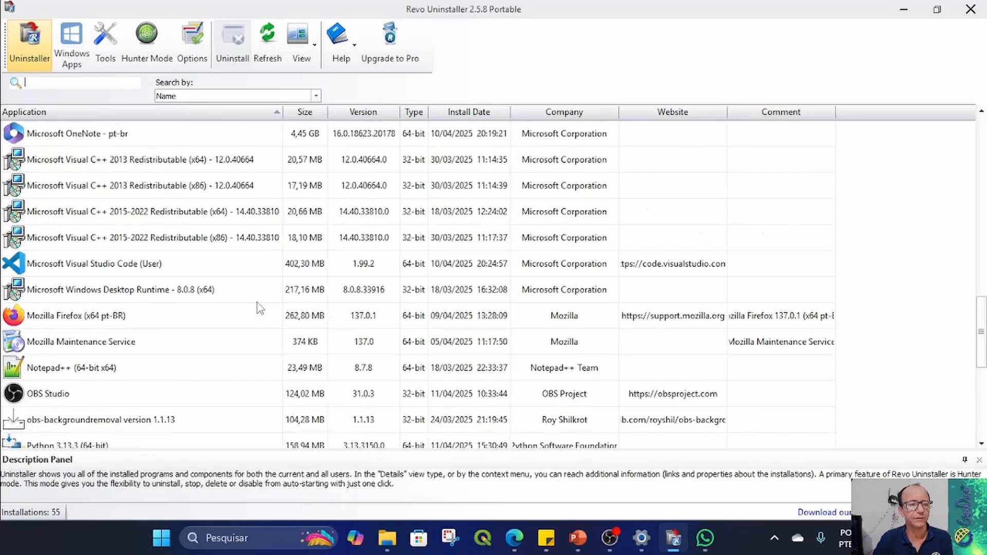
pyautogui.scroll(-3, 257, 307)
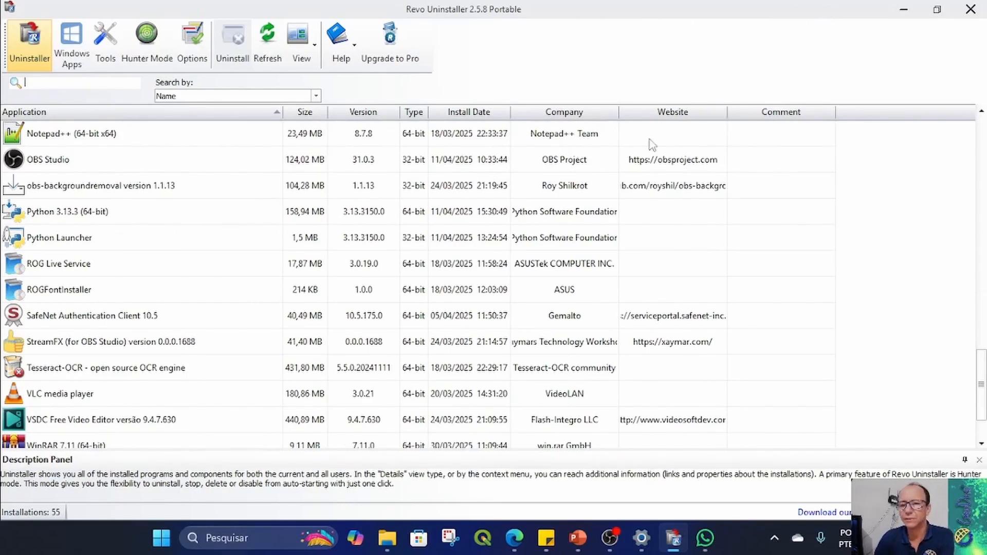
# Step: Find the Windows Registry Editor by searching for REG, open it to view its root keys, and close it
pyautogui.click(163, 538)
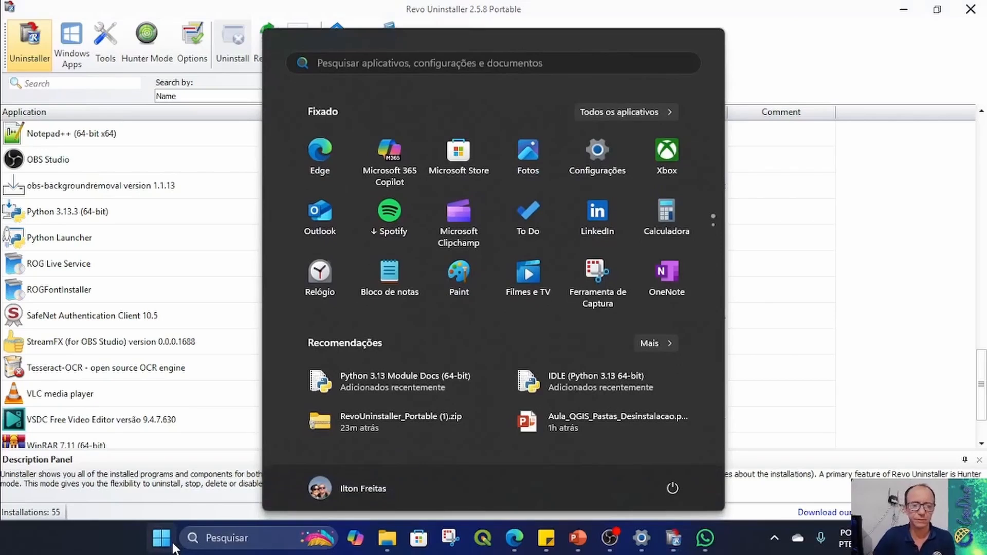
pyautogui.write('E')
pyautogui.press('BackSpace')
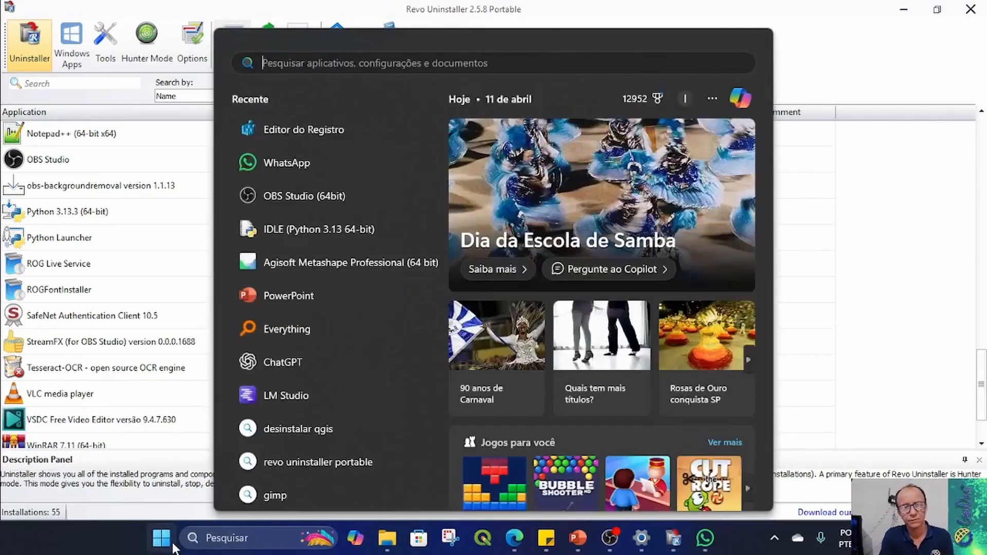
pyautogui.write('REG')
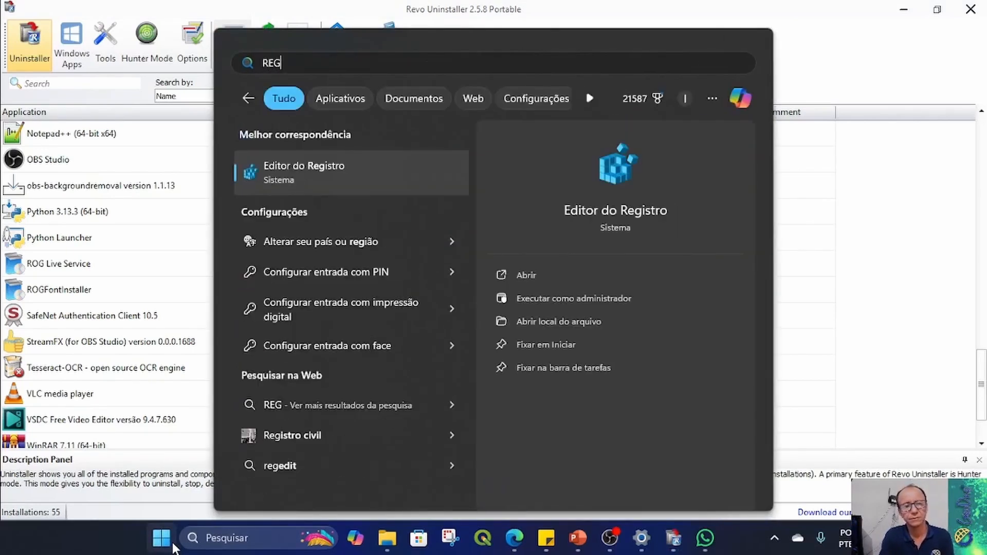
pyautogui.click(280, 189)
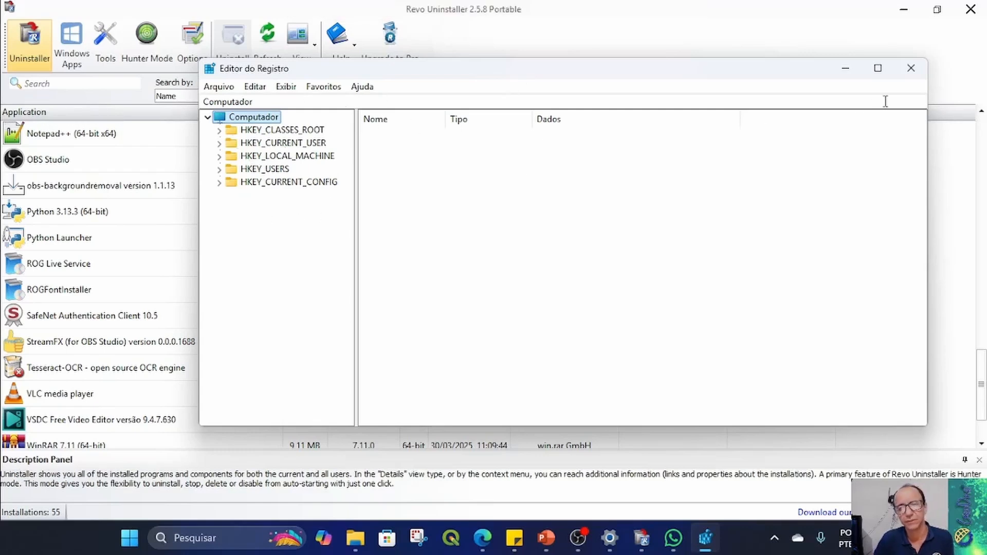
pyautogui.click(912, 68)
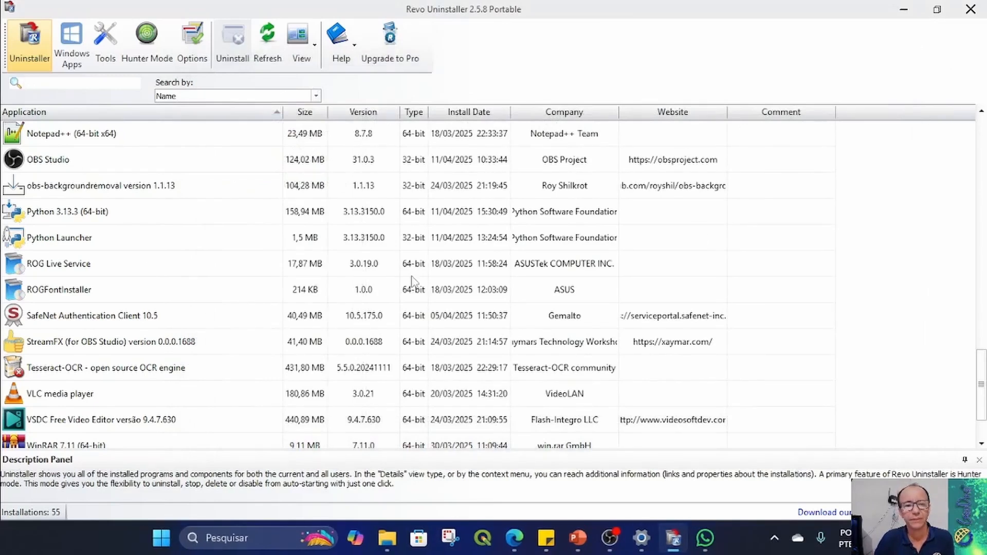
# Step: Close Revo Uninstaller and delete the QGIS_INSTALATION folder from the ESSD2 (E:) drive
pyautogui.click(971, 9)
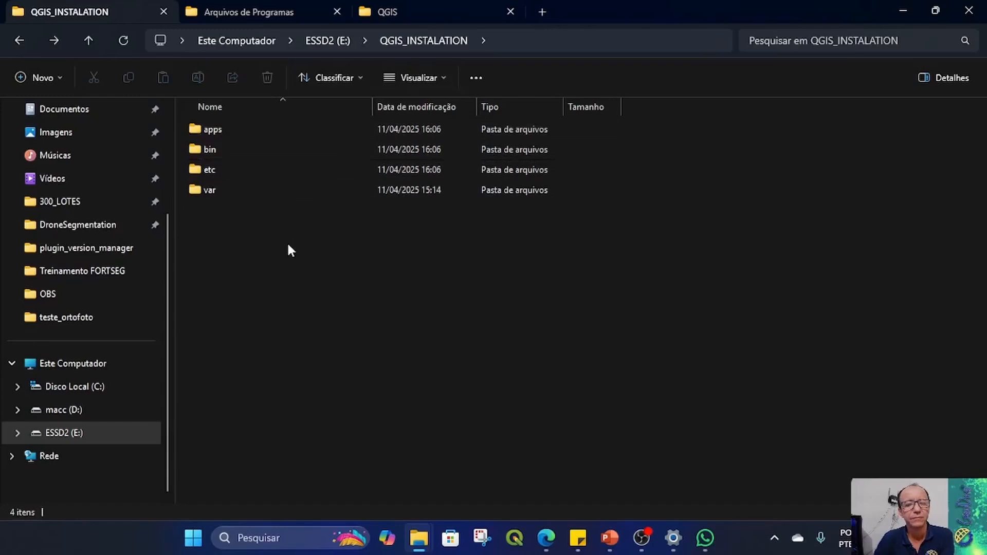
pyautogui.click(325, 38)
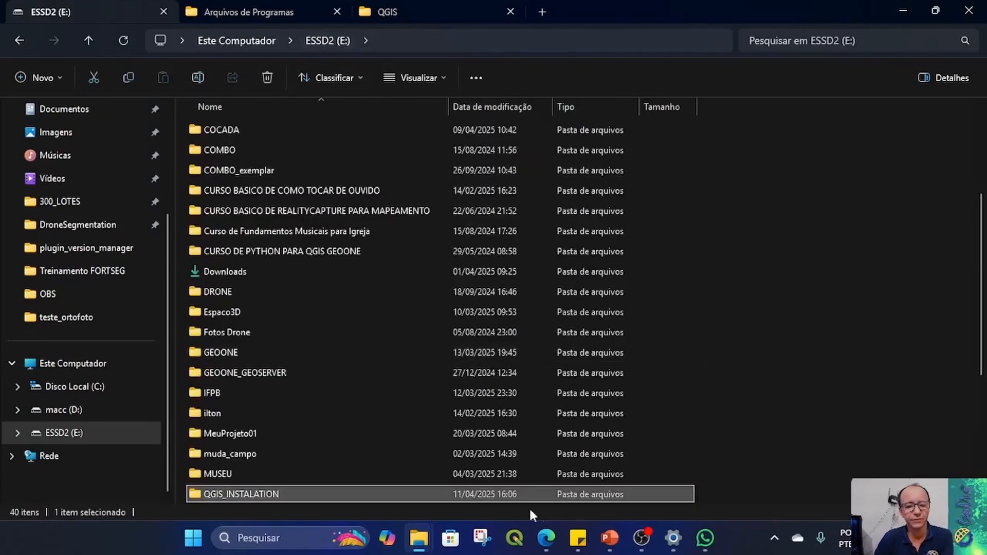
pyautogui.scroll(-3, 208, 415)
pyautogui.scroll(-1, 208, 415)
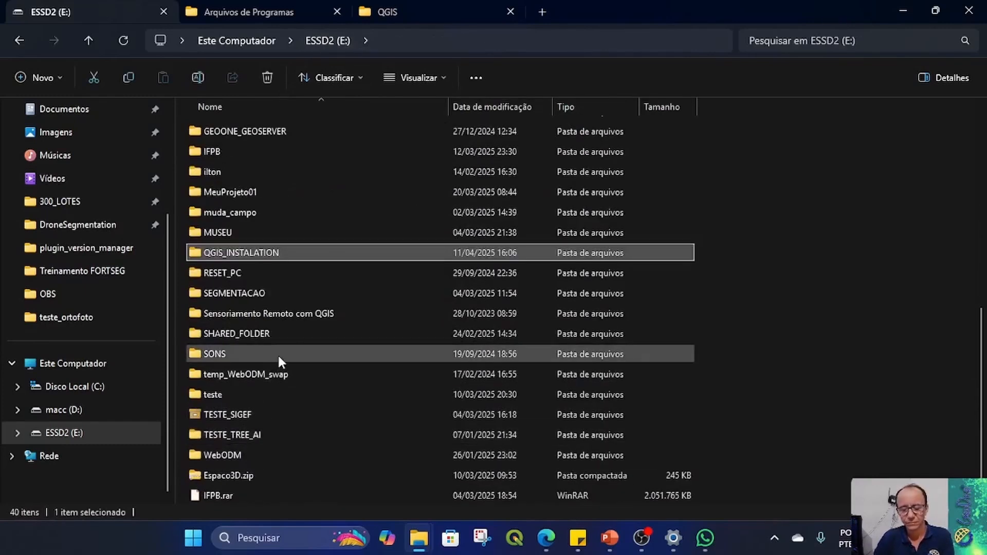
pyautogui.press('Delete')
pyautogui.scroll(7, 384, 240)
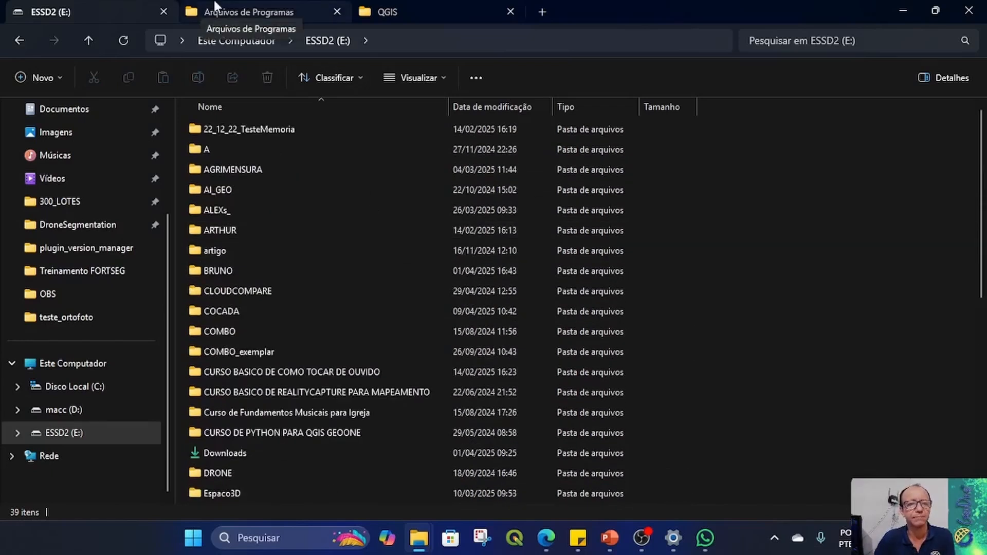
# Step: Look through Arquivos de Programas on the C: drive for leftover QGIS folders
pyautogui.click(221, 6)
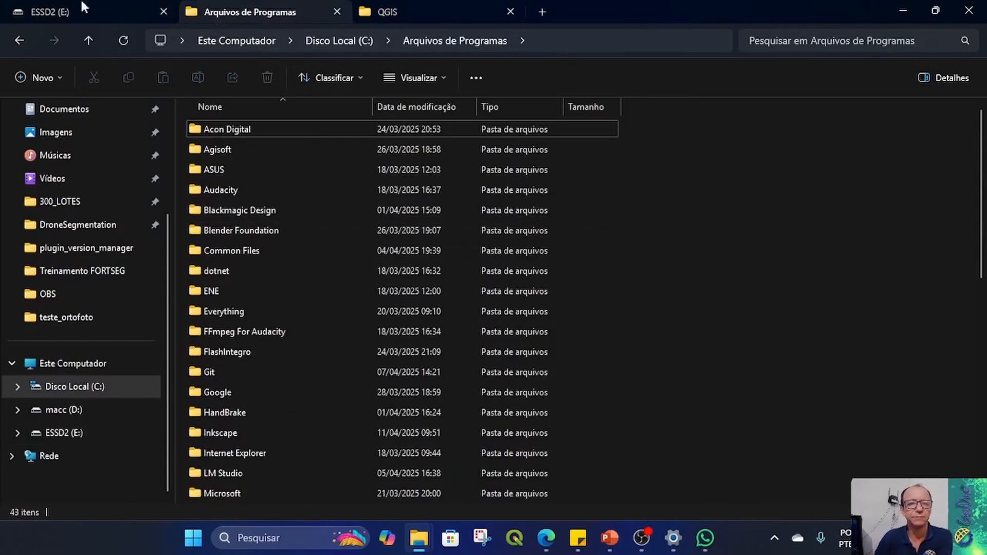
pyautogui.click(52, 10)
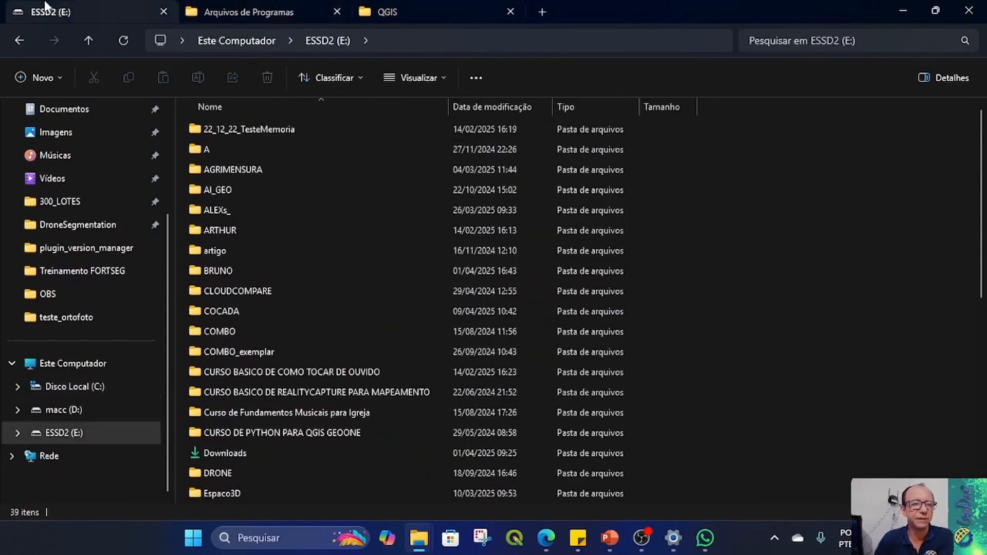
pyautogui.click(236, 3)
pyautogui.scroll(-8, 561, 312)
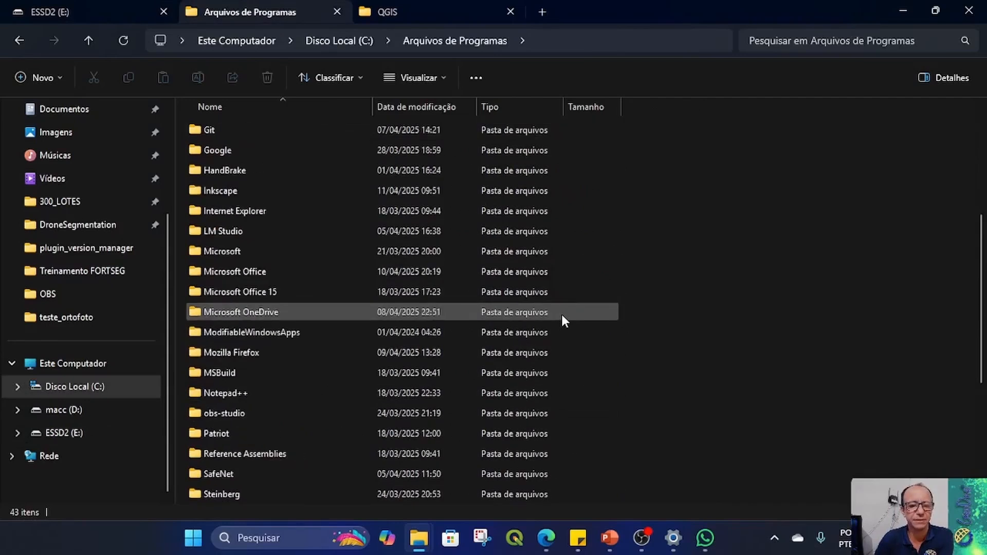
pyautogui.scroll(2, 522, 332)
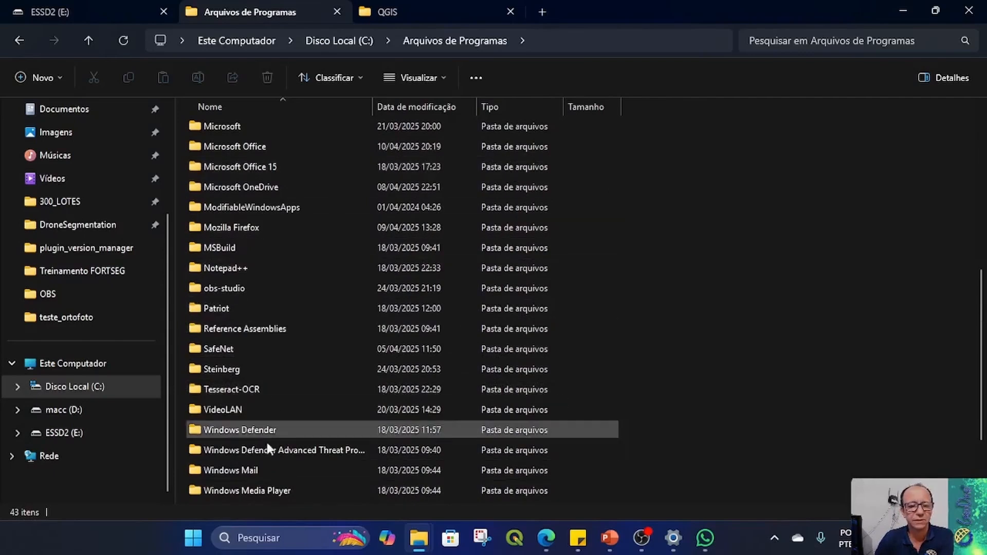
pyautogui.scroll(3, 630, 267)
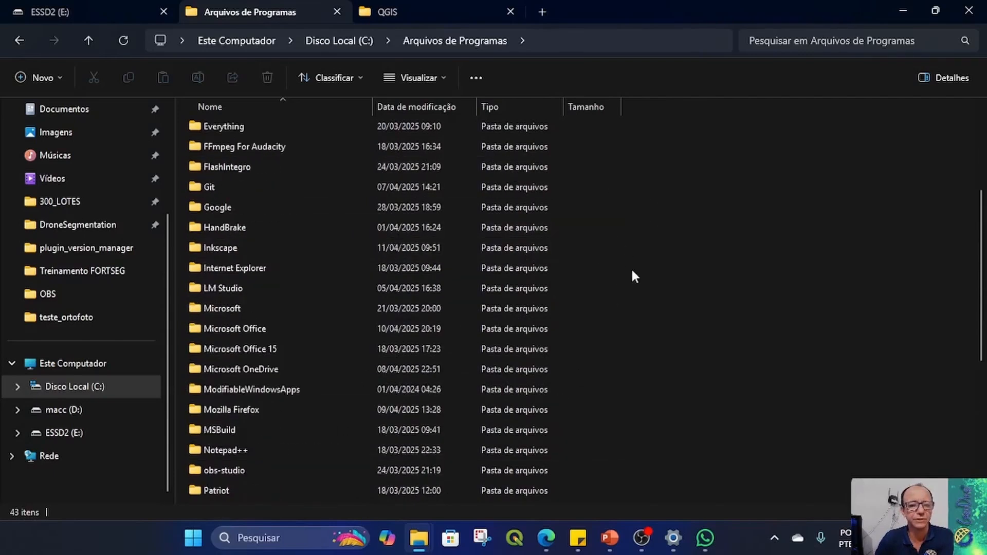
pyautogui.scroll(-5, 632, 272)
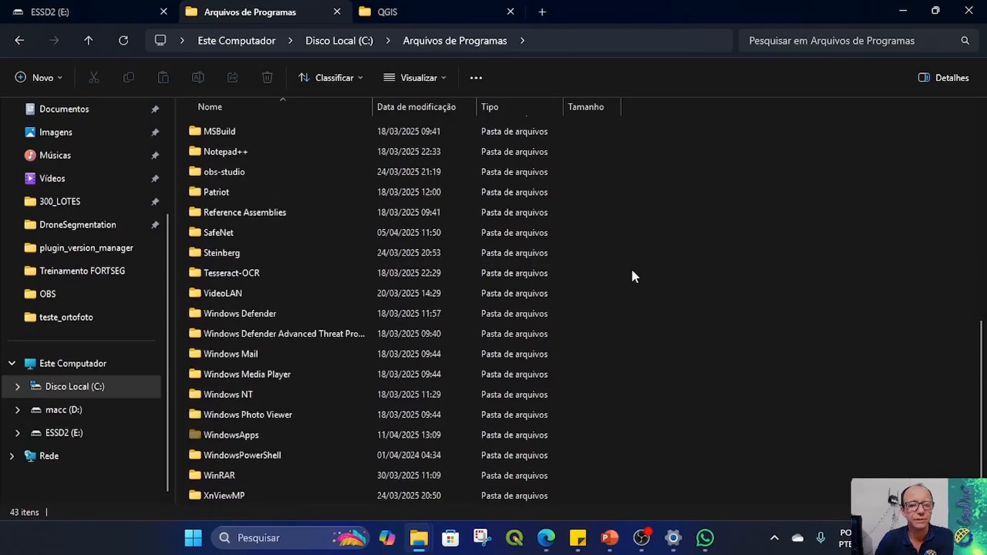
# Step: Open the profiles folder inside QGIS3 under AppData\Roaming\QGIS to view its contents
pyautogui.click(430, 13)
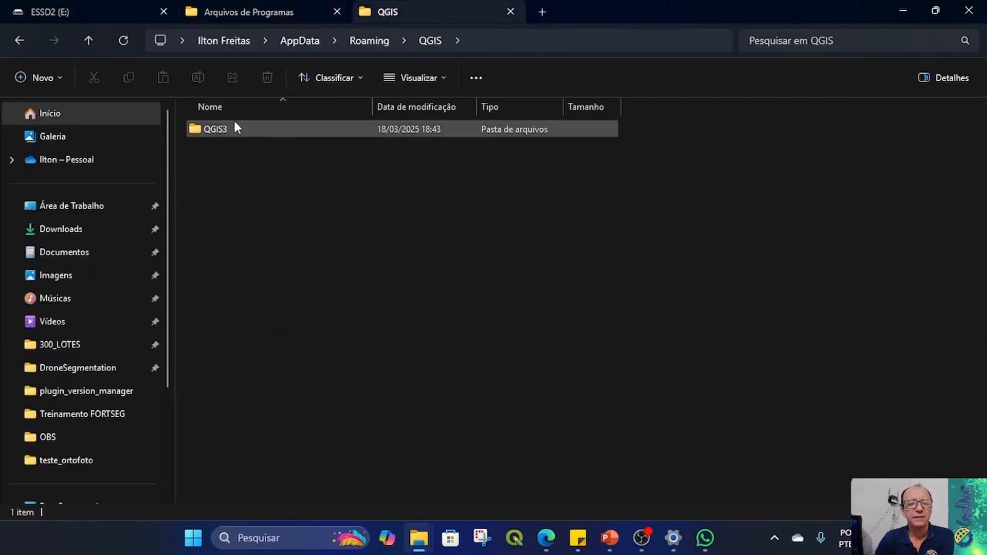
pyautogui.doubleClick(218, 129)
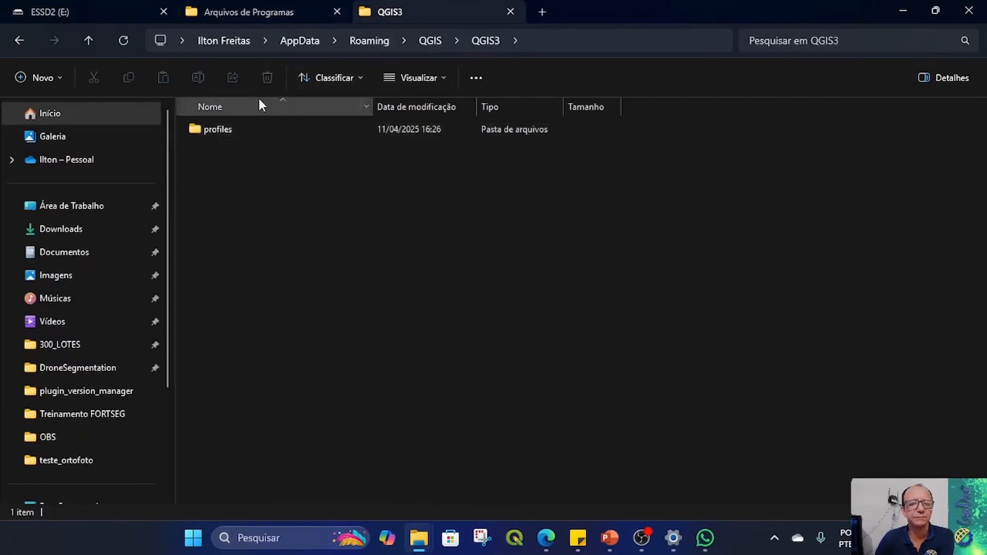
pyautogui.doubleClick(336, 135)
pyautogui.click(546, 41)
pyautogui.click(244, 164)
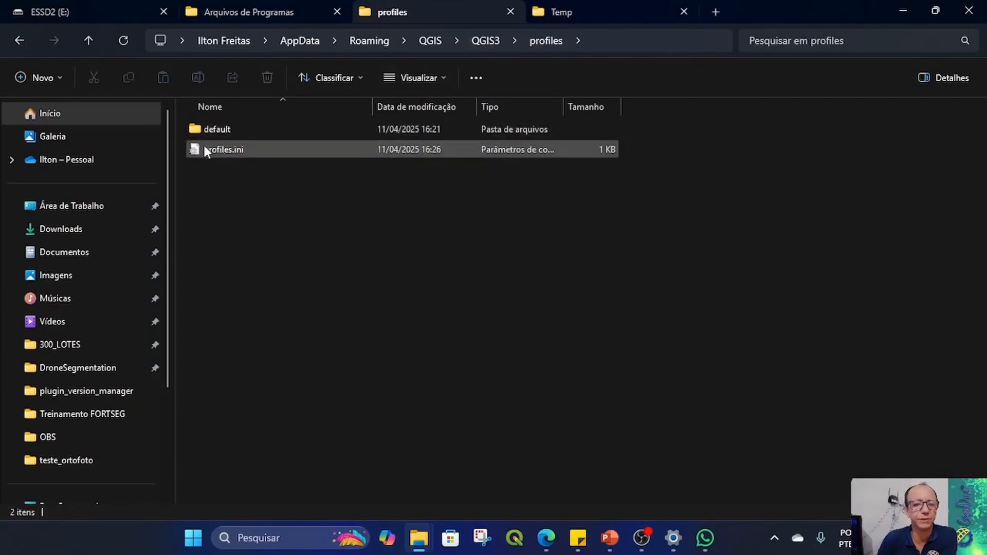
# Step: Try to launch QGIS from its pinned shortcut and delete the broken shortcut
pyautogui.click(514, 539)
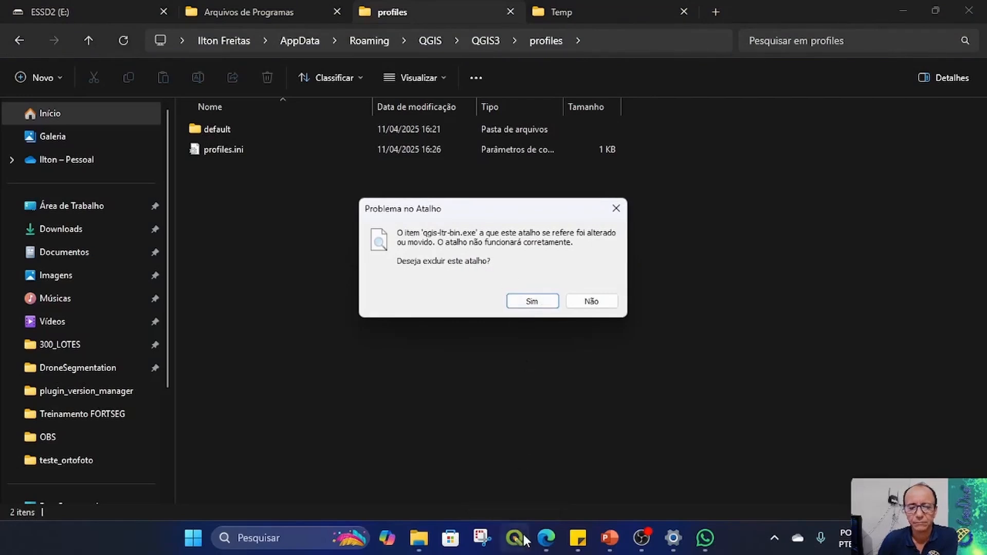
pyautogui.click(529, 302)
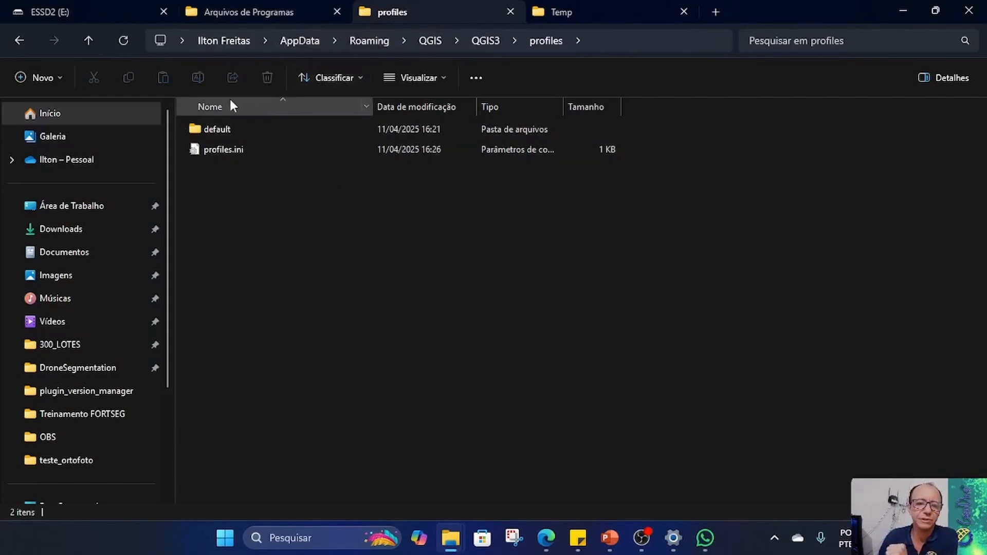
# Step: Open the plugins folder inside the default profile's python folder to view the plugins kept there
pyautogui.doubleClick(227, 132)
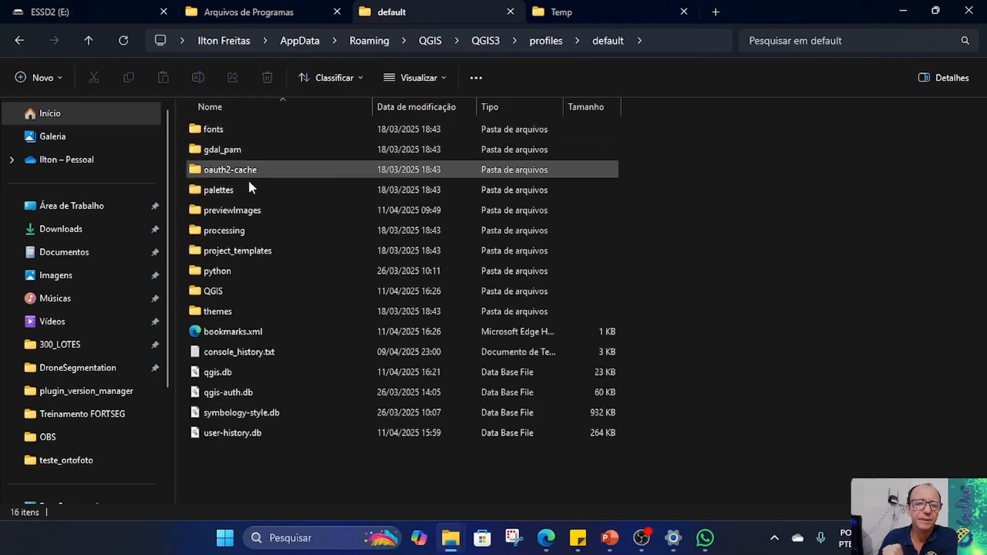
pyautogui.doubleClick(246, 265)
pyautogui.click(262, 144)
pyautogui.doubleClick(262, 144)
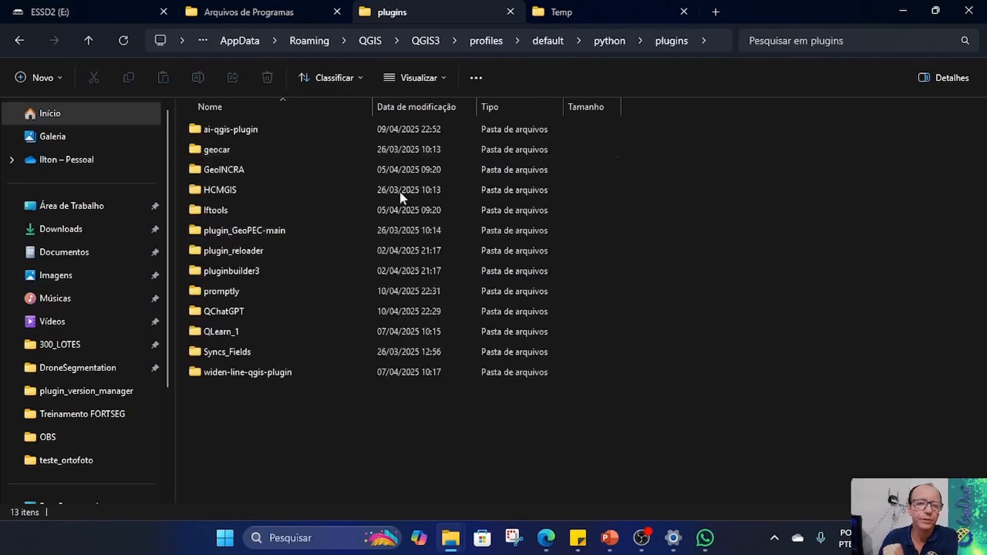
# Step: Close File Explorer and clear the other open windows to show the desktop
pyautogui.click(969, 11)
pyautogui.click(863, 2)
pyautogui.click(979, 7)
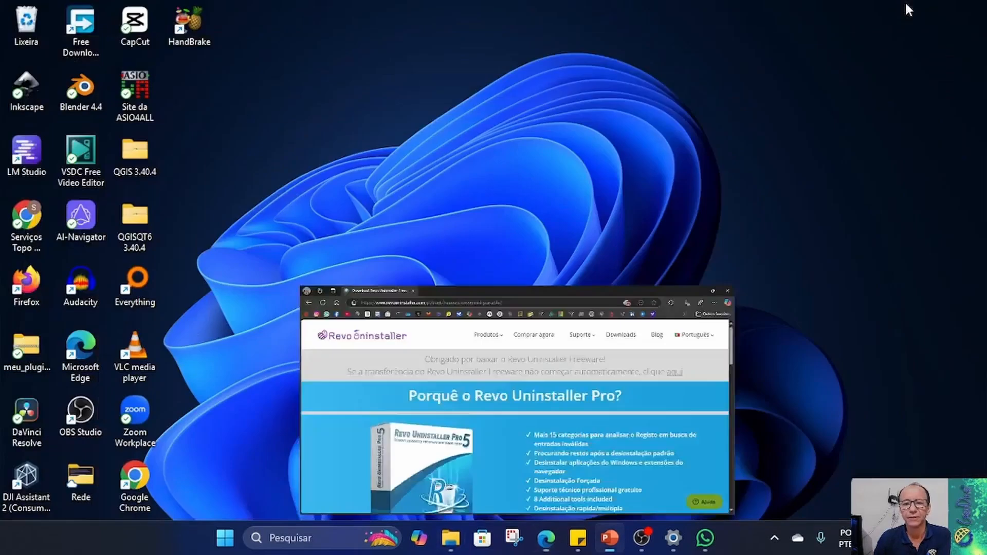
# Step: In the desktop's QGISQT6 3.40.4 folder, try the QGIS Desktop 3.40.4 (Qt6) shortcut, delete it as broken, and close the folder
pyautogui.click(144, 228)
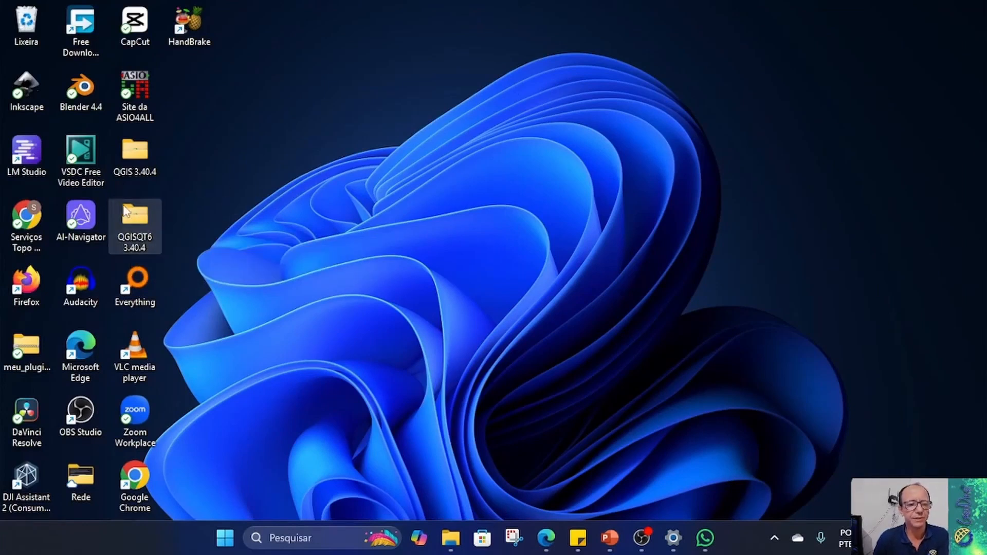
pyautogui.doubleClick(134, 217)
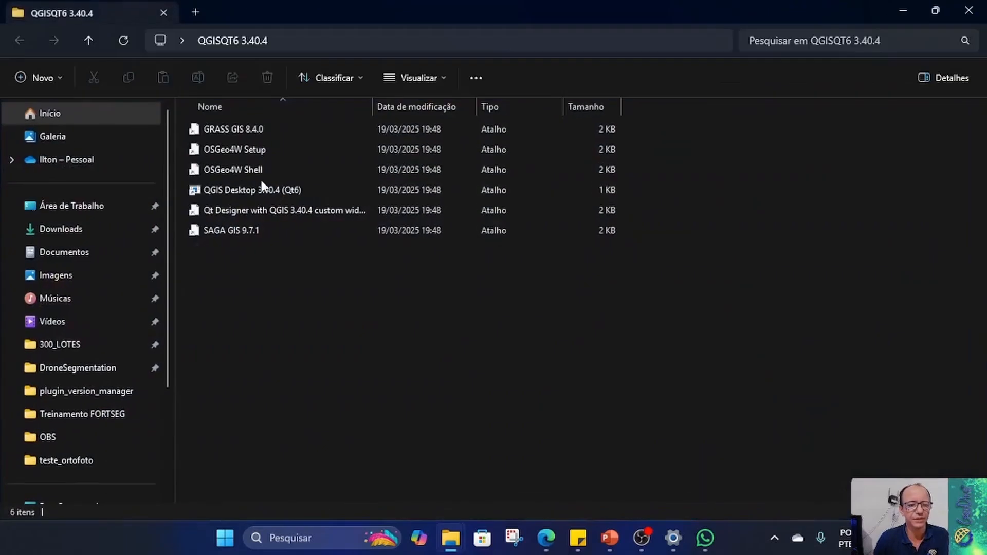
pyautogui.doubleClick(241, 190)
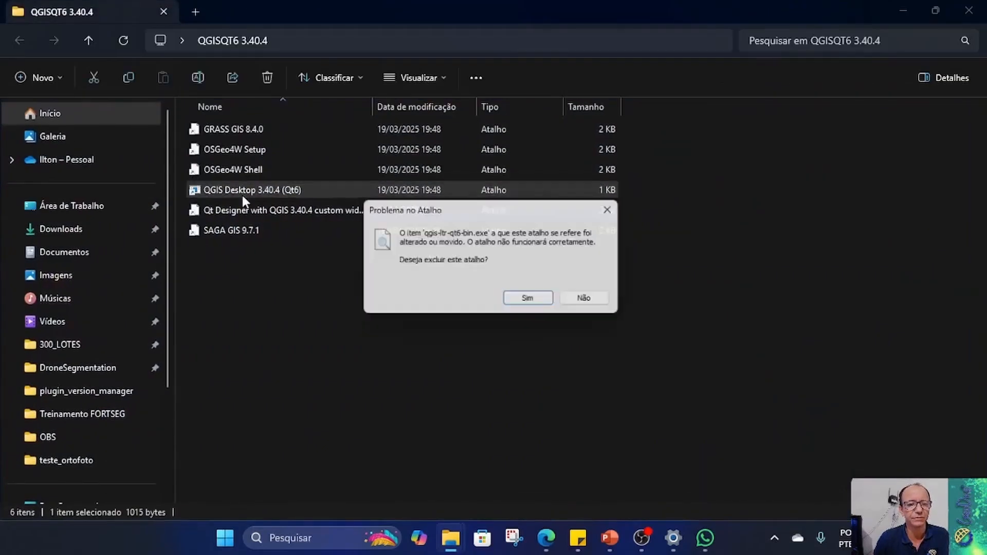
pyautogui.click(523, 302)
pyautogui.click(965, 9)
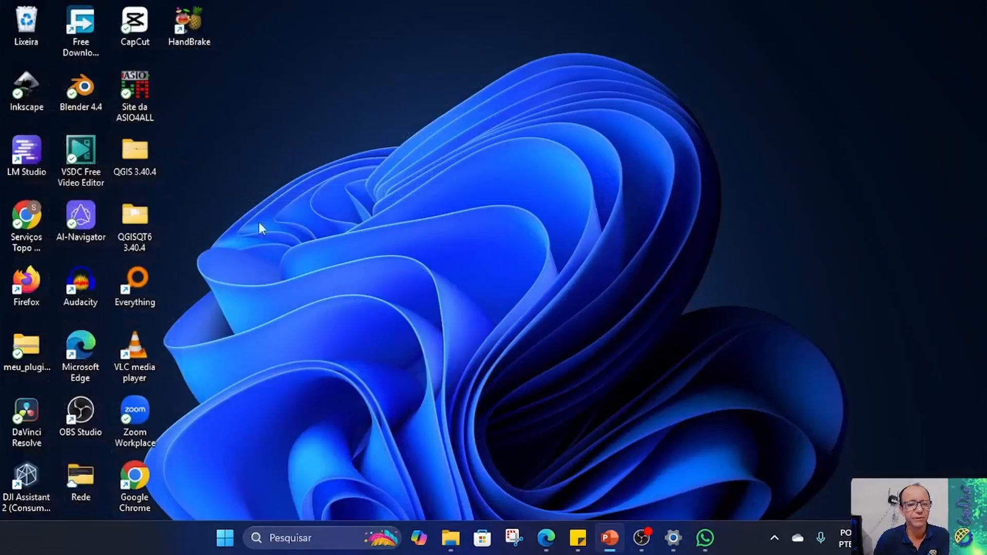
# Step: Delete the QGIS 3.40.4 and QGISQT6 3.40.4 shortcut folders from the desktop
pyautogui.click(144, 161)
pyautogui.press('Delete')
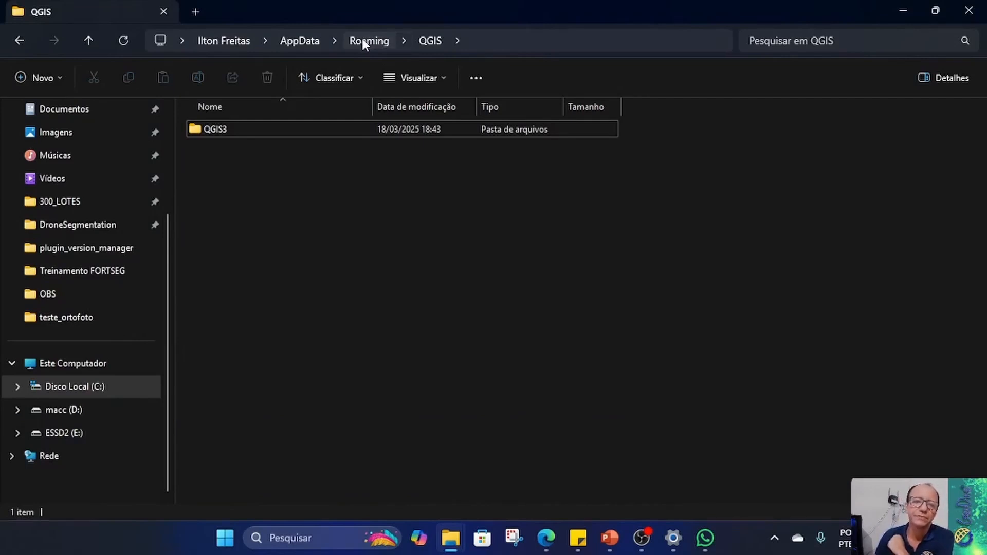
# Step: Delete the QGIS folder from AppData\Roaming and close File Explorer
pyautogui.click(362, 38)
pyautogui.scroll(-2, 715, 419)
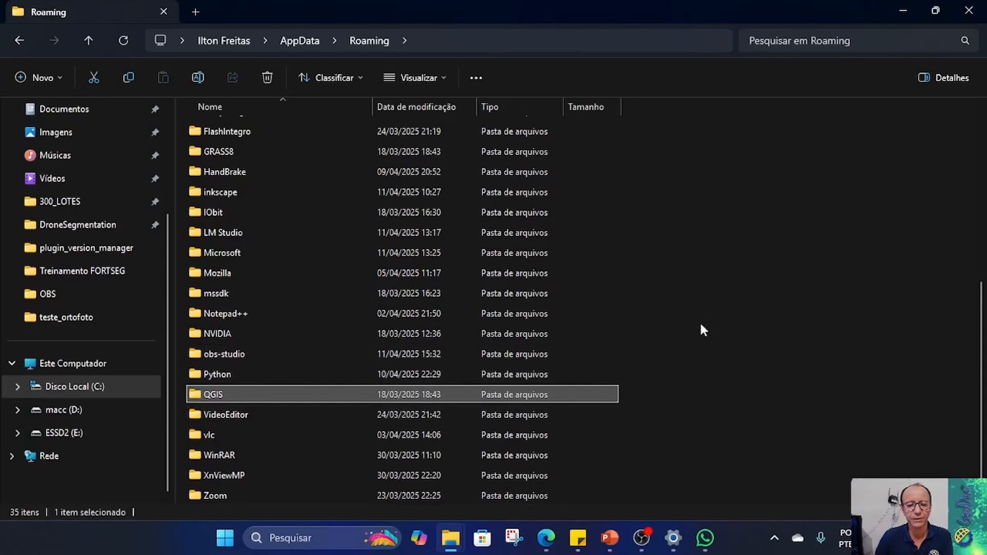
pyautogui.press('Delete')
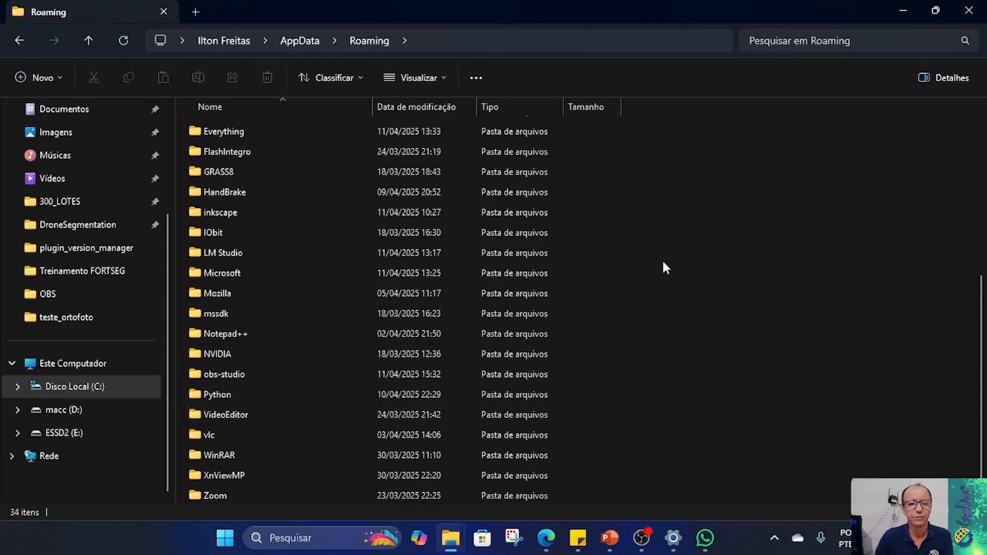
pyautogui.click(968, 10)
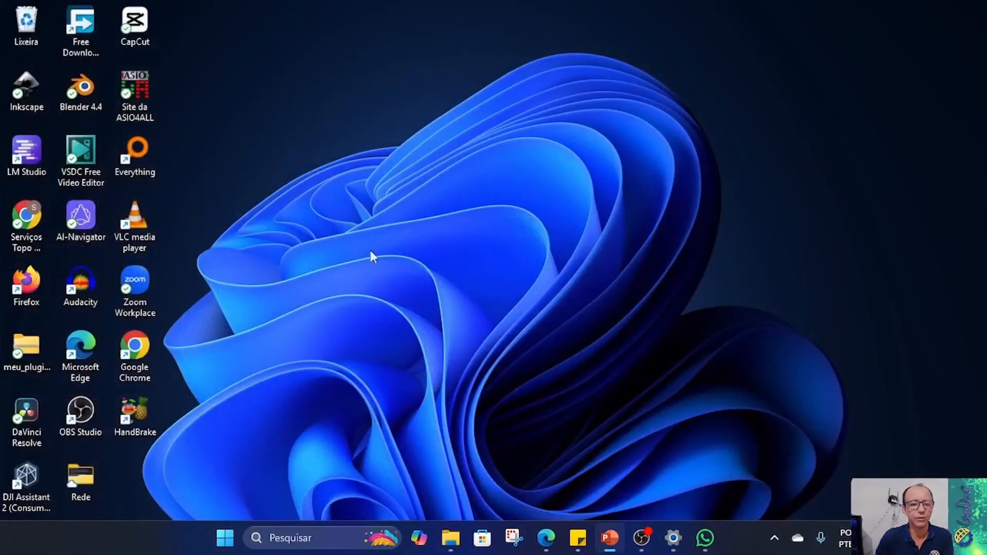
pyautogui.click(225, 538)
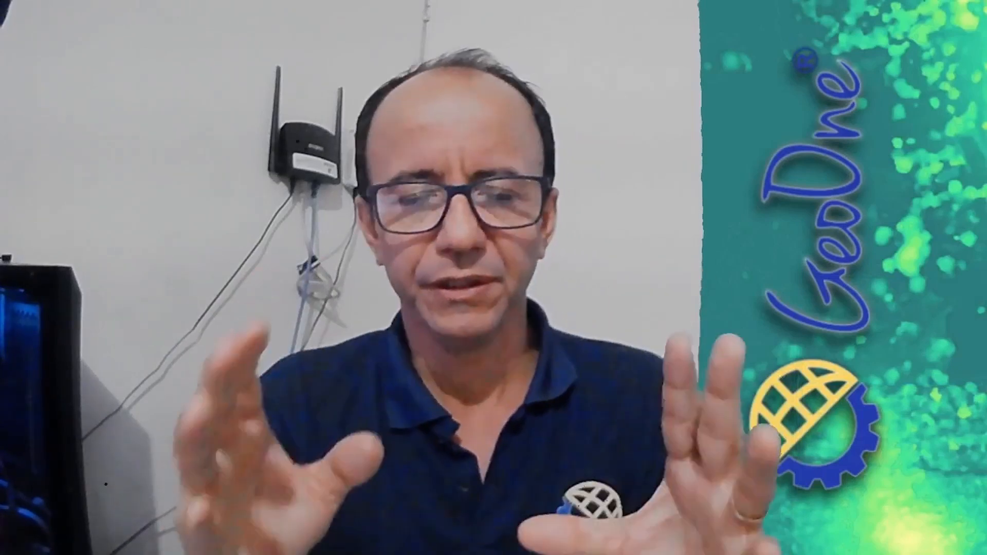